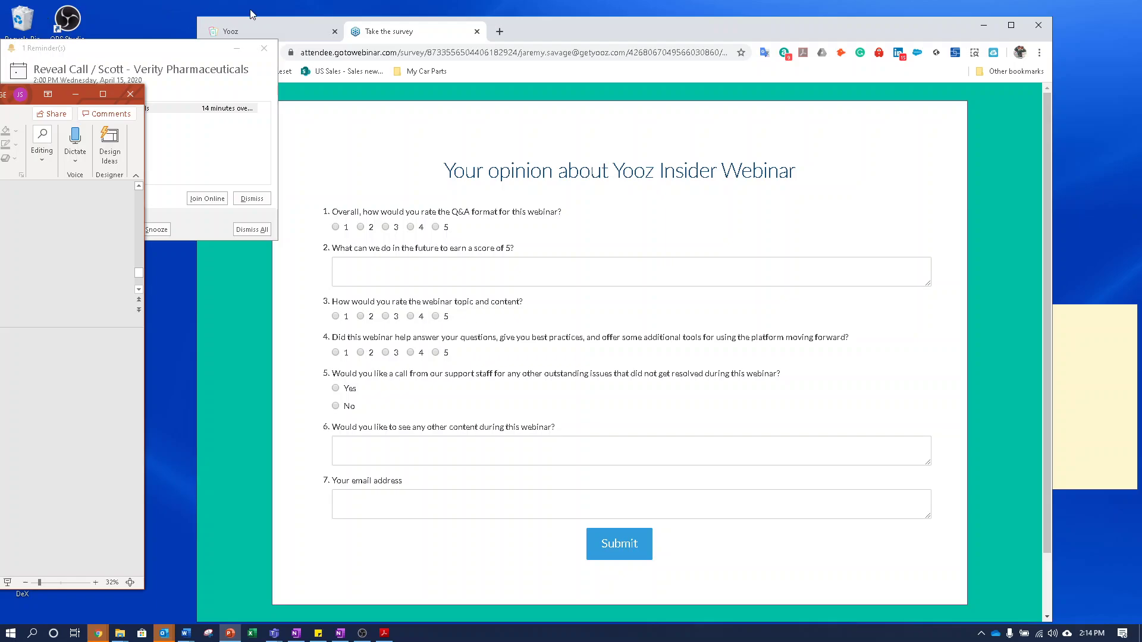
- Switch to the Yooz login page, maximize the browser window, and sign in with the prefilled credentials
click(260, 31)
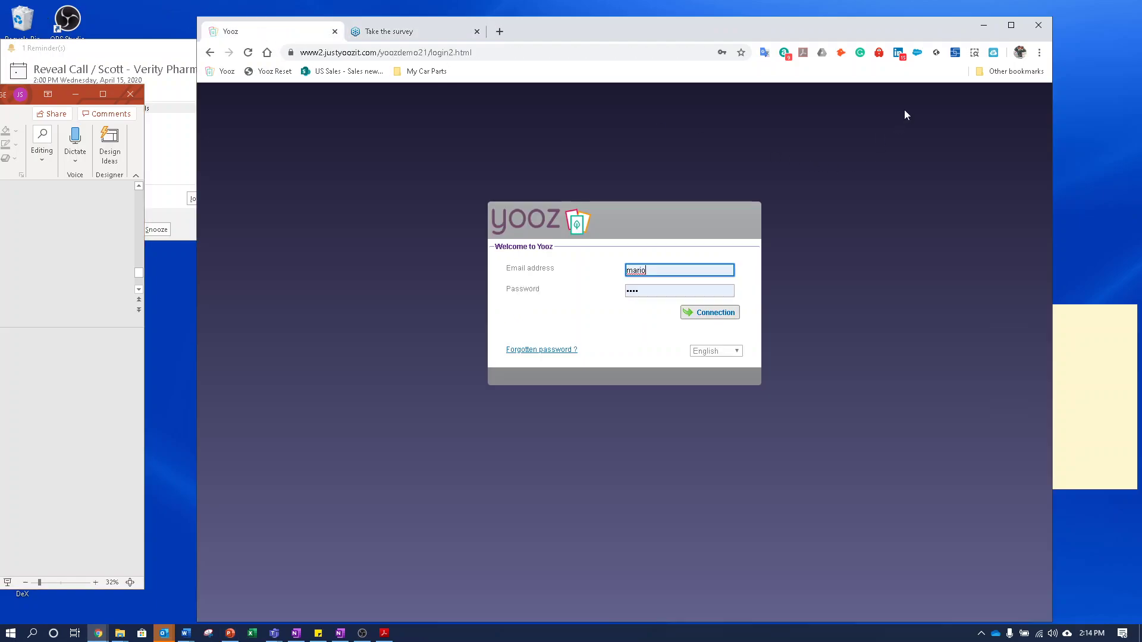
click(1011, 25)
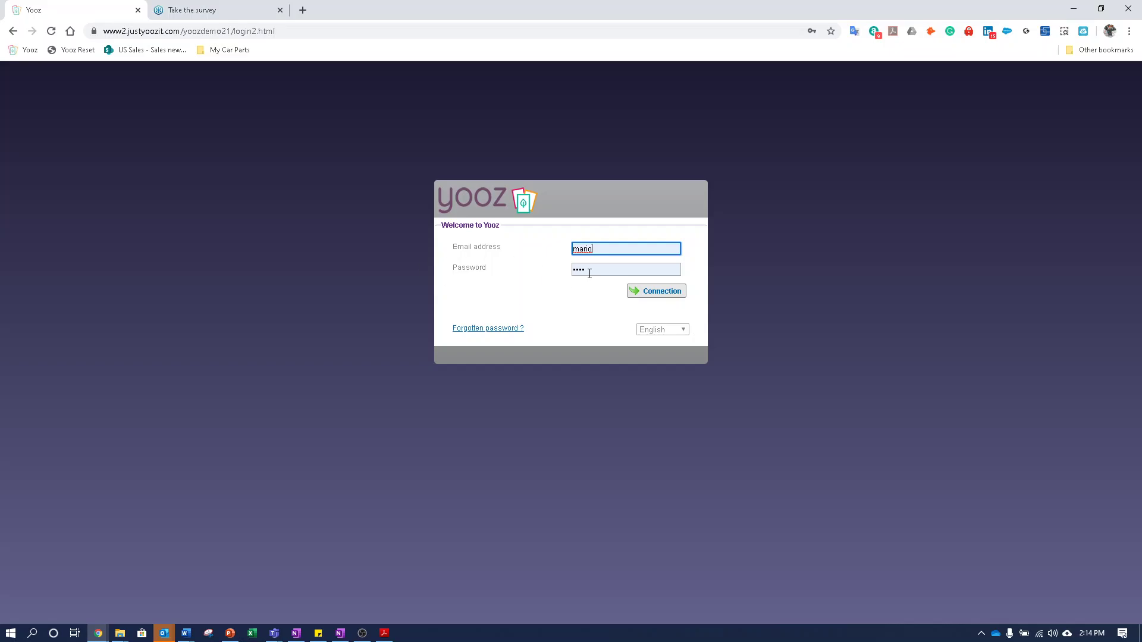
click(665, 298)
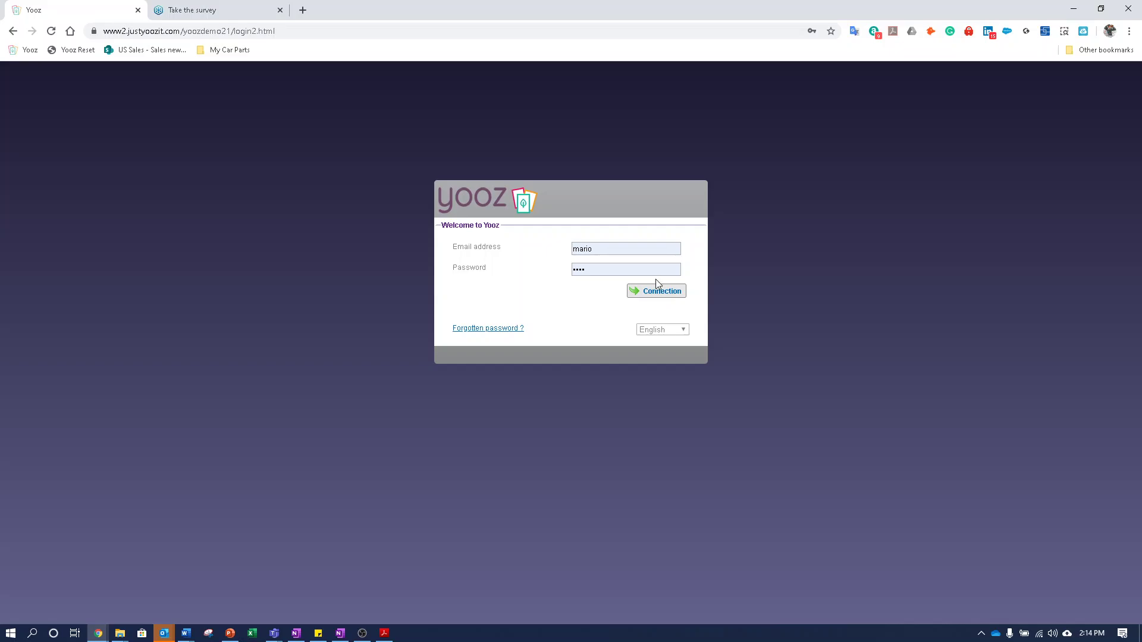
click(660, 297)
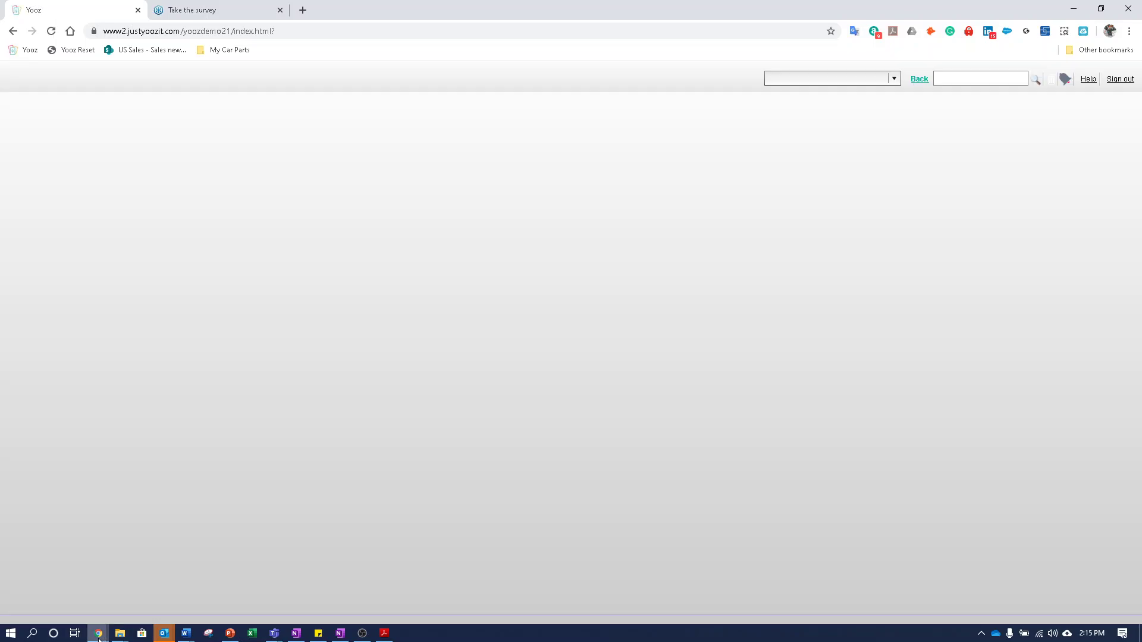
- Close the extra Chrome window with the LinkedIn invitation e-mail and the first open lead record's window
mouse_move(99, 640)
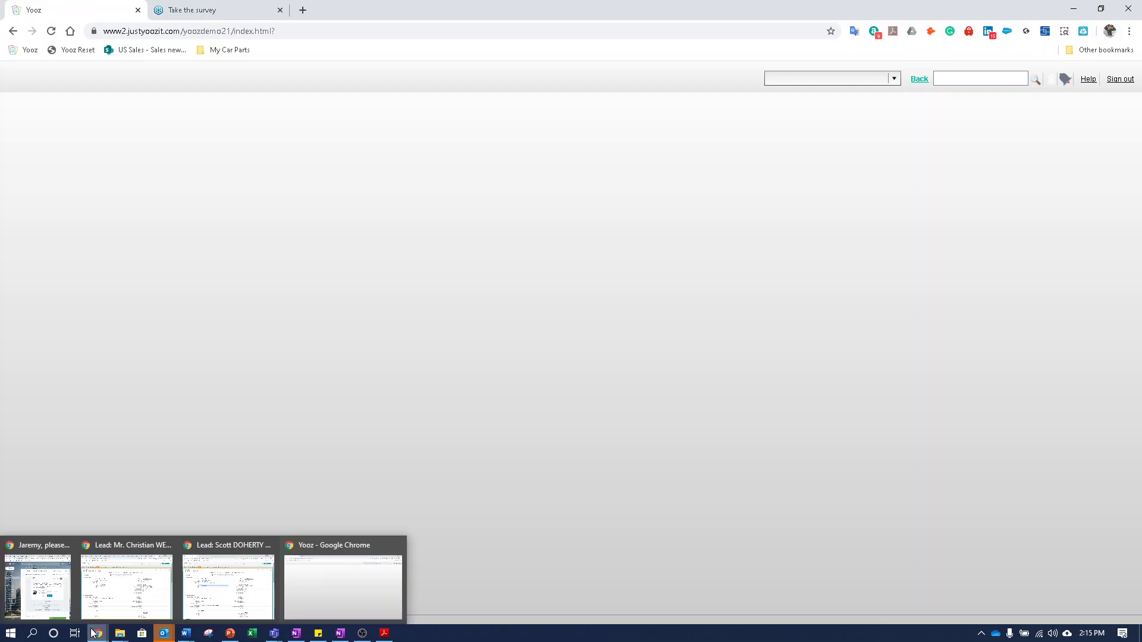
mouse_move(65, 548)
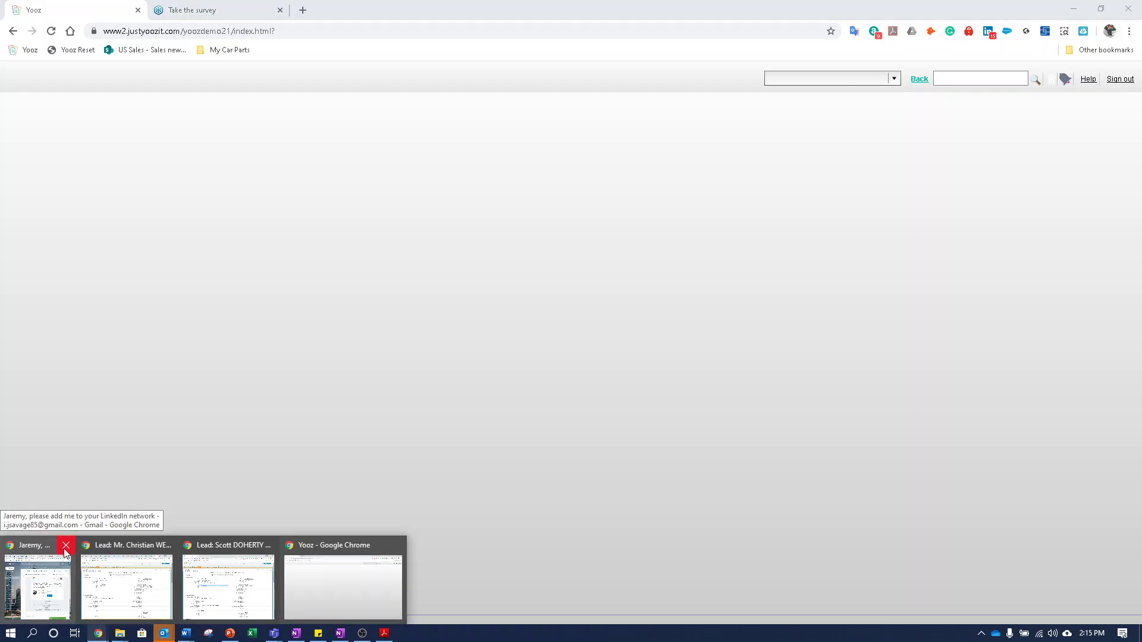
click(65, 547)
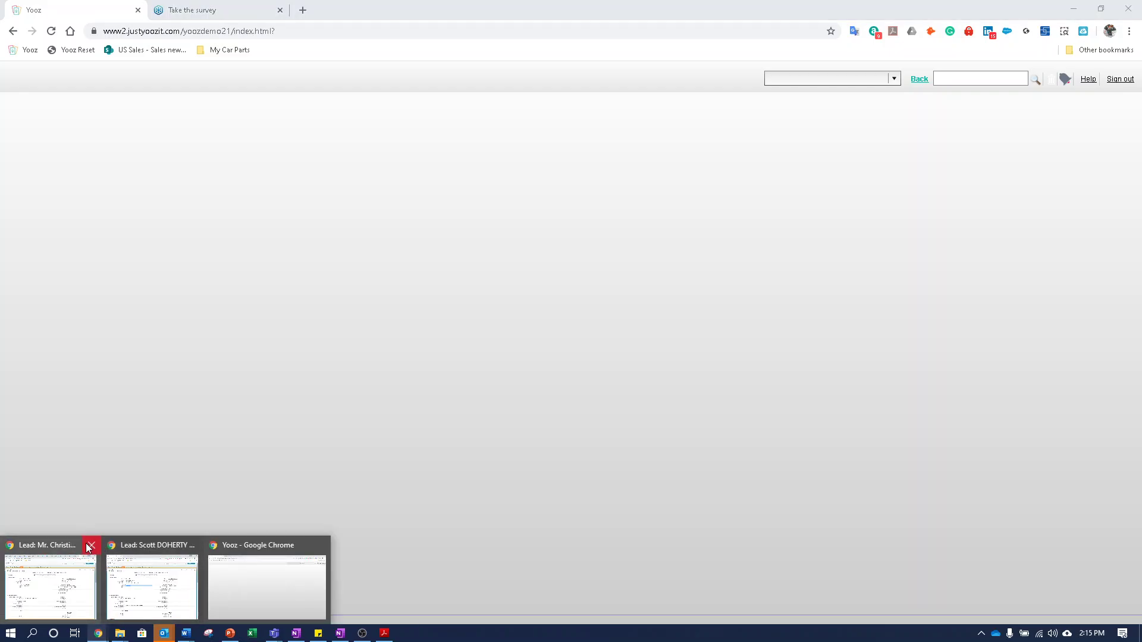
click(89, 546)
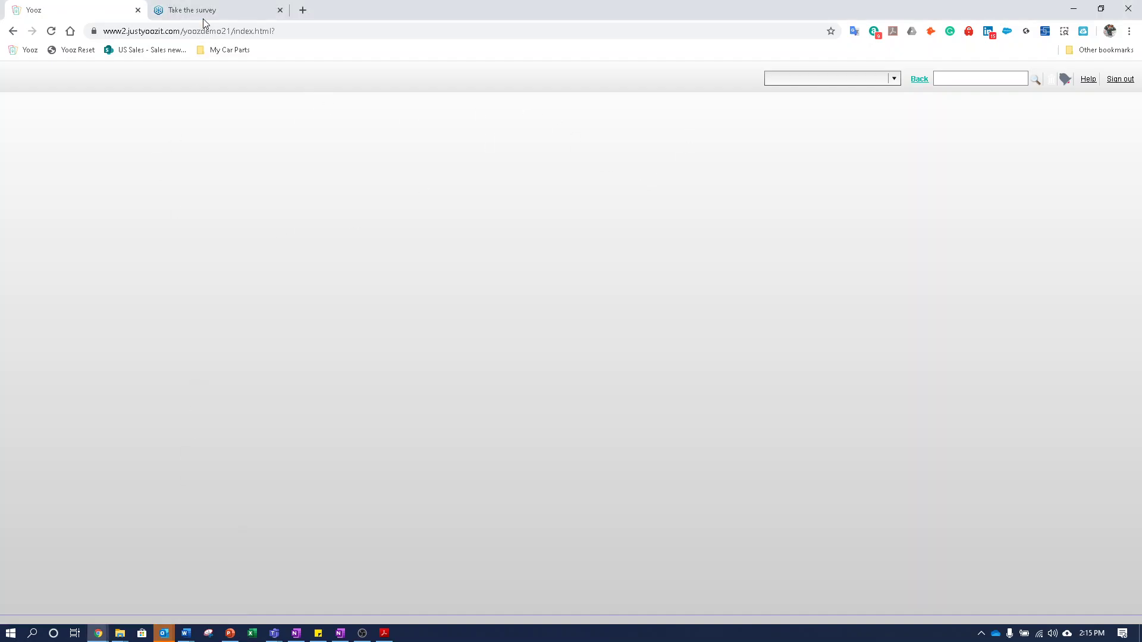
- Reload the Yooz home page and expand the folder lists for All, YOOZUS and YOOZDEMO
click(53, 31)
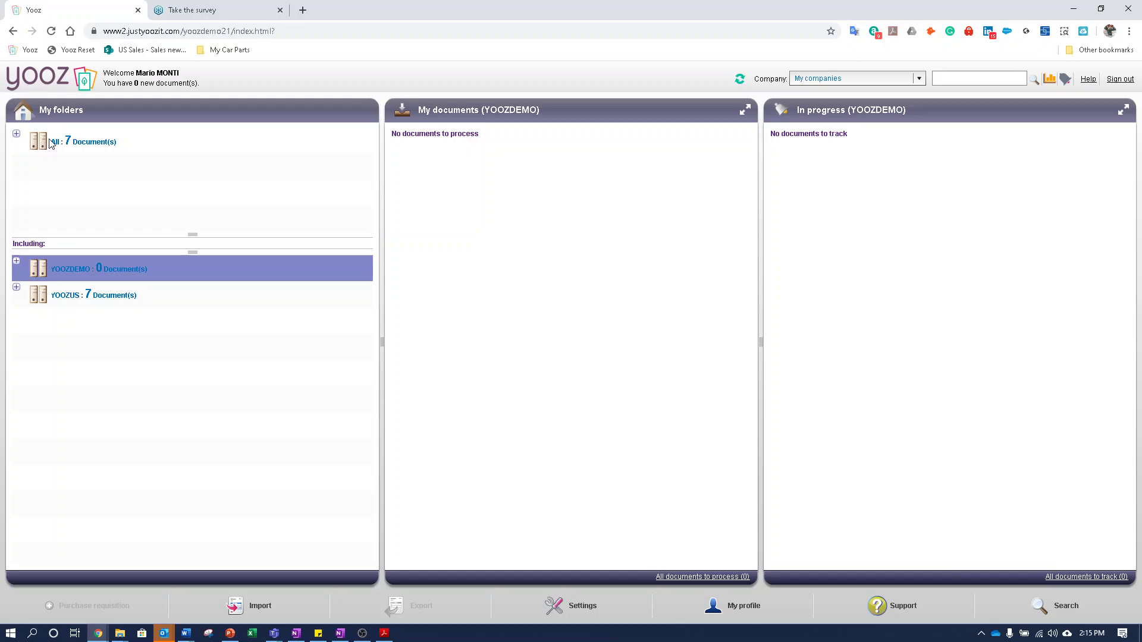
click(26, 141)
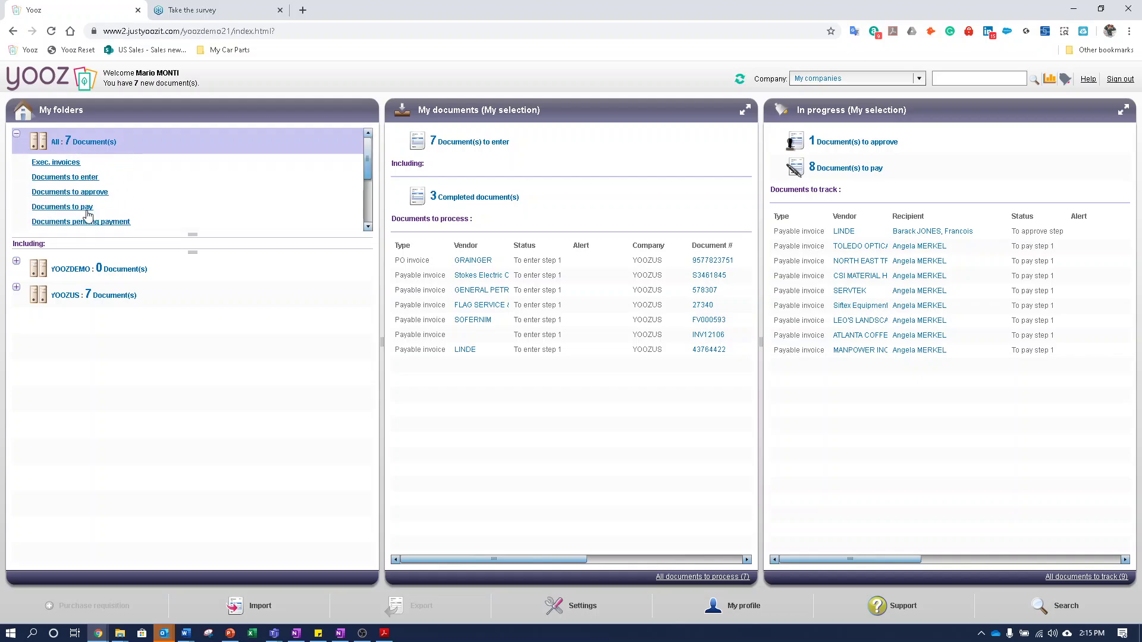
scroll(88, 214, down, 1)
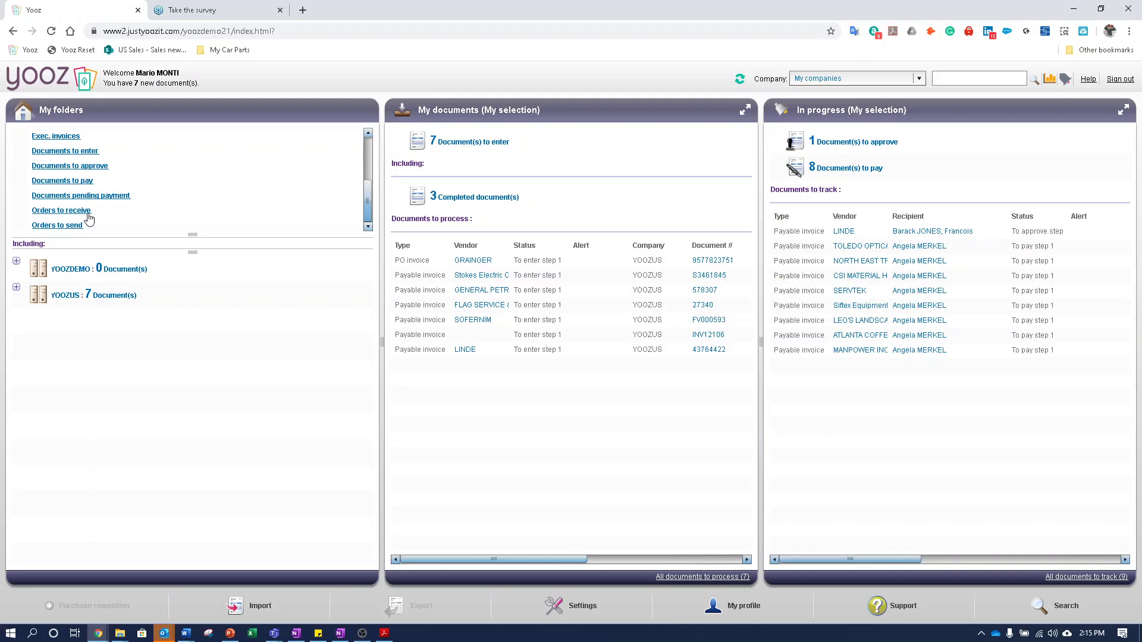
click(90, 268)
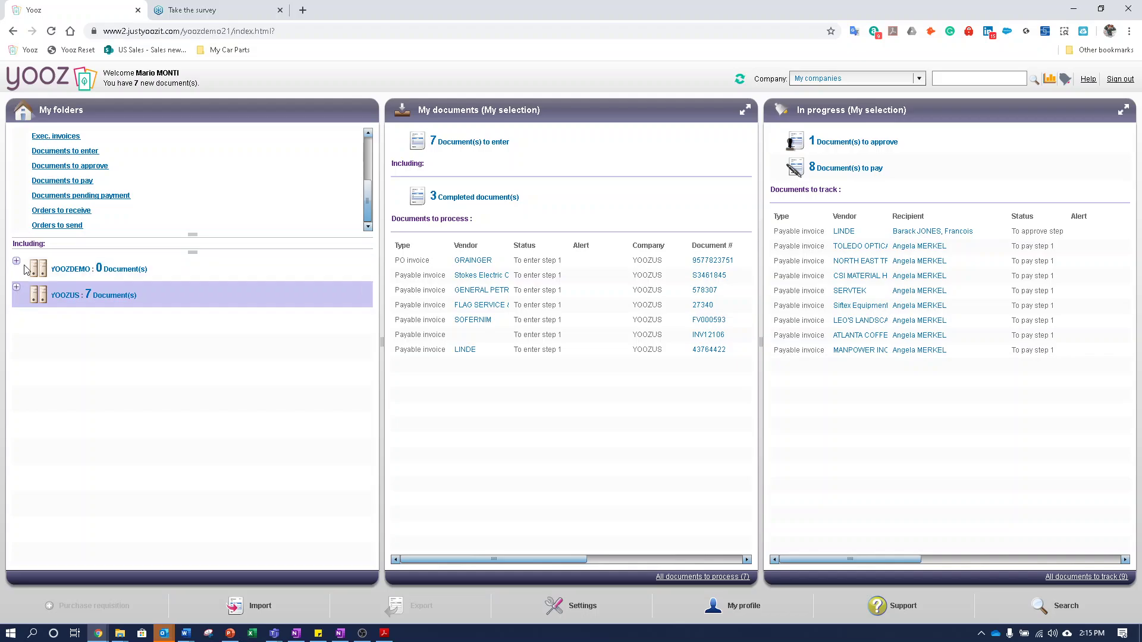
click(16, 288)
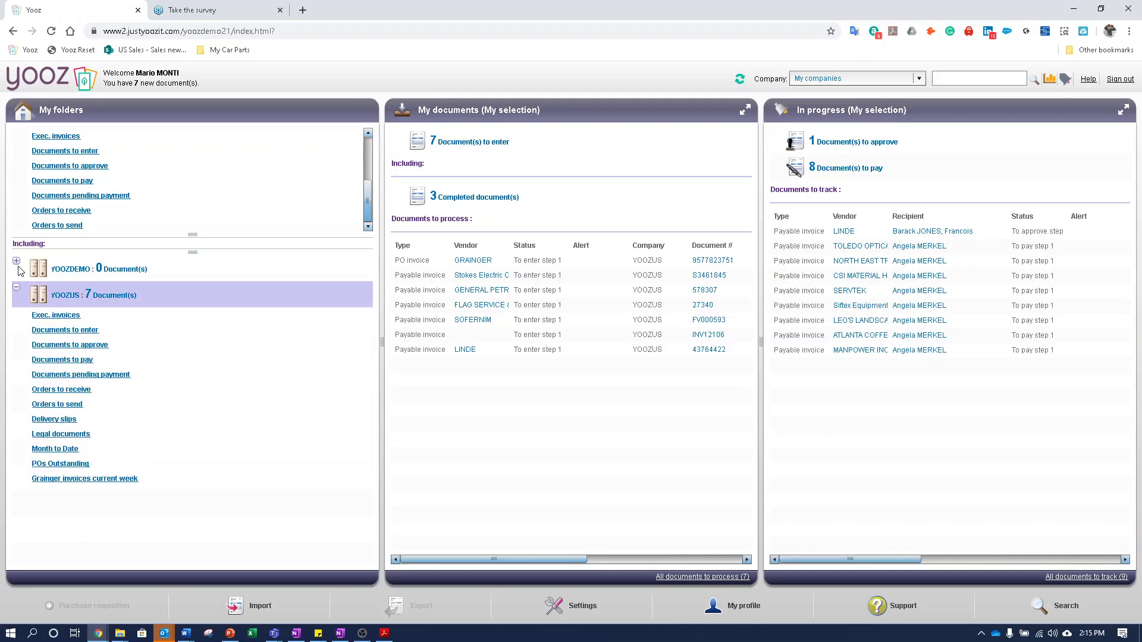
click(16, 261)
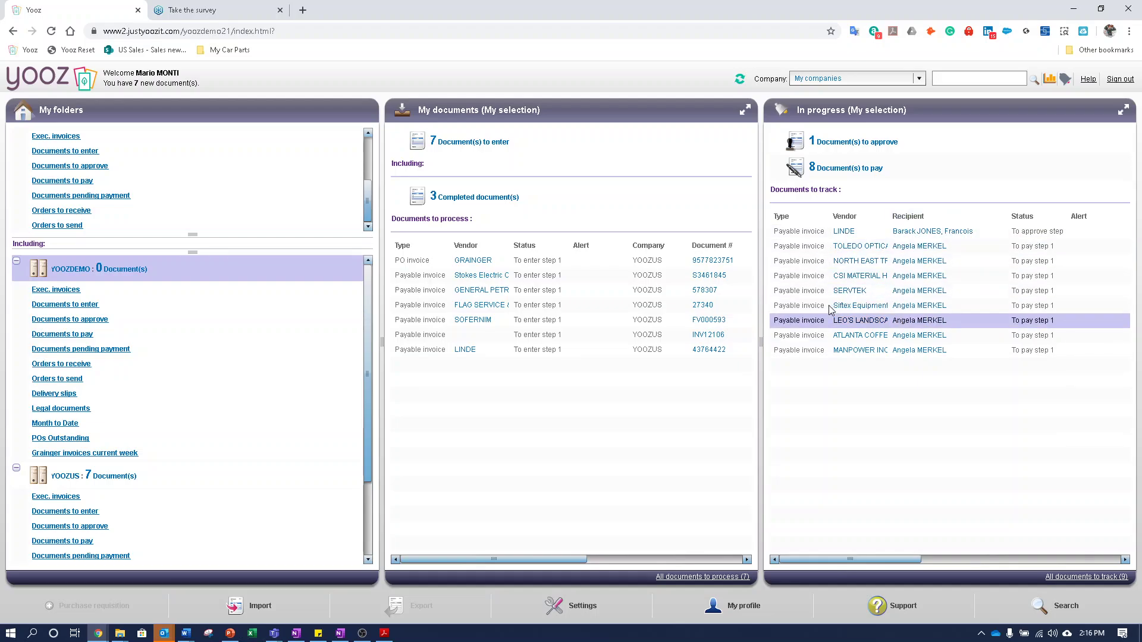
- Restrict the company filter to YOOZDEMO only
click(920, 78)
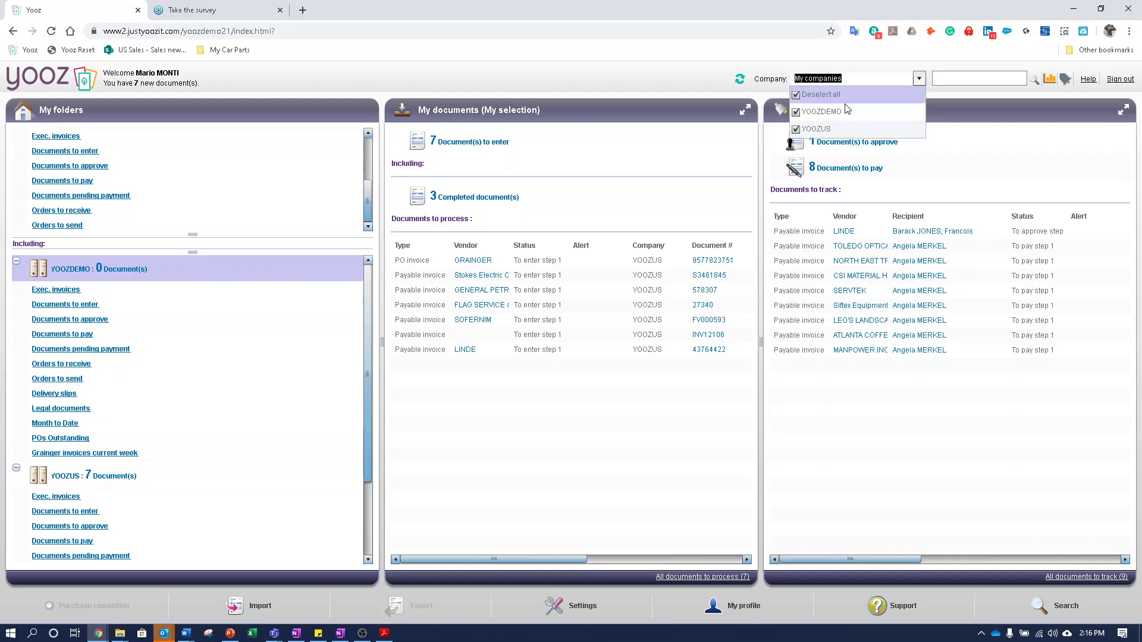
click(800, 95)
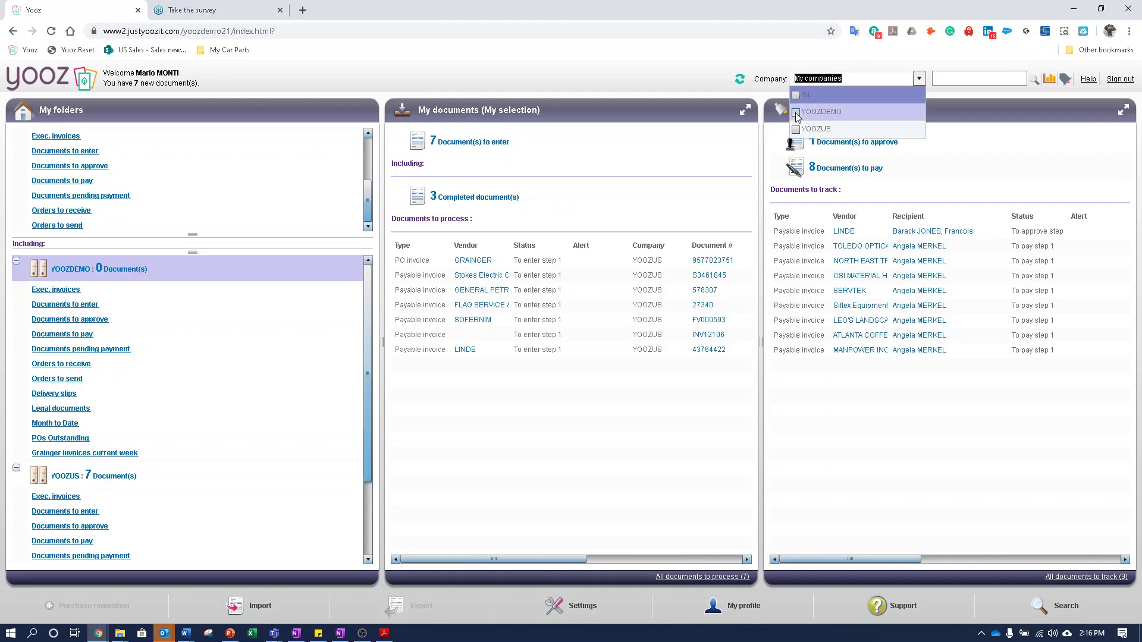
click(827, 119)
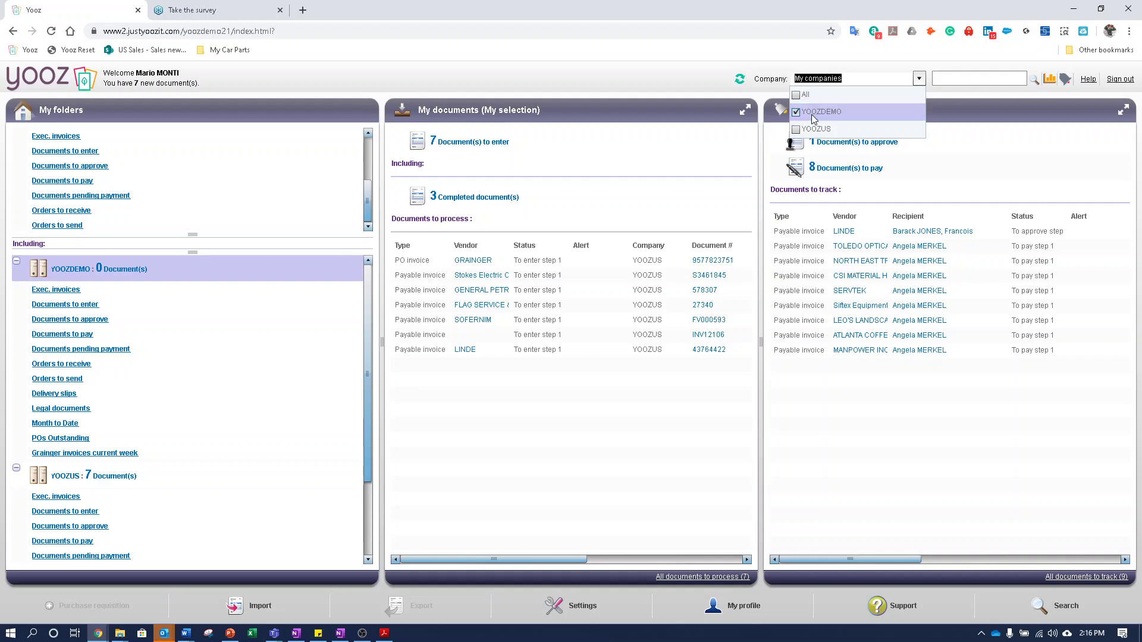
click(717, 91)
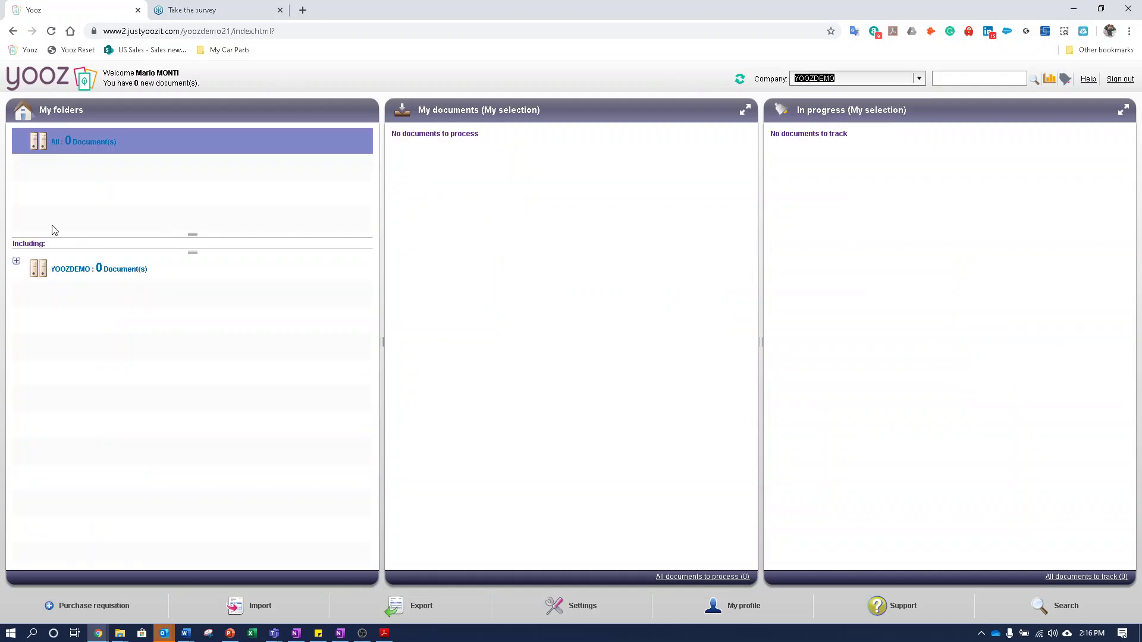
- Start a document import and choose Invoices-YoozStamped from the Desktop, checking the stamped pages in an enlarged preview
click(262, 607)
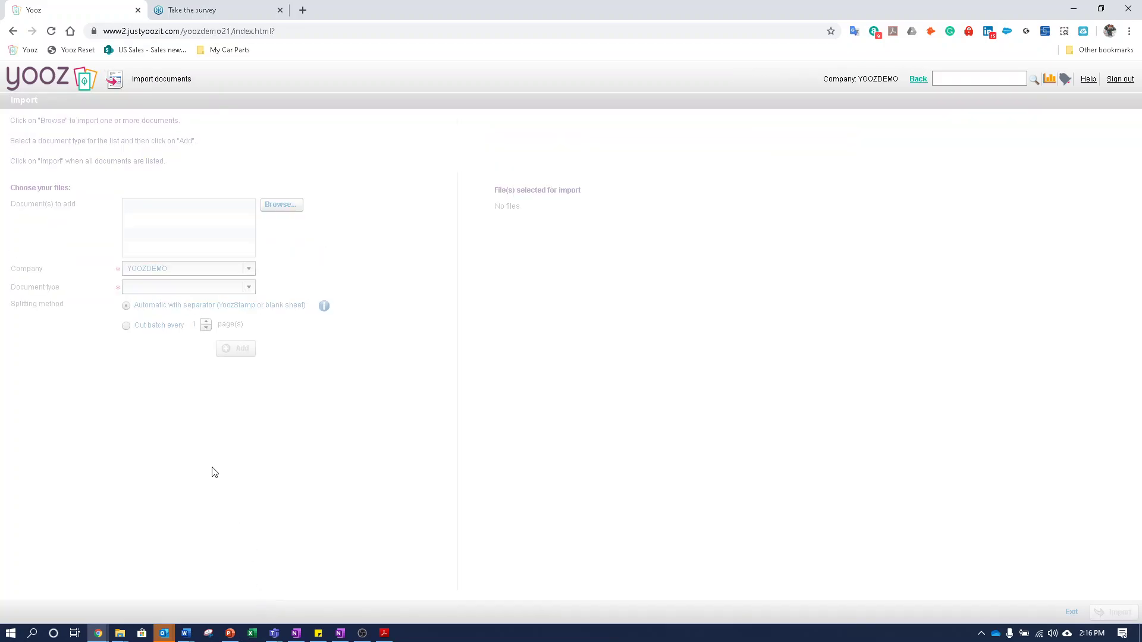
click(280, 205)
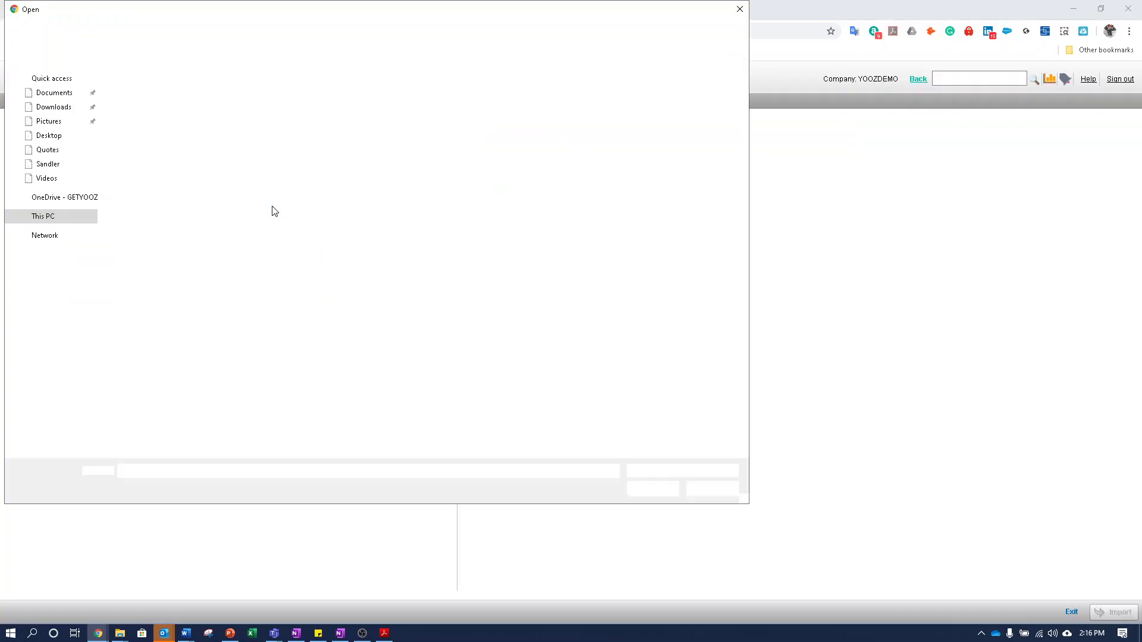
click(163, 100)
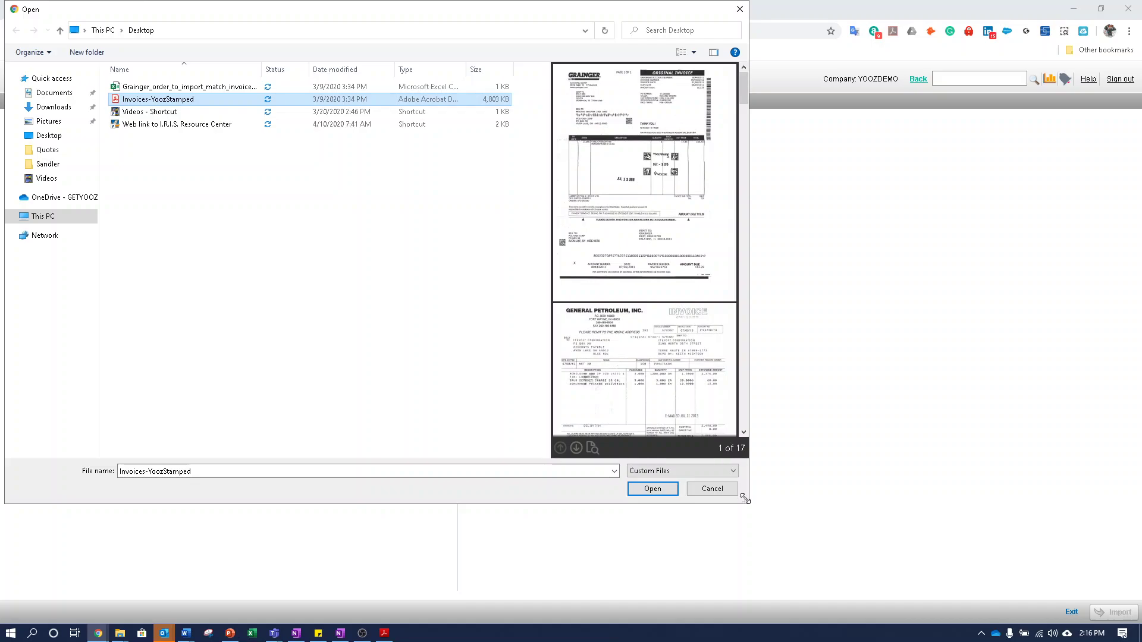
drag(746, 502, 1133, 604)
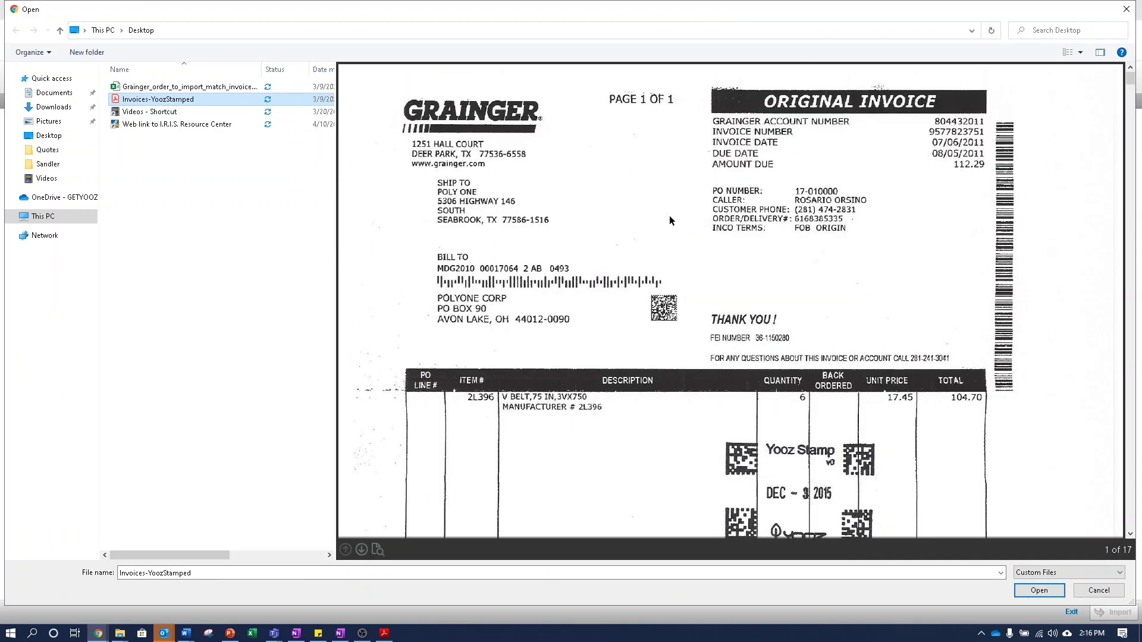
scroll(693, 315, down, 3)
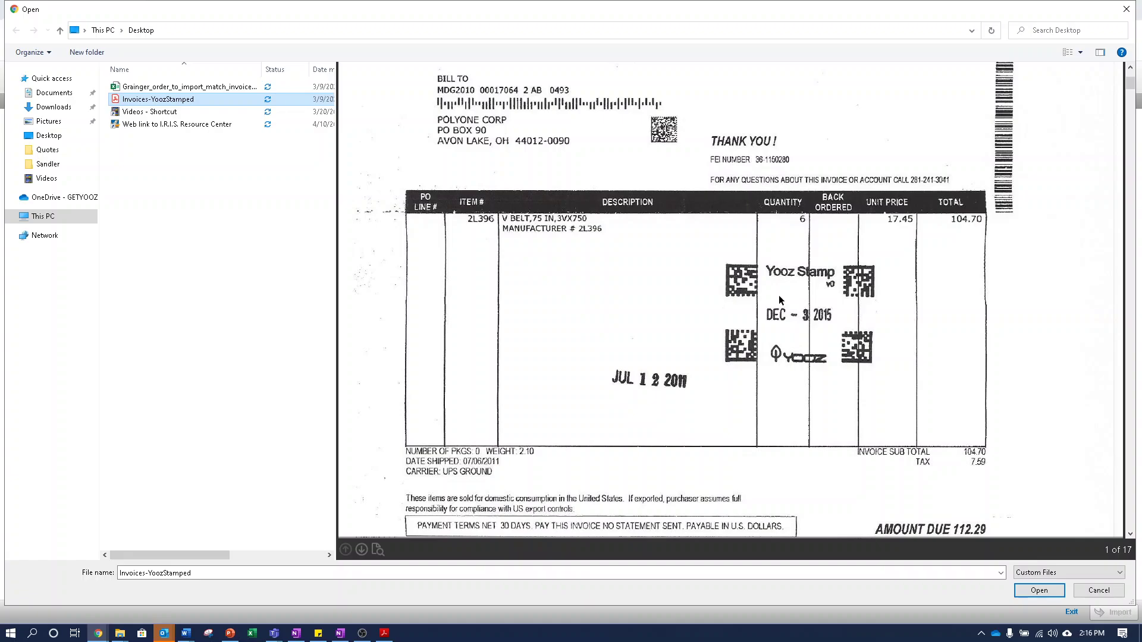
scroll(845, 309, down, 10)
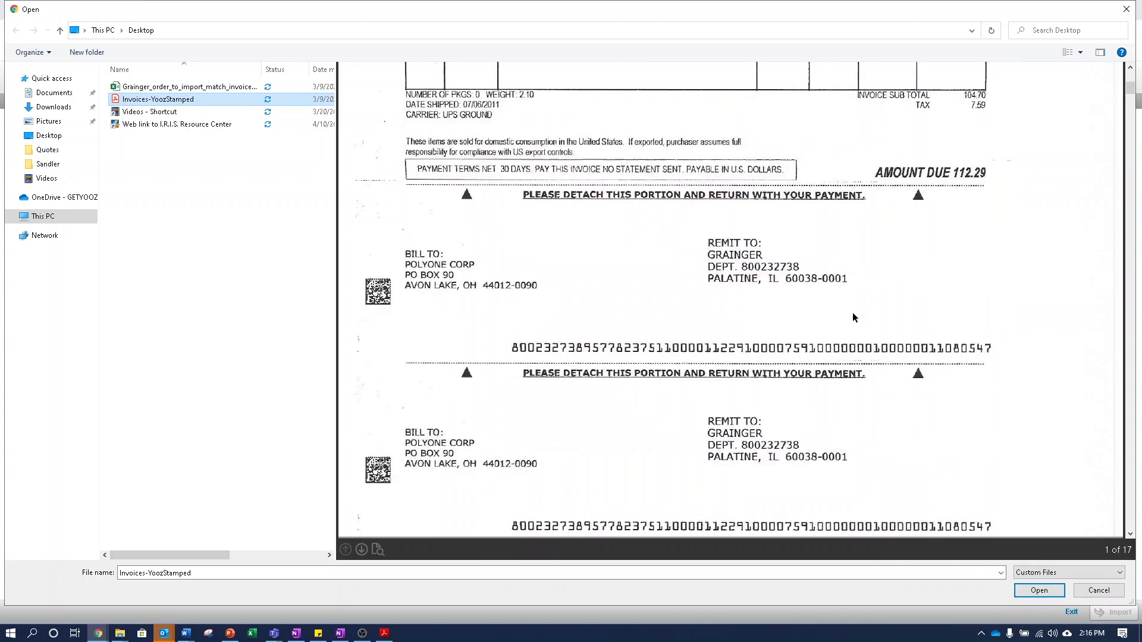
scroll(841, 318, down, 10)
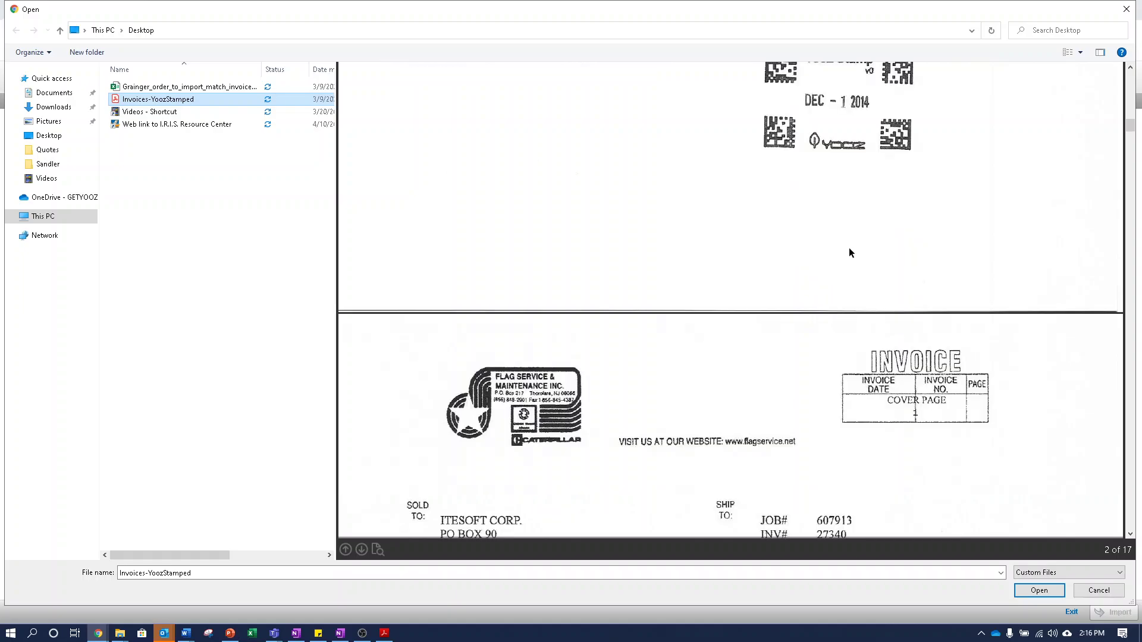
click(1032, 591)
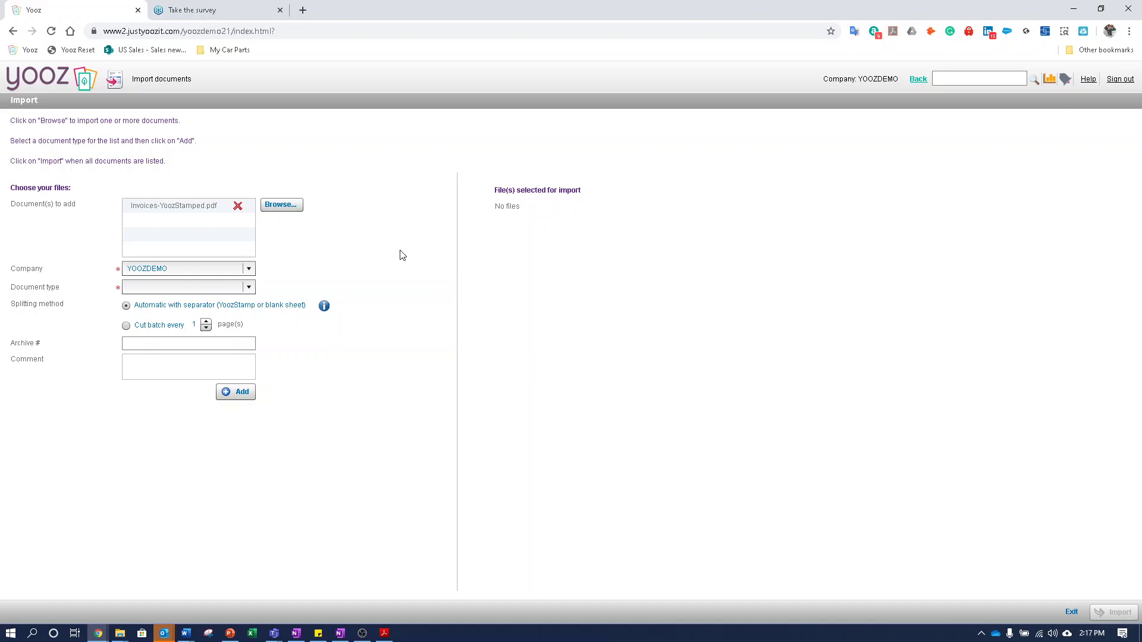
- Add the file to the import list as a Payable invoice, accept re-importing it, and run the import
click(248, 288)
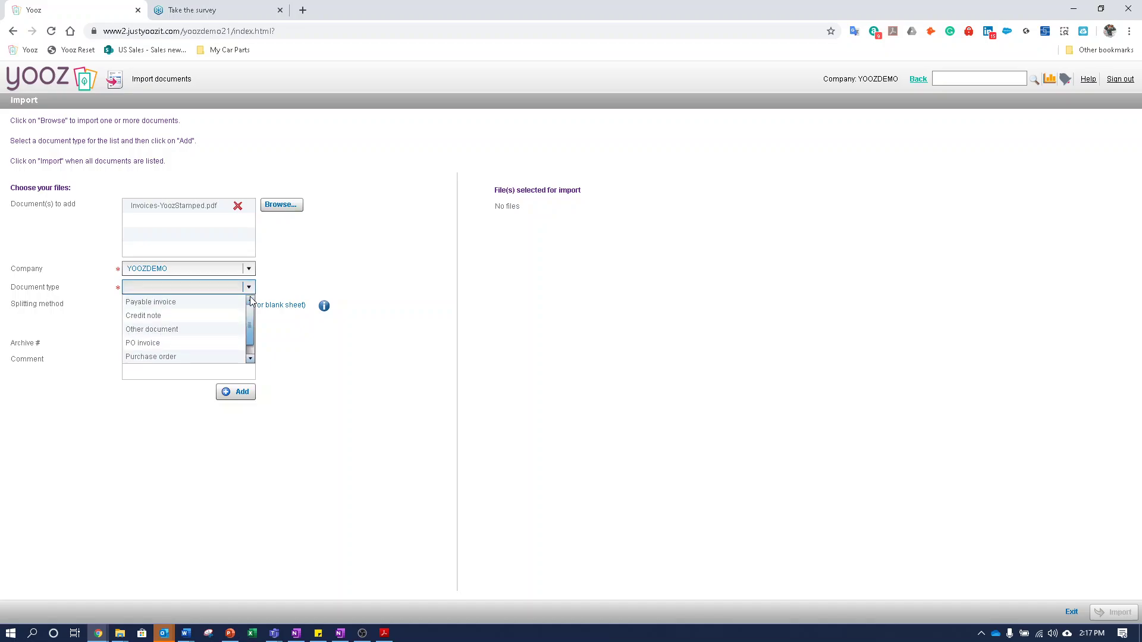
click(214, 303)
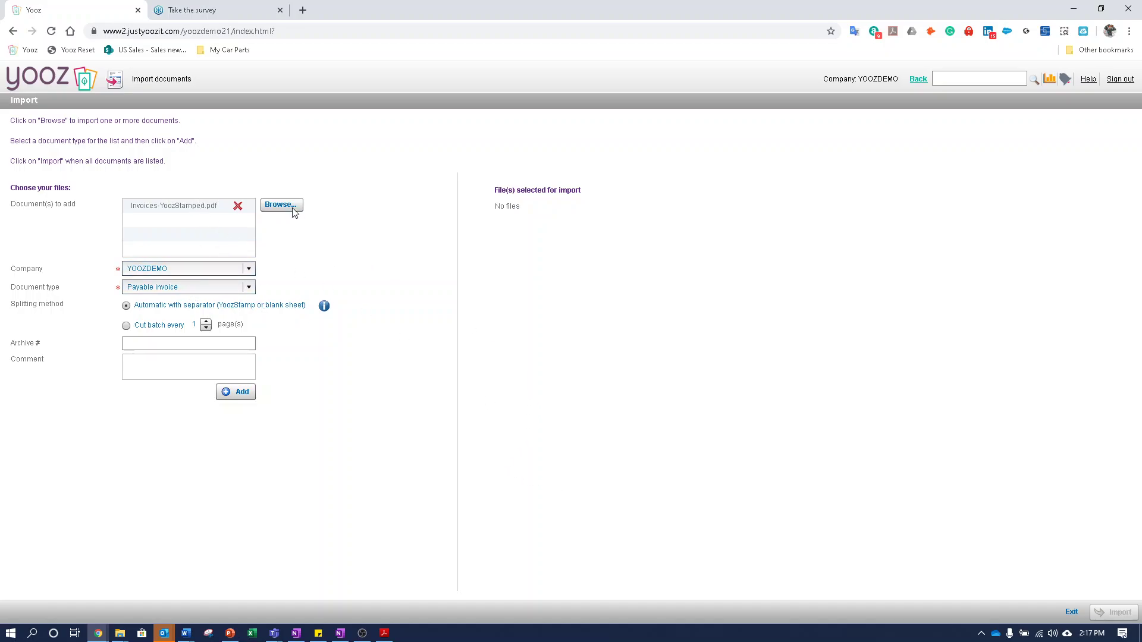
click(242, 392)
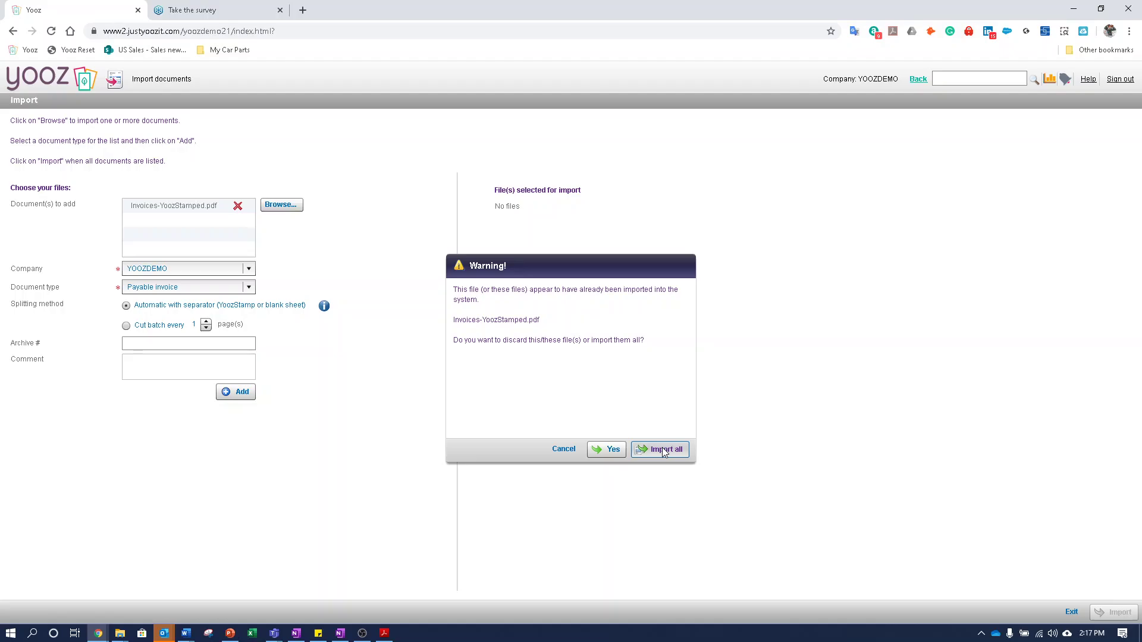
click(665, 453)
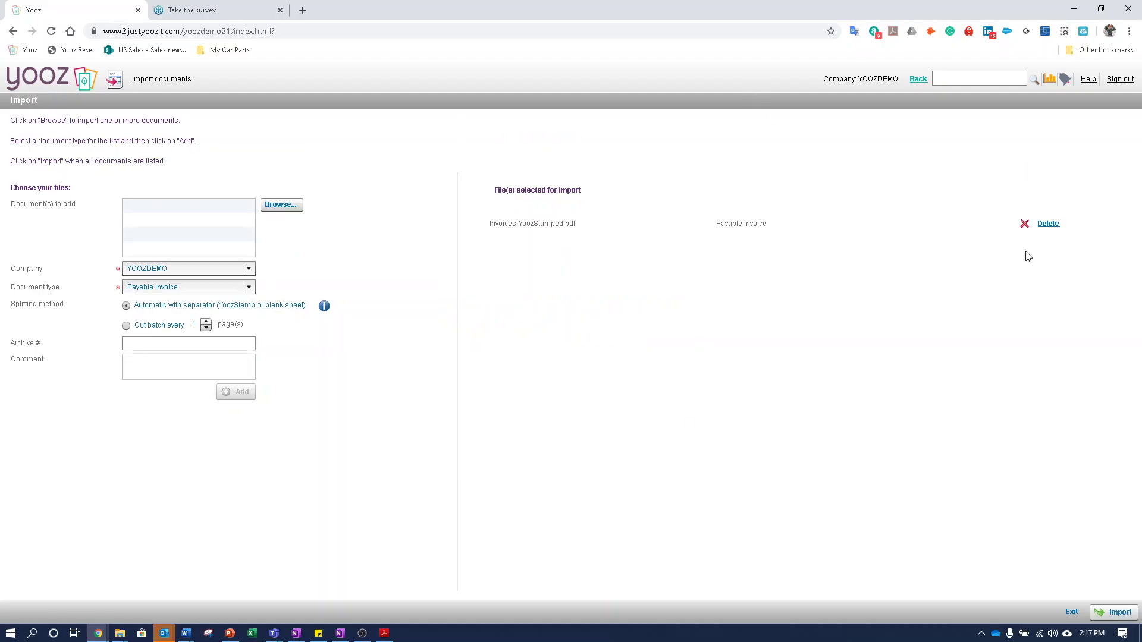
click(1117, 614)
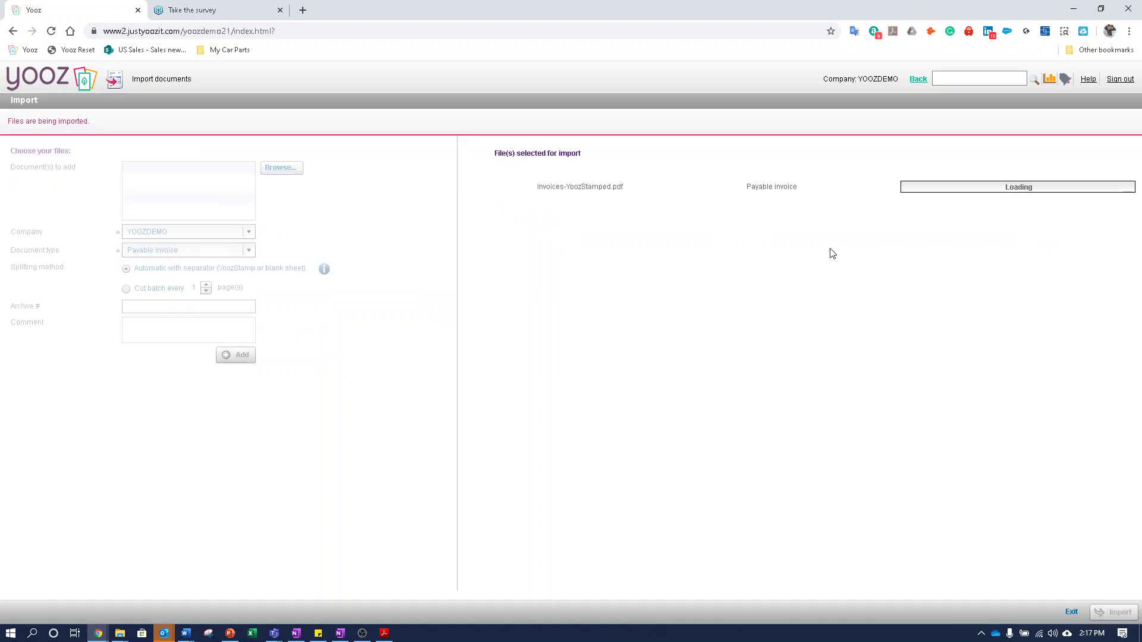
- Return from the import screen to the home page and open the application settings
click(916, 81)
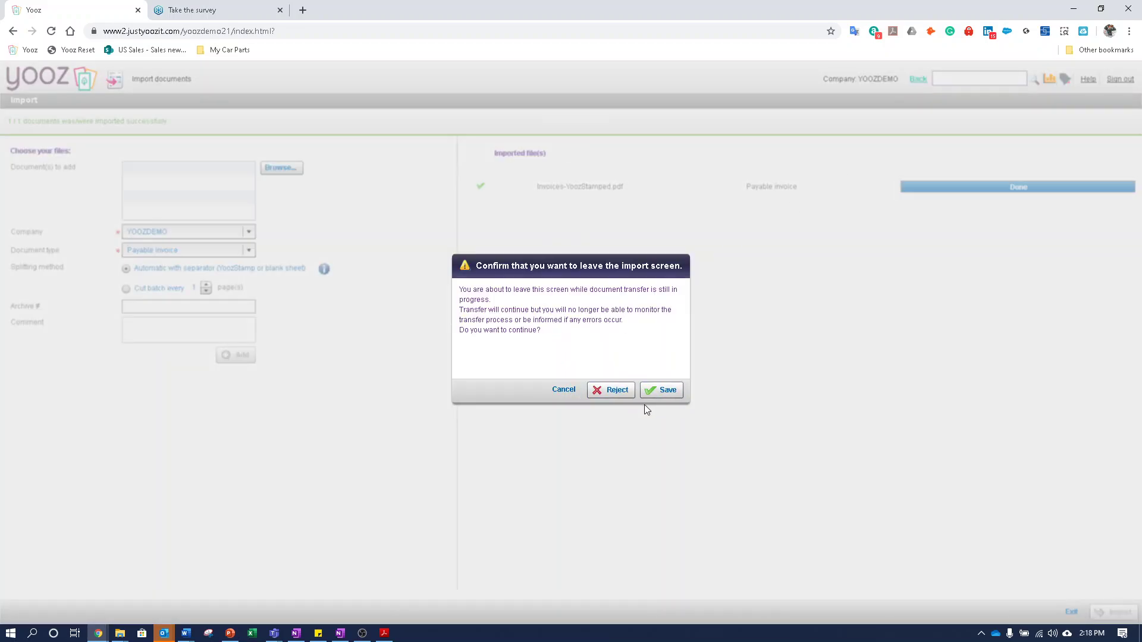
click(563, 391)
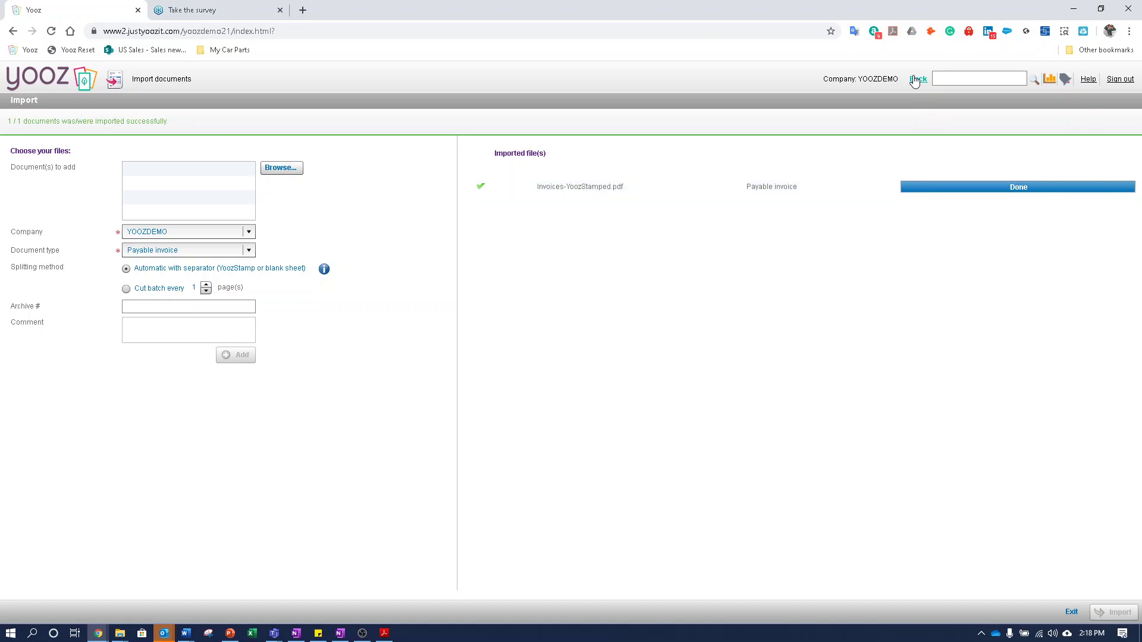
click(914, 81)
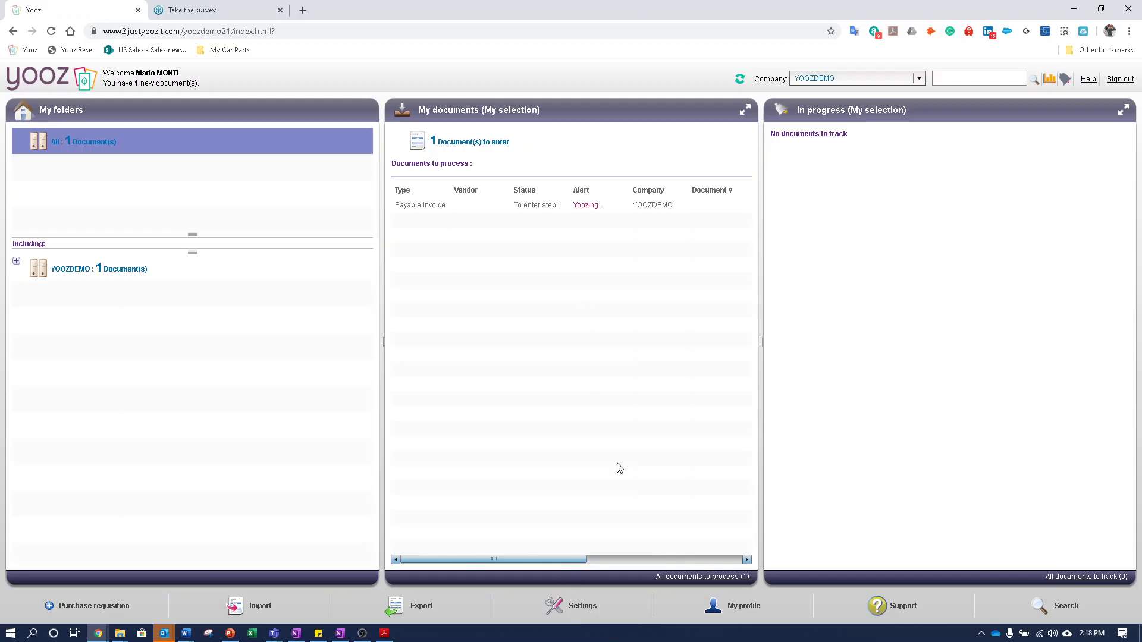
click(582, 606)
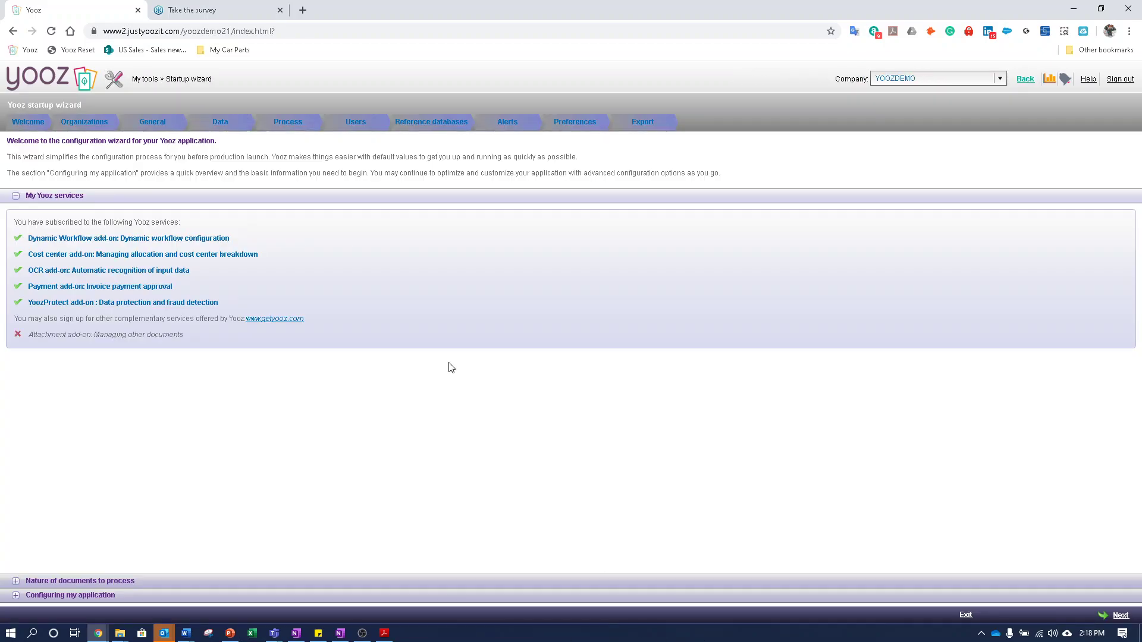
- Review the managed companies' details, and inspect the Auto entry route of the Payable invoice workflow without saving
click(84, 123)
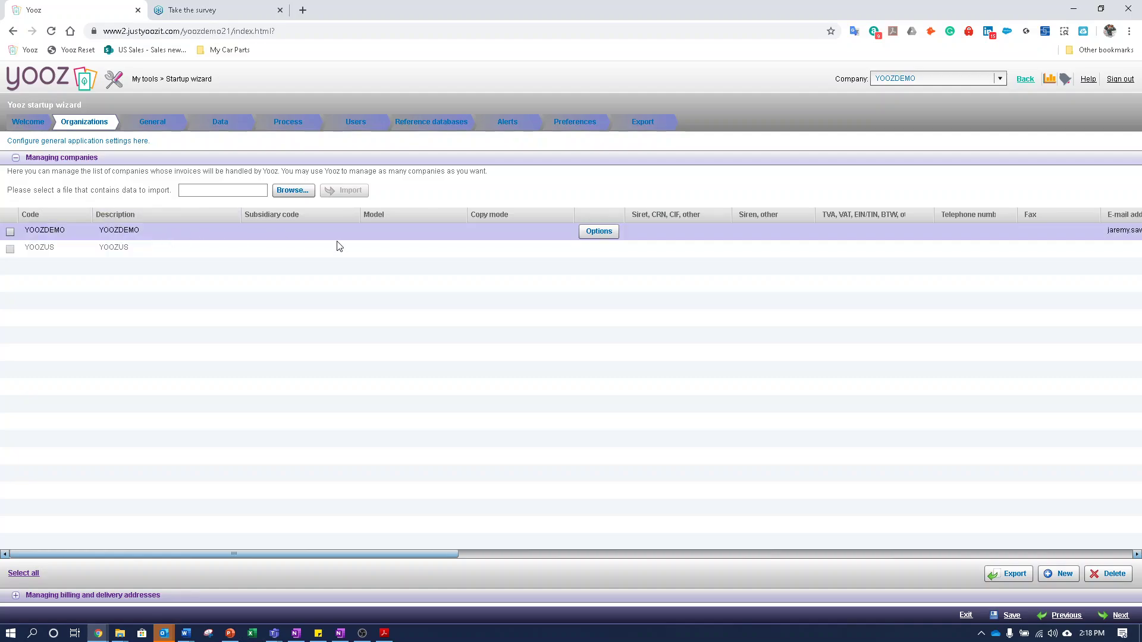
drag(439, 555, 642, 554)
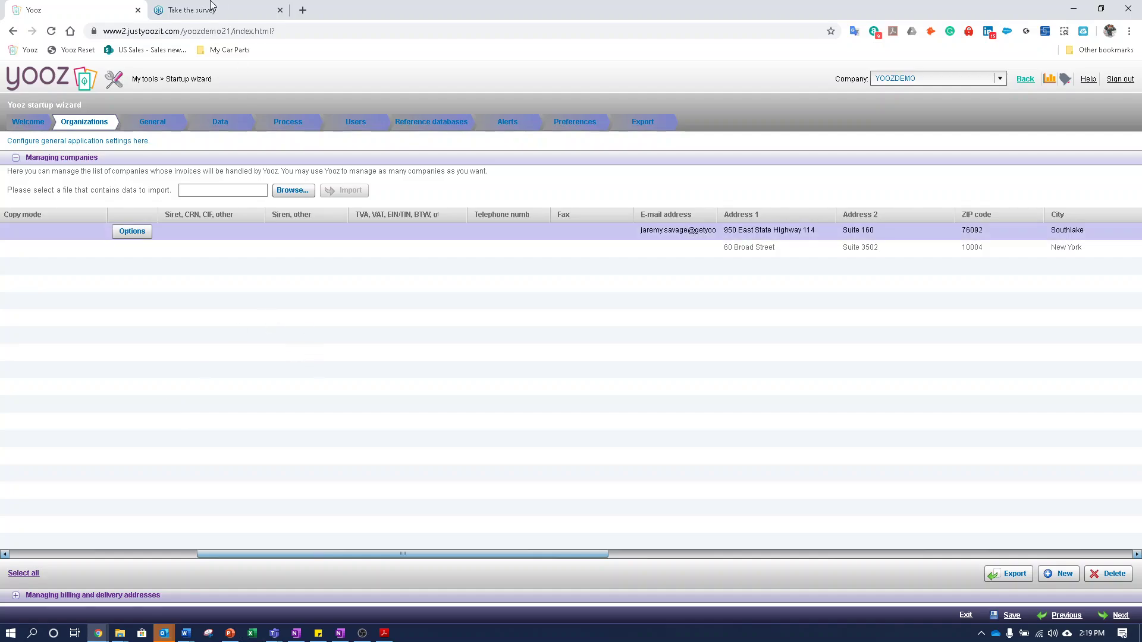
click(276, 123)
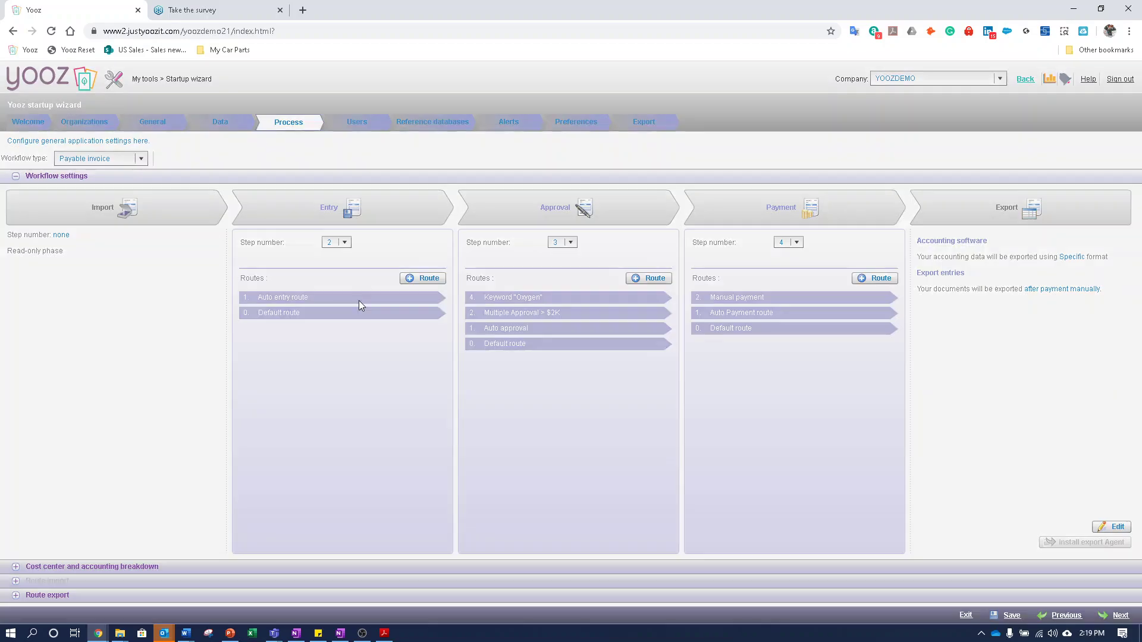
click(359, 301)
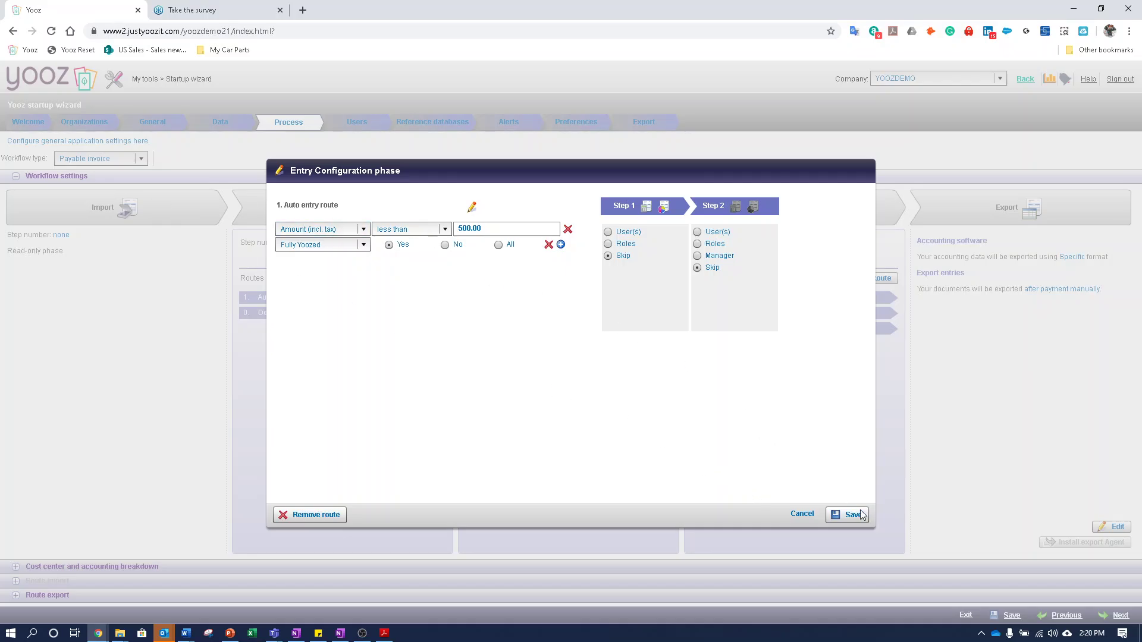
click(803, 514)
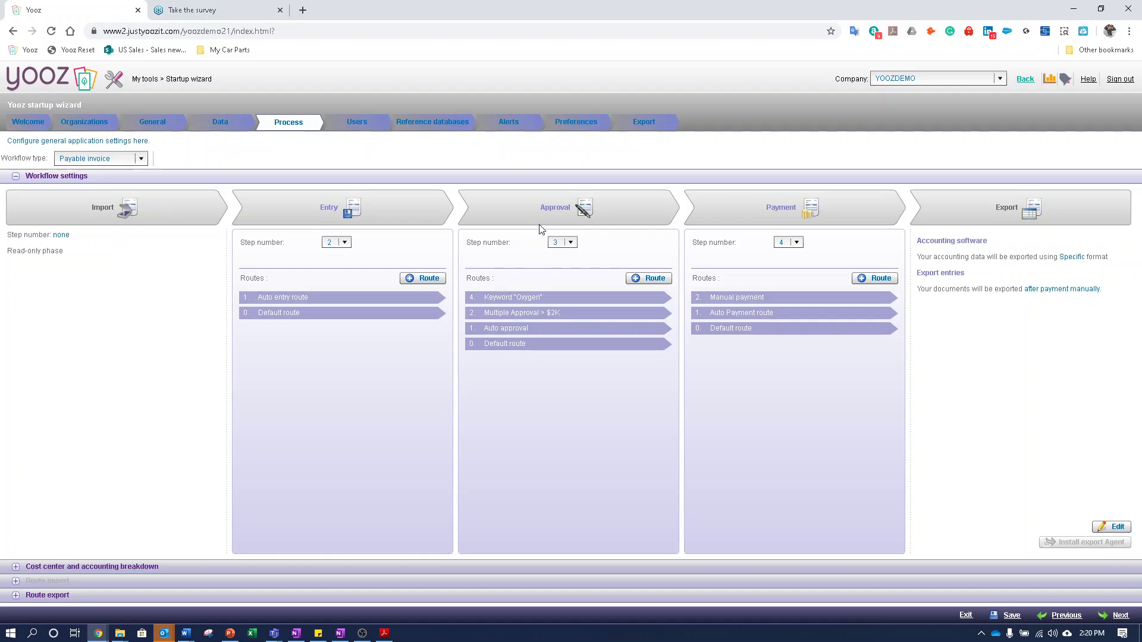
- Inspect the Keyword "Oxygen", Multiple Approval > $2K and Auto approval routes of the approval phase, leaving each without saving
click(529, 301)
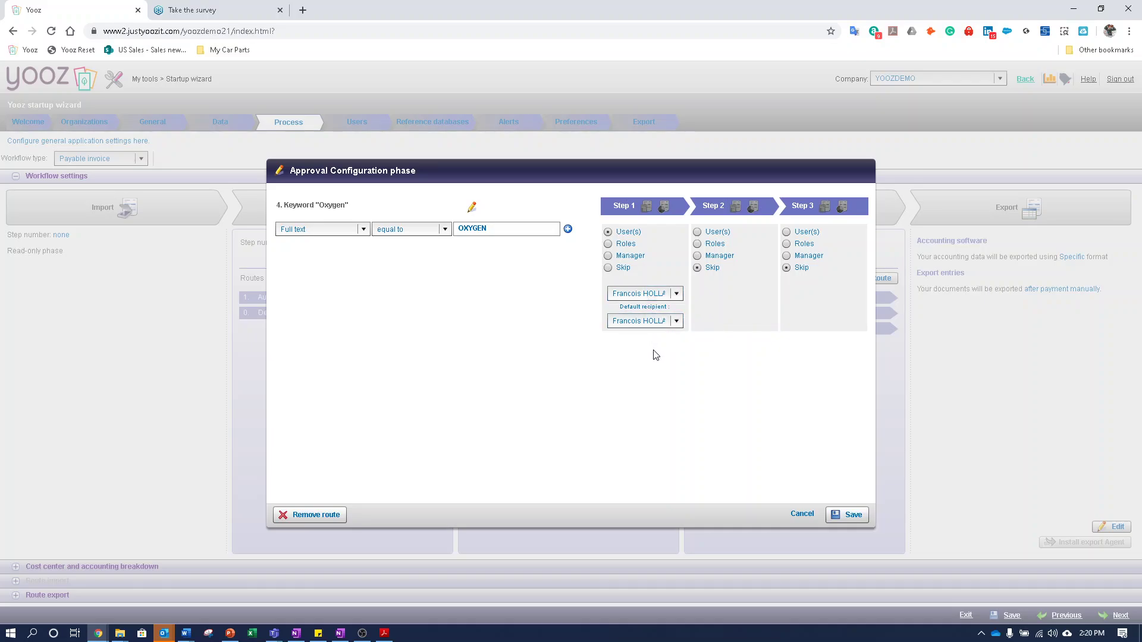
click(810, 514)
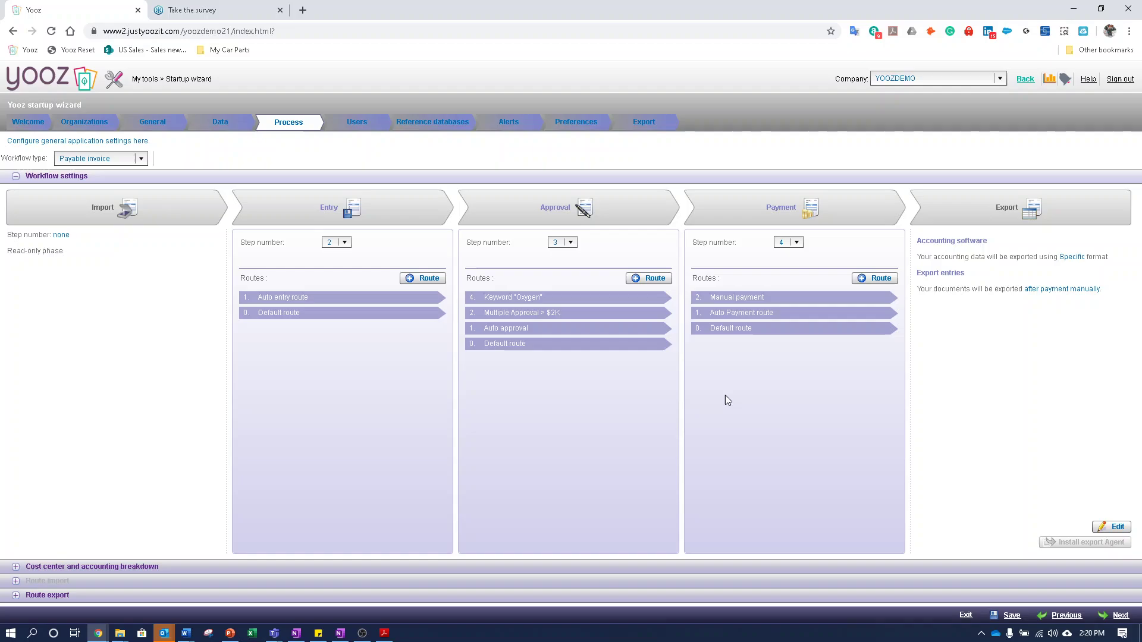
click(543, 314)
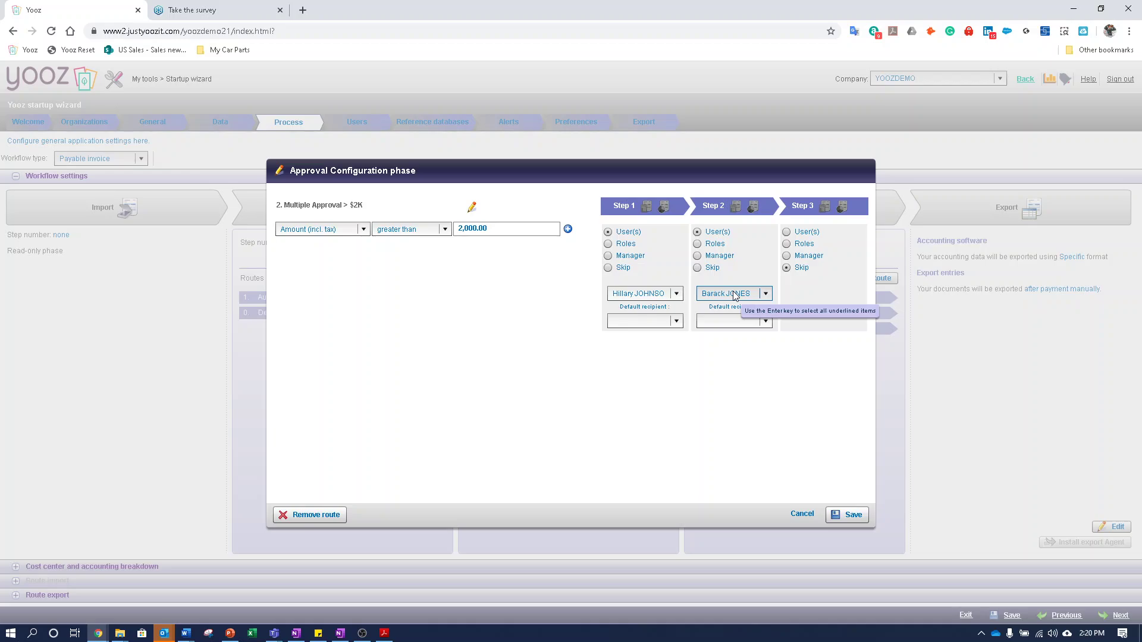
click(654, 294)
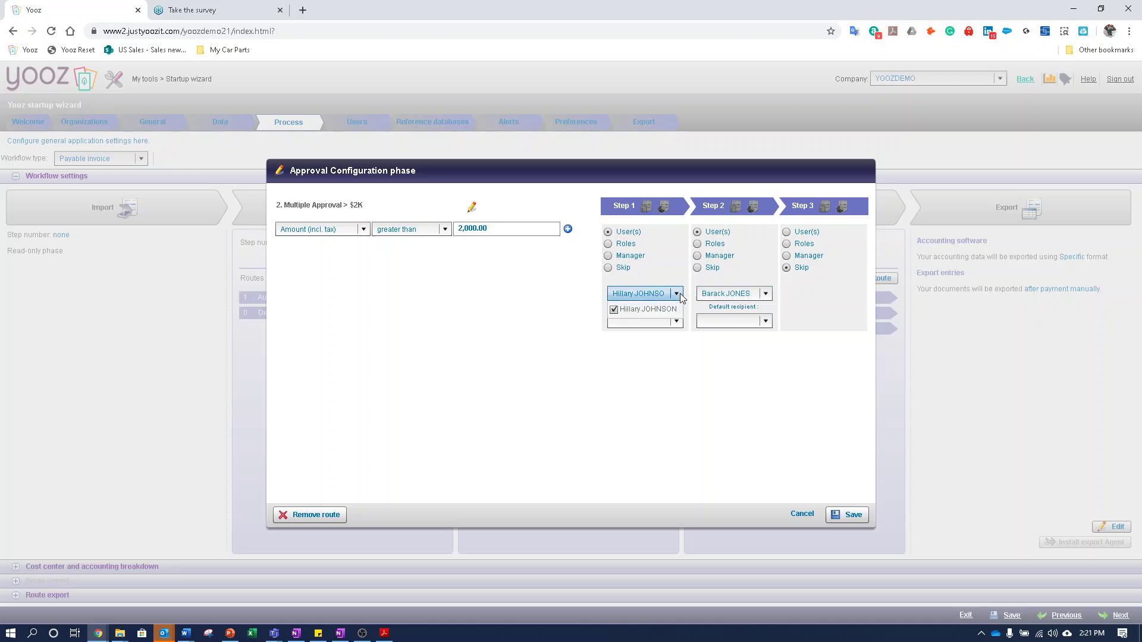
click(677, 294)
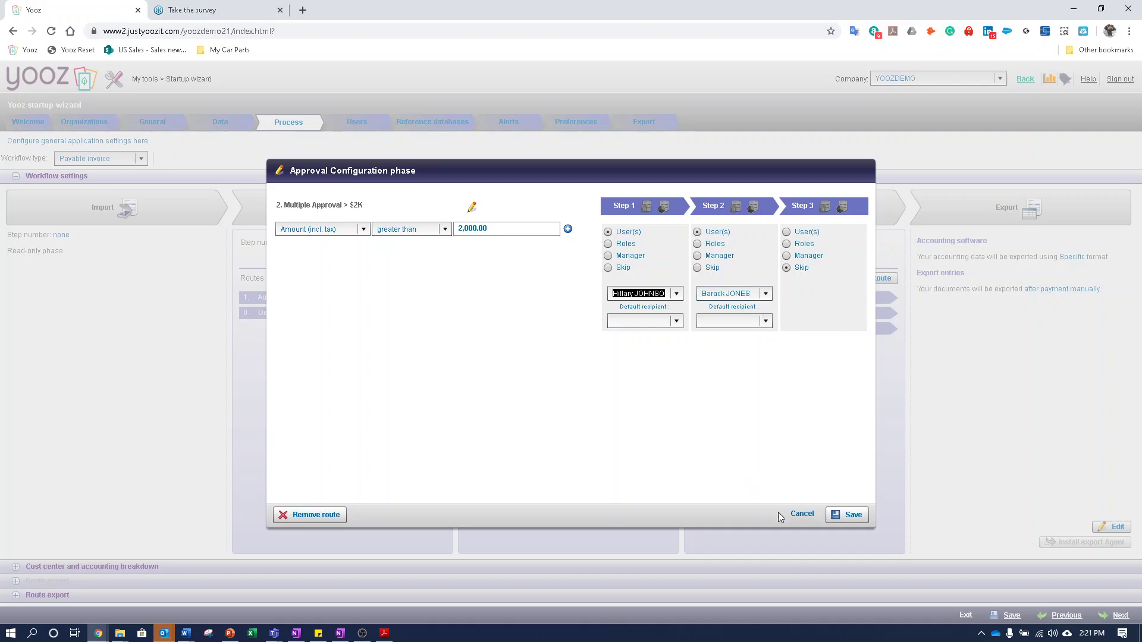
click(800, 515)
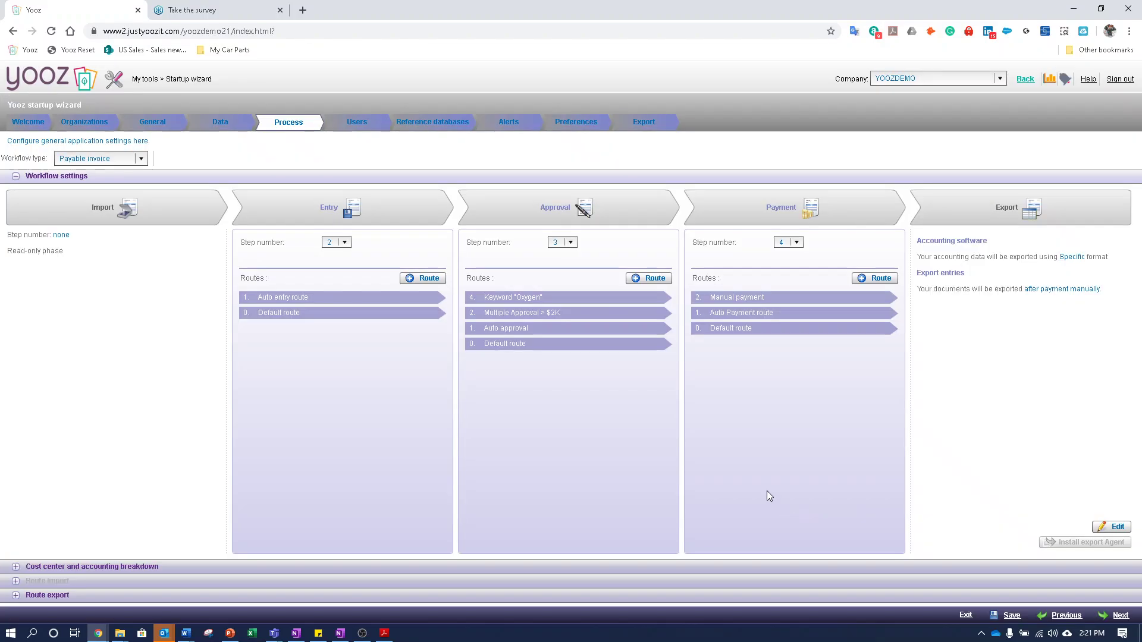
click(529, 331)
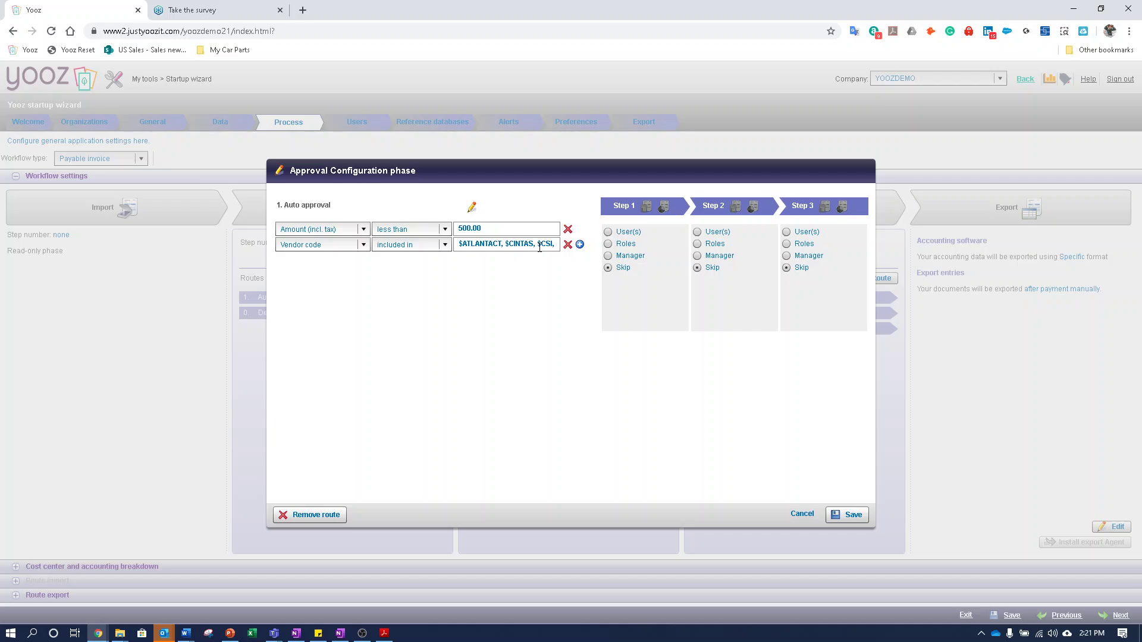
click(801, 515)
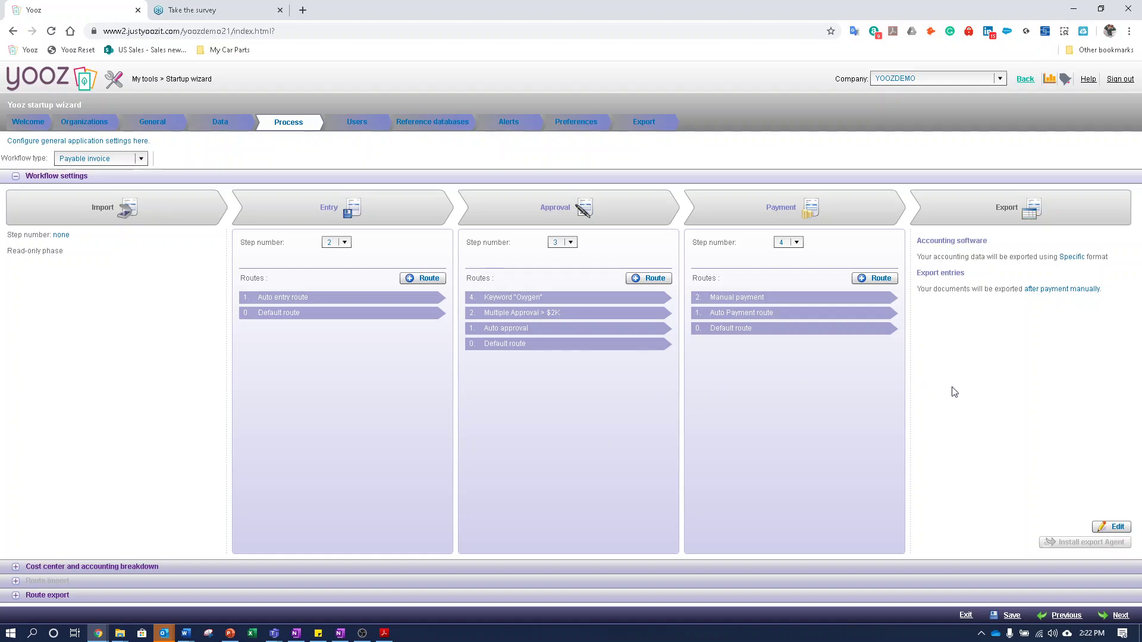
- Review the user list, and check the notification frequency options for recipients of newly imported documents
click(370, 124)
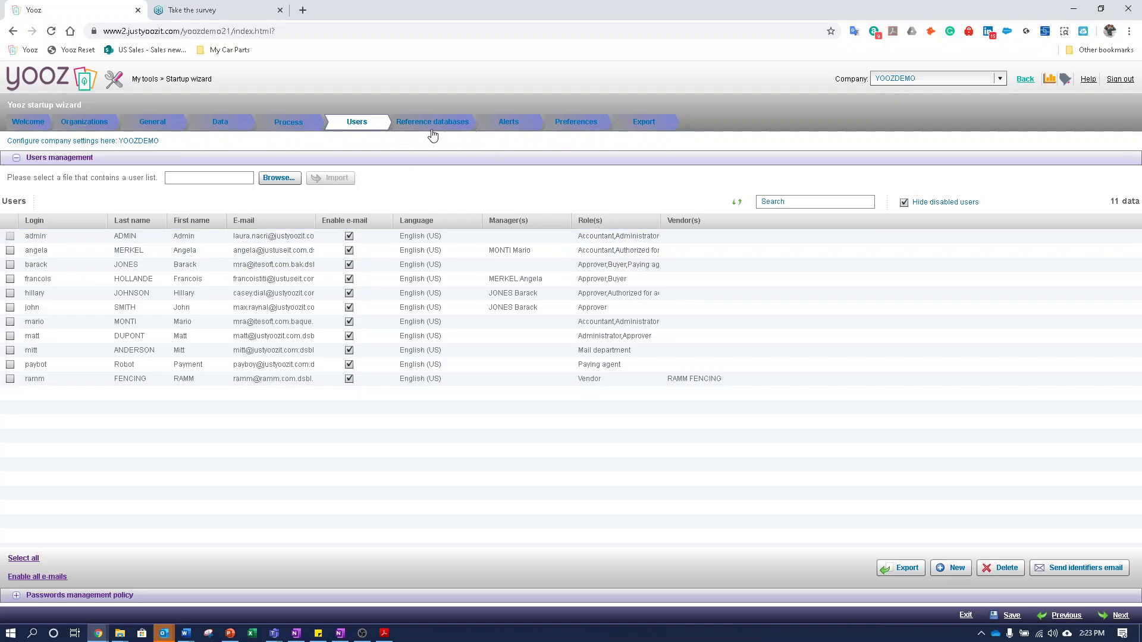
click(515, 125)
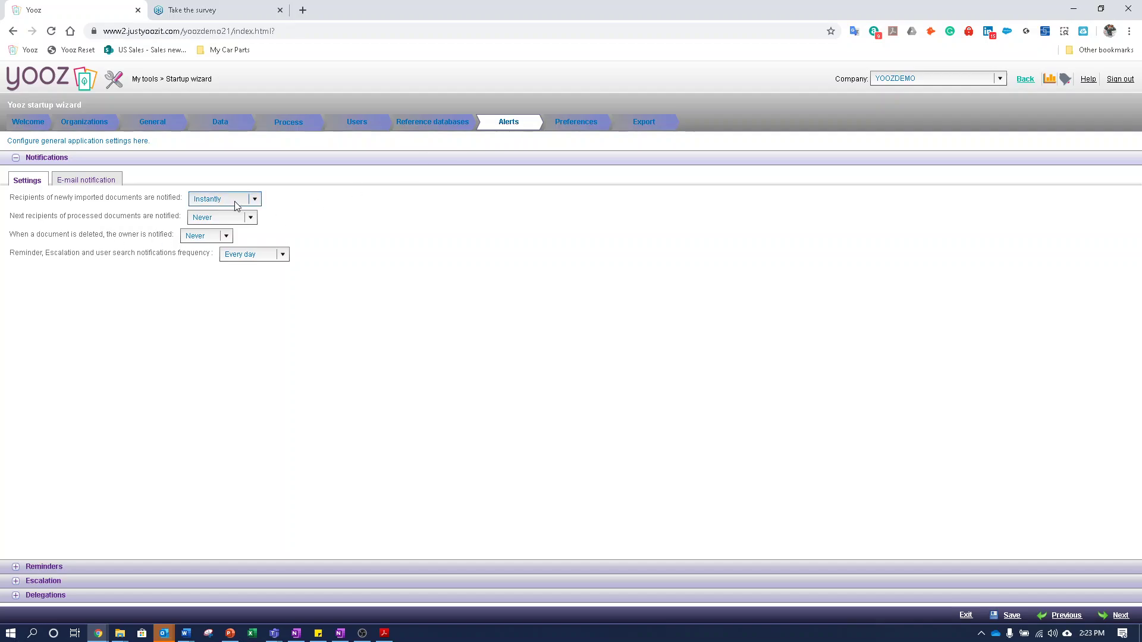
click(252, 200)
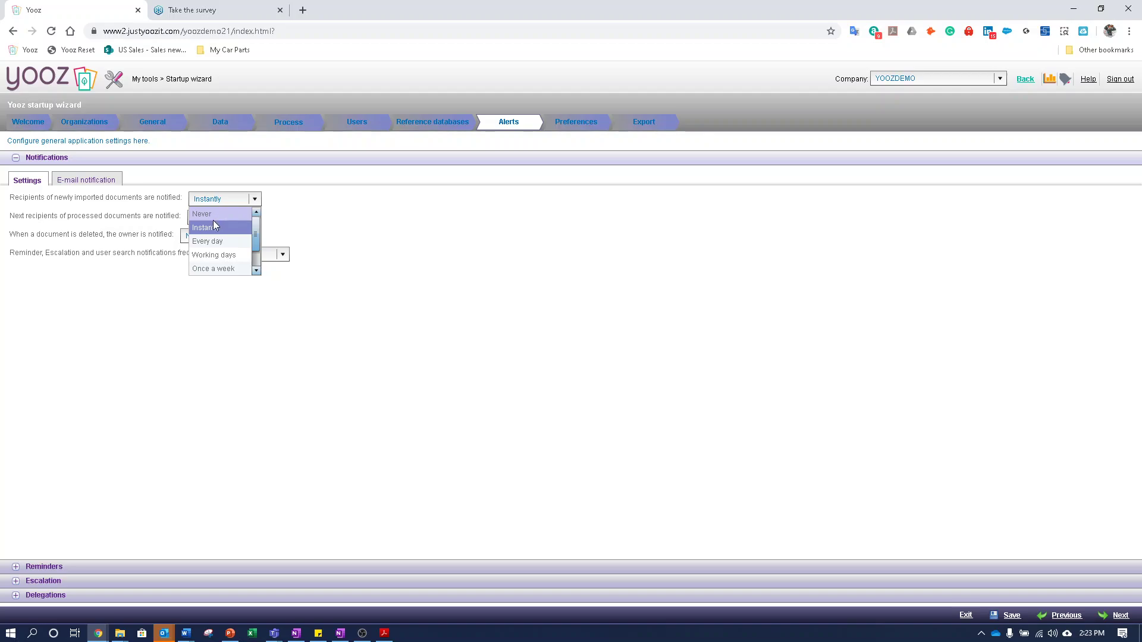
click(229, 196)
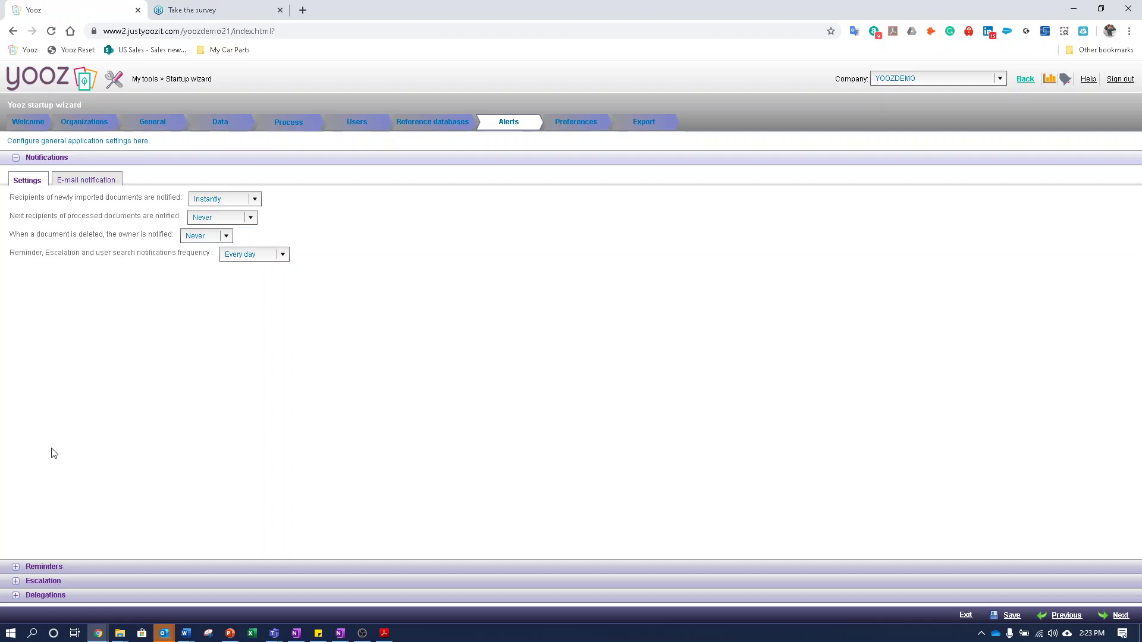
- Review the alert settings for reminders, escalation and delegations
click(50, 567)
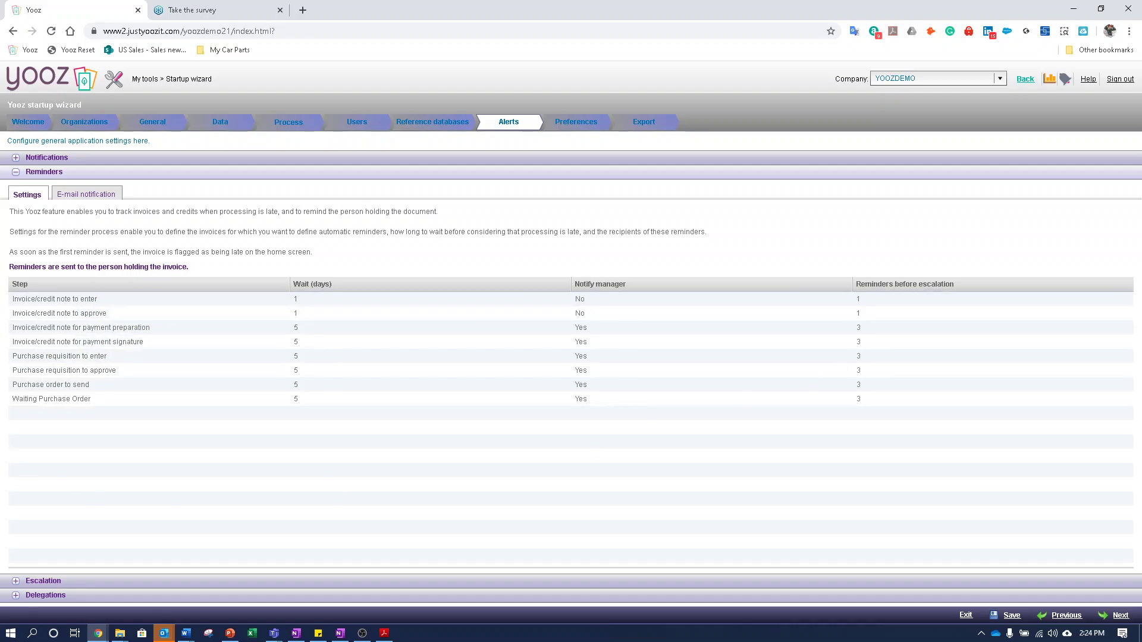
click(43, 578)
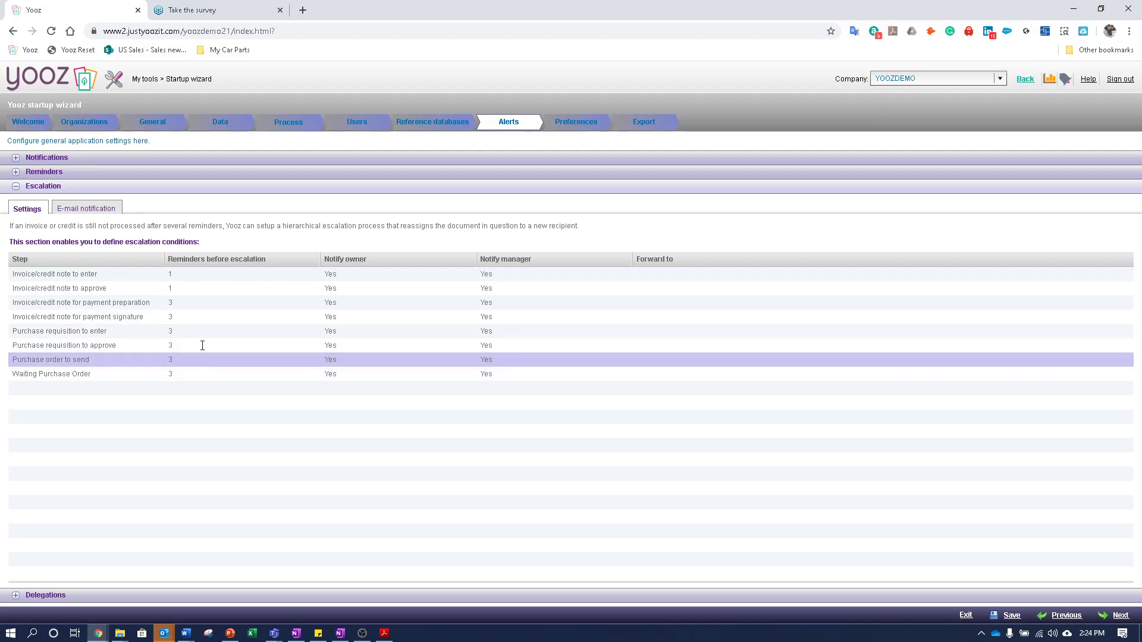
click(64, 595)
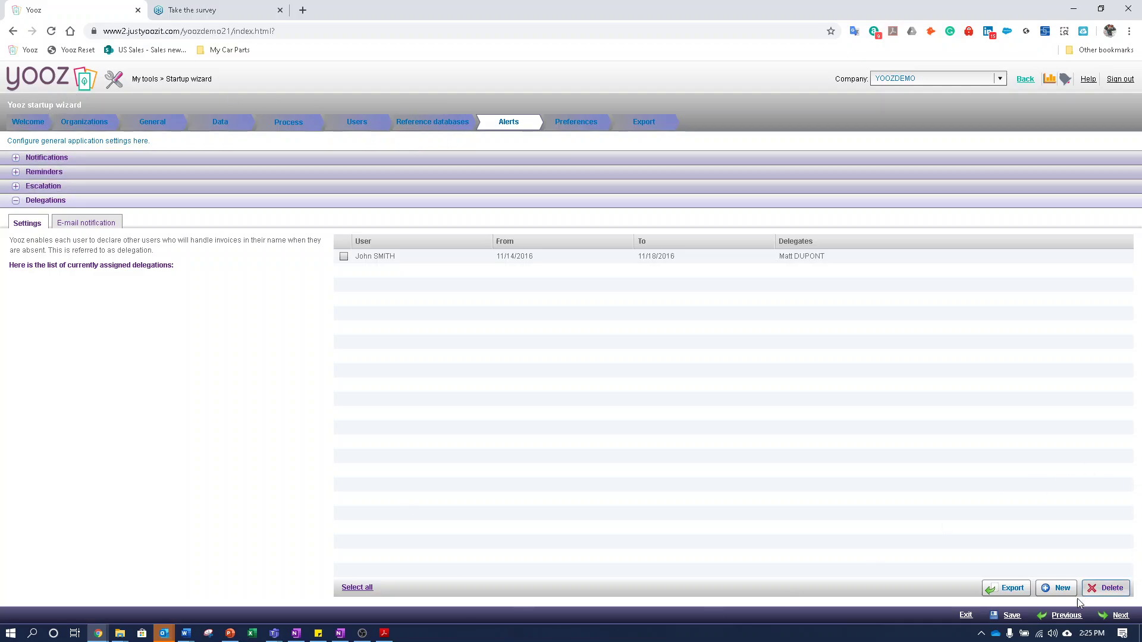
- Return to the home page, open the GRAINGER PO invoice, and capture its invoice date 07/06/2011 from the scanned document
click(1025, 80)
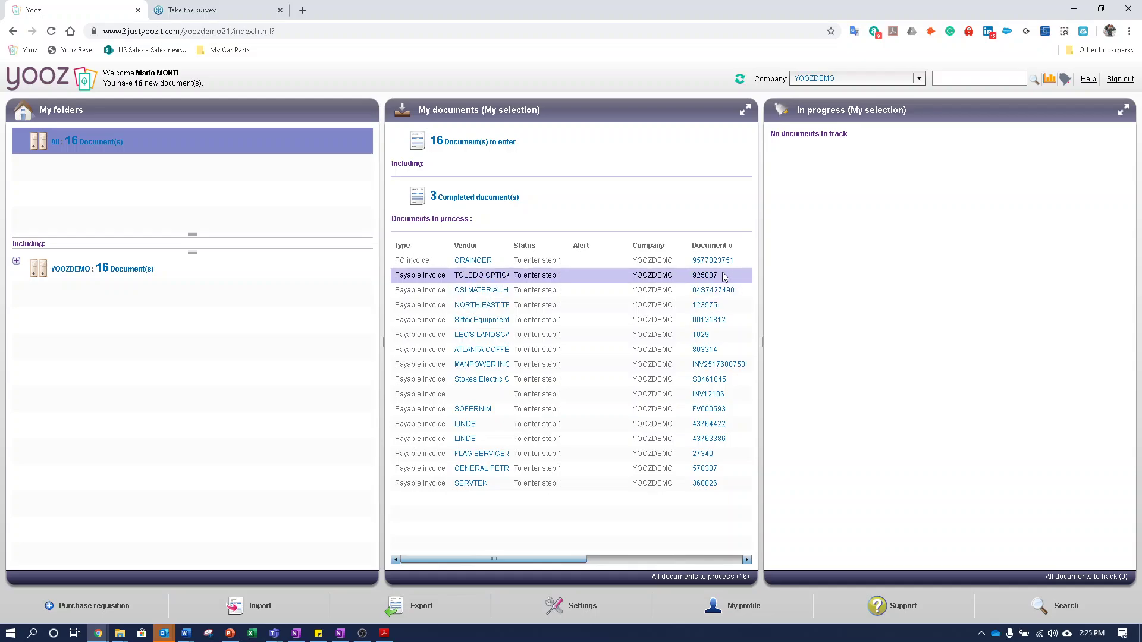
double_click(421, 259)
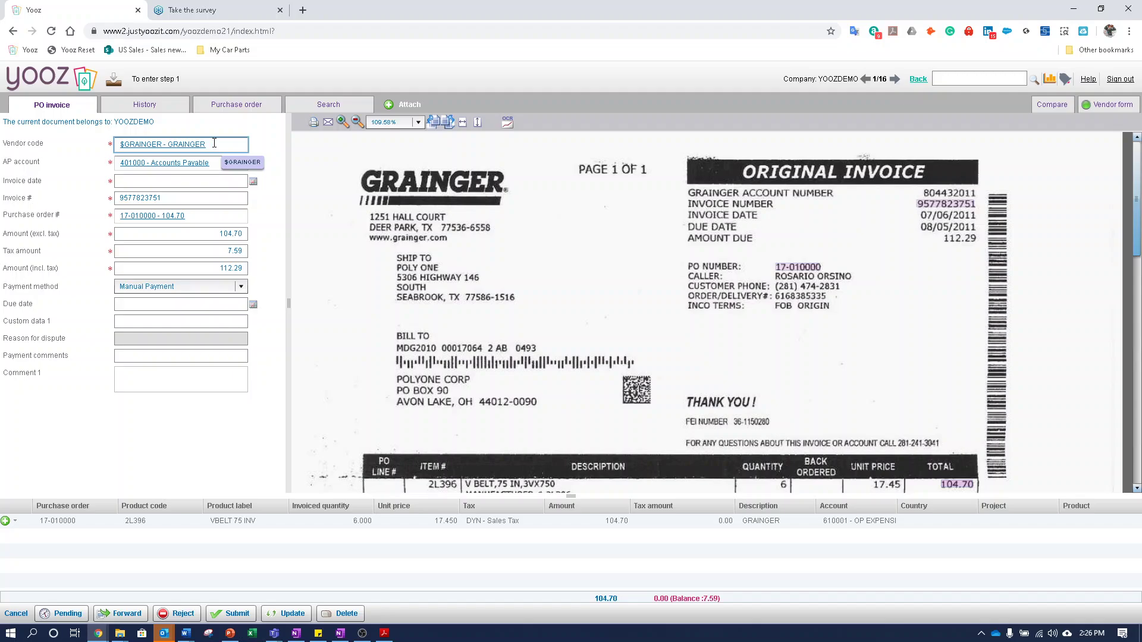
key(Tab)
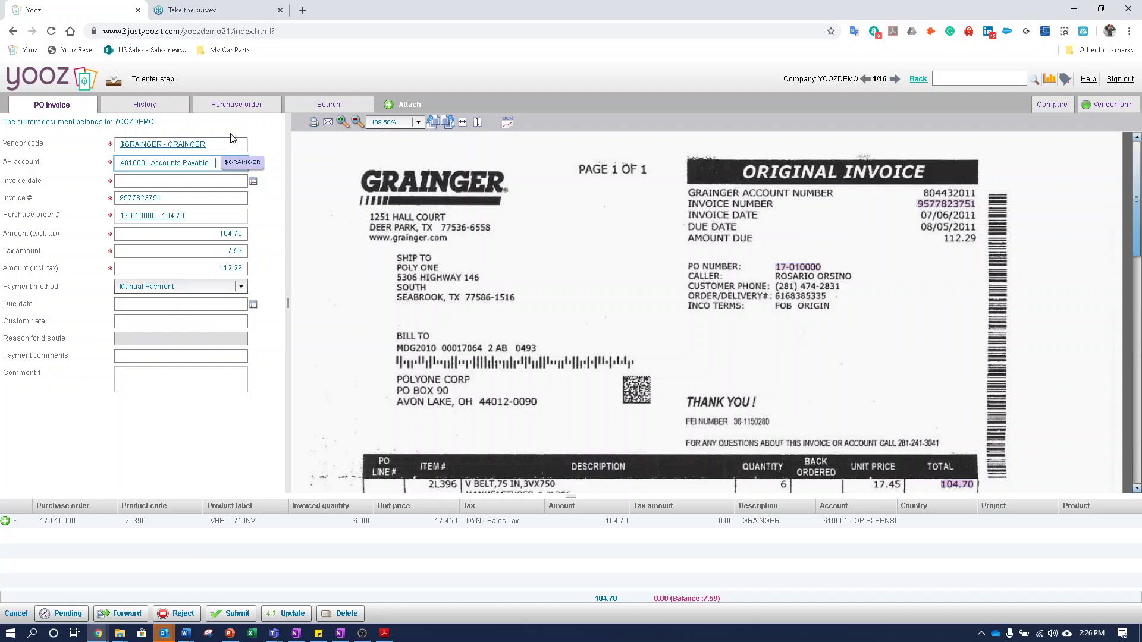
key(Tab)
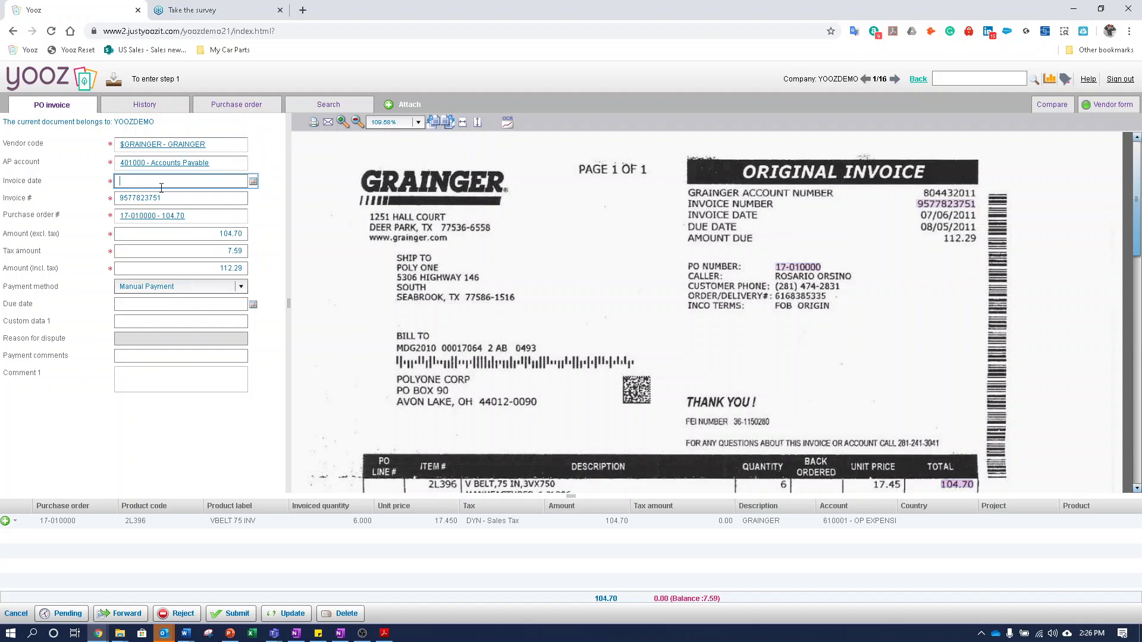
click(253, 182)
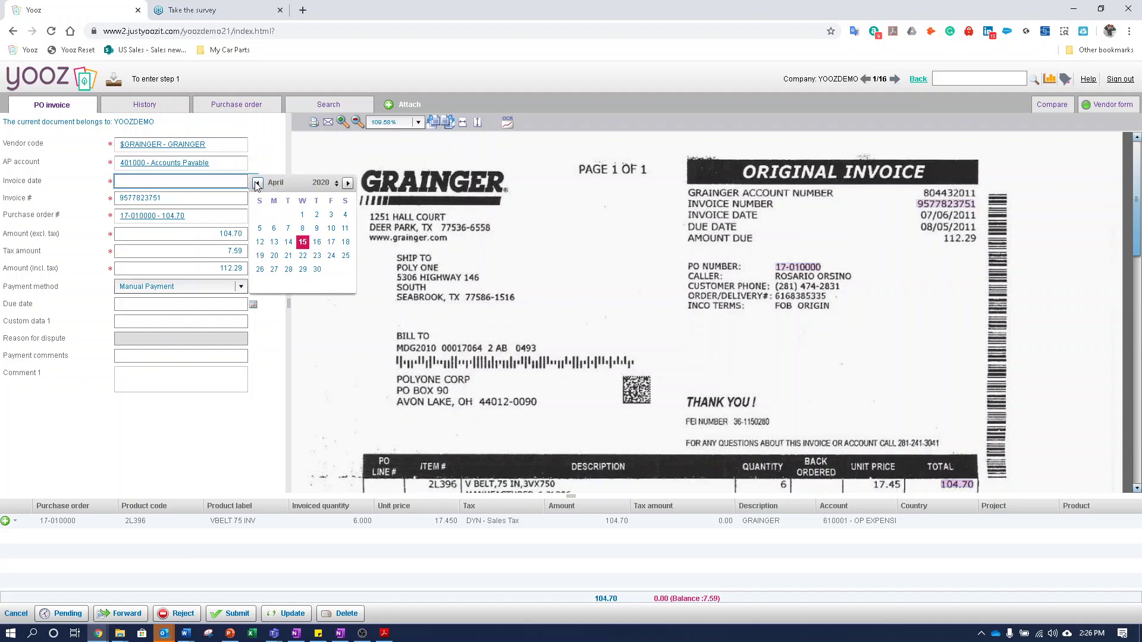
click(964, 219)
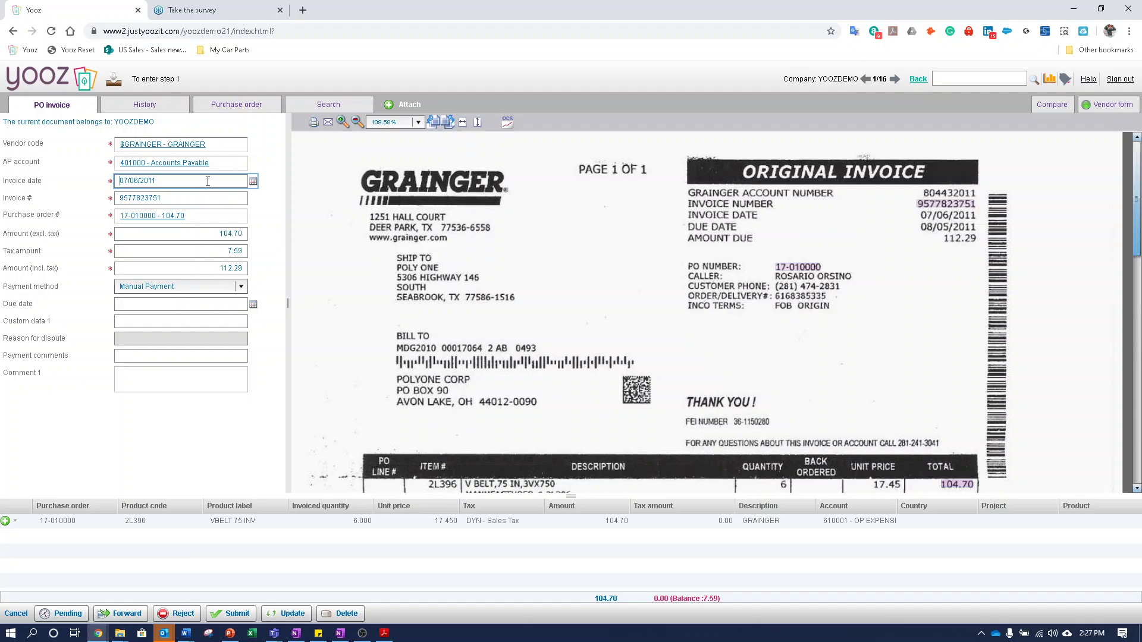
- Go through the invoice number, purchase order, amounts and payment method, checking the captured values against the scanned invoice
key(Tab)
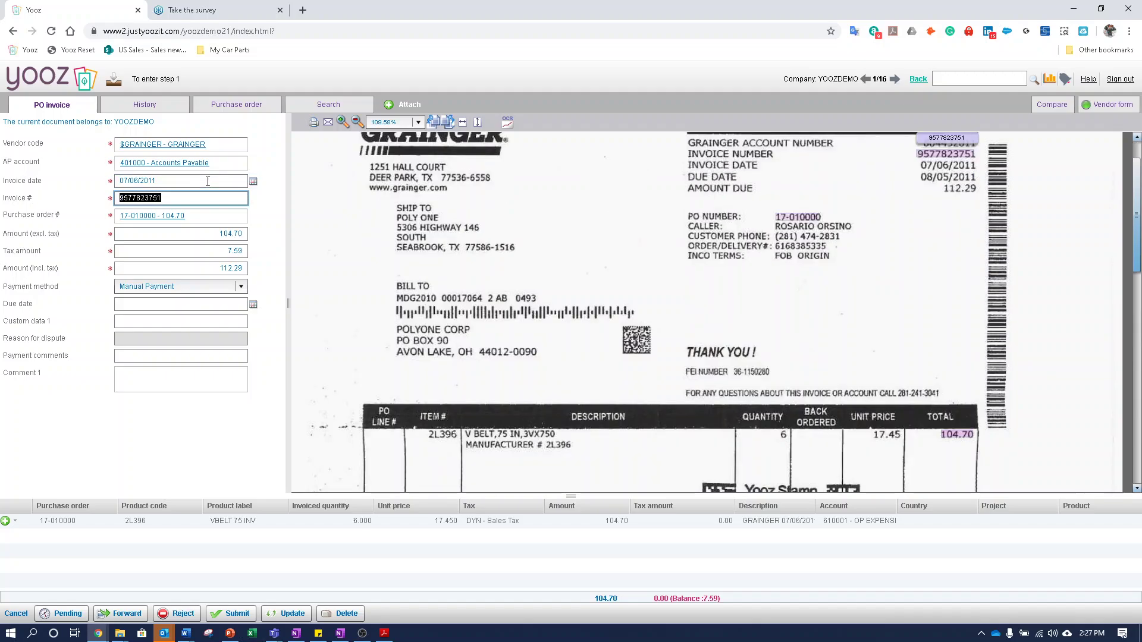
key(Tab)
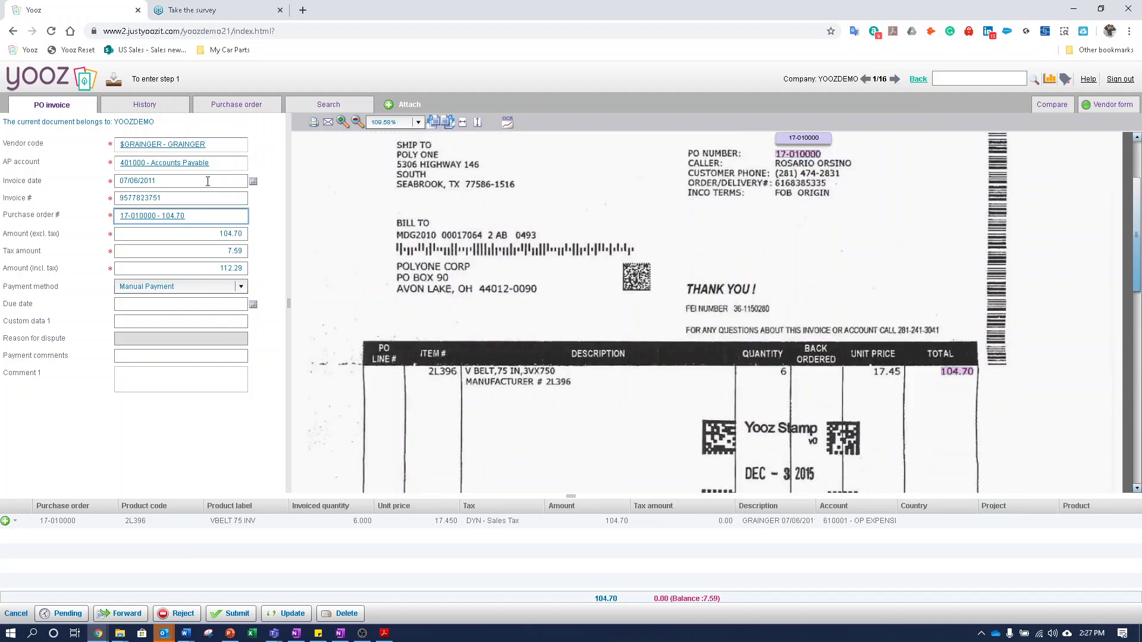
key(Tab)
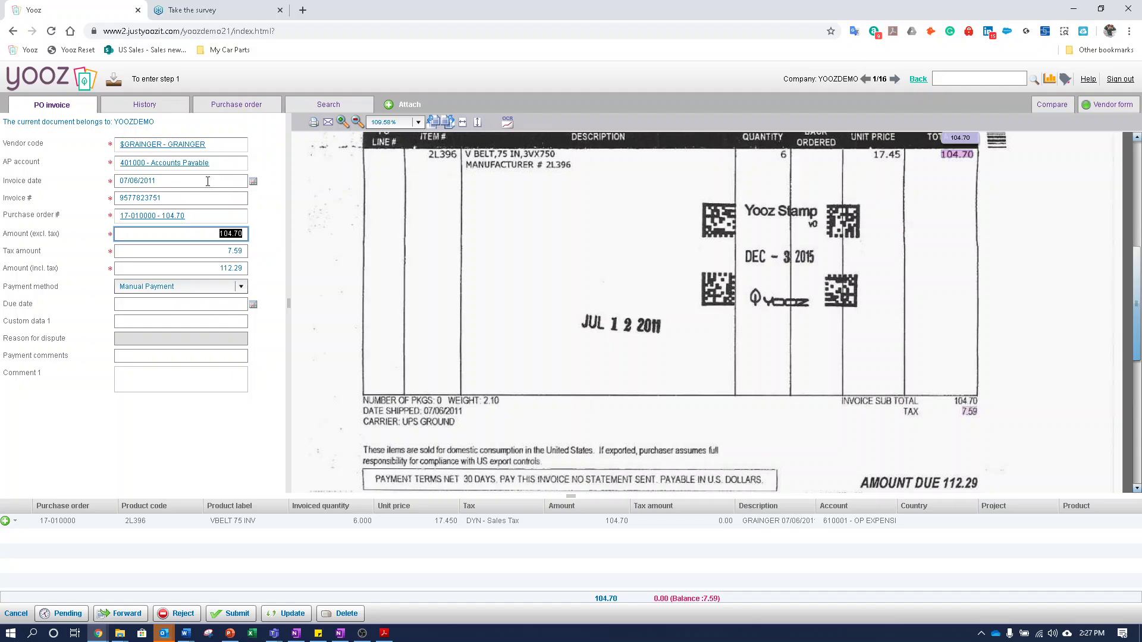
key(Tab)
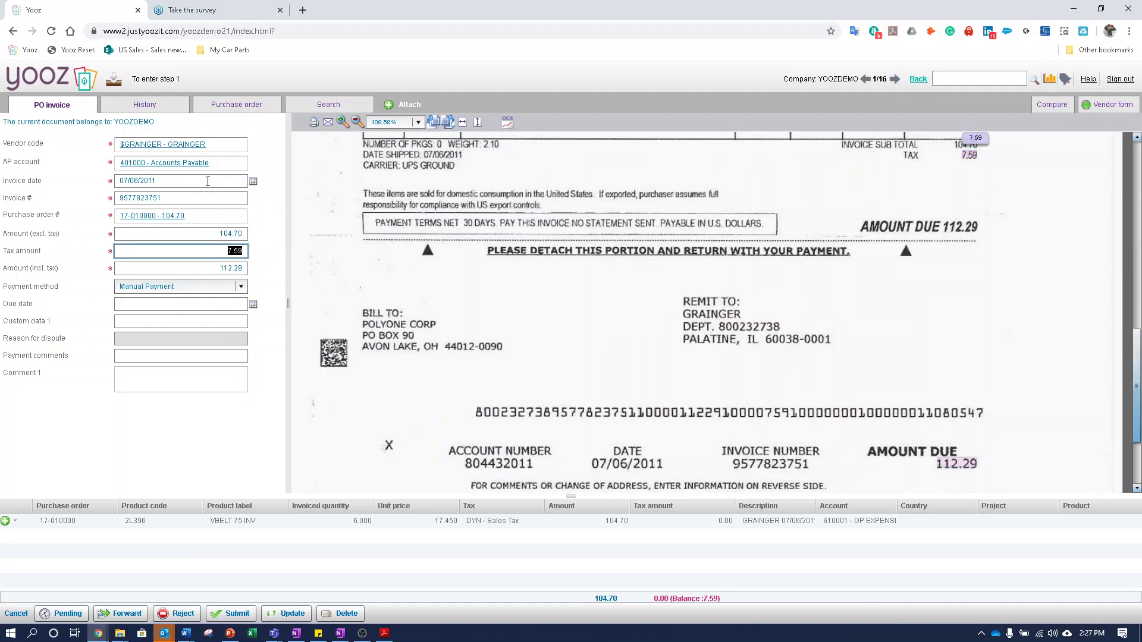
key(Tab)
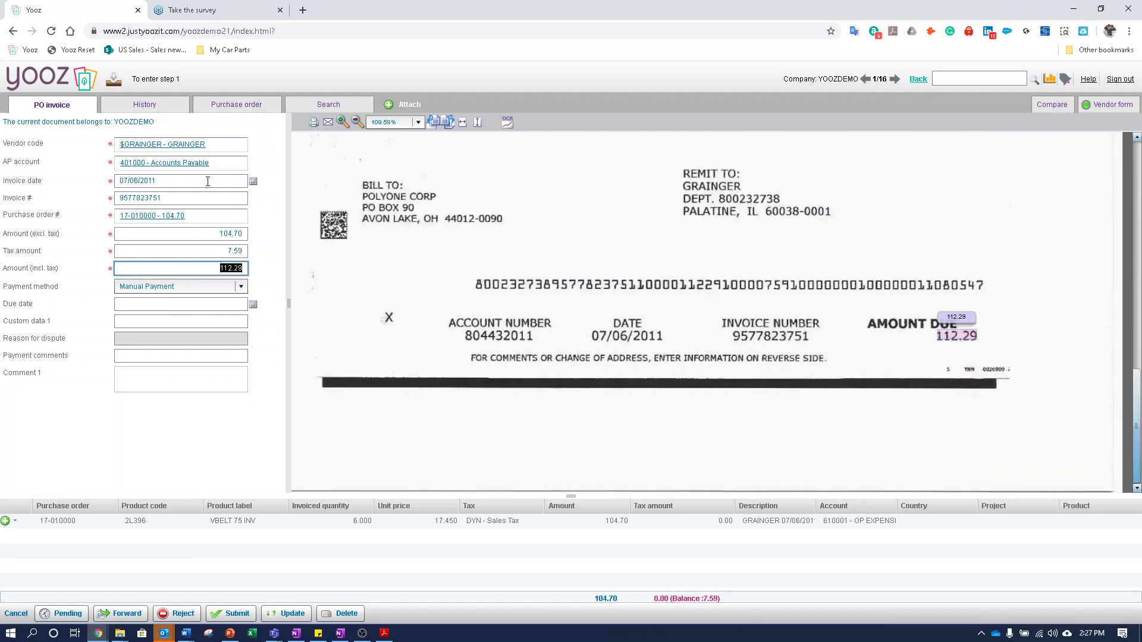
key(Tab)
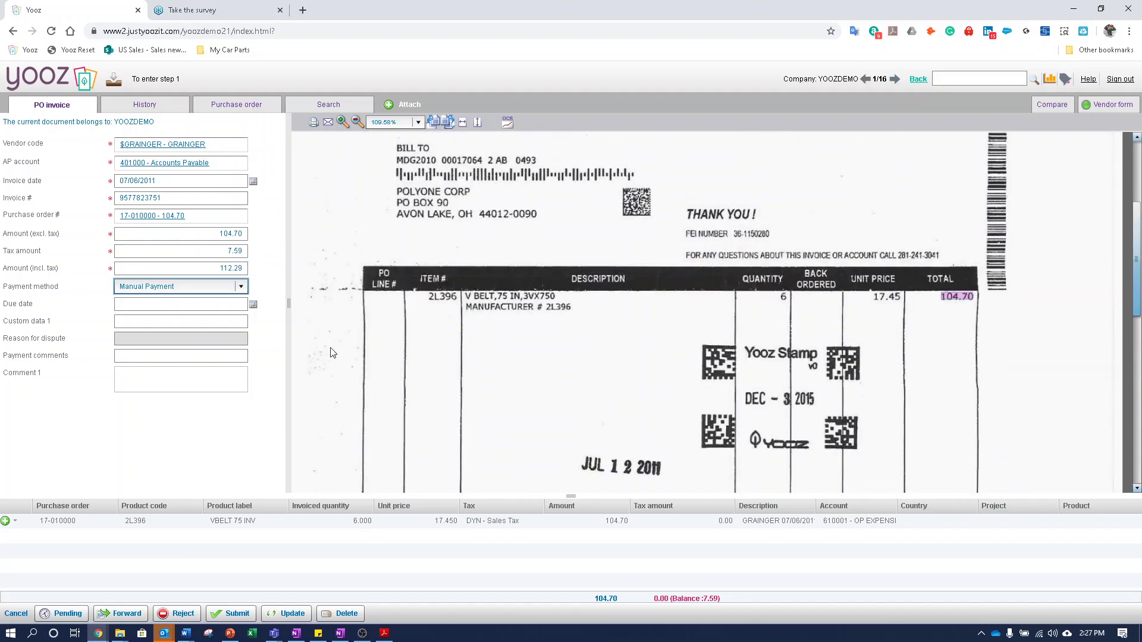
- Fill Comment 1 with the scanned invoice's printed line about whom to call with questions on the invoice or account
click(136, 369)
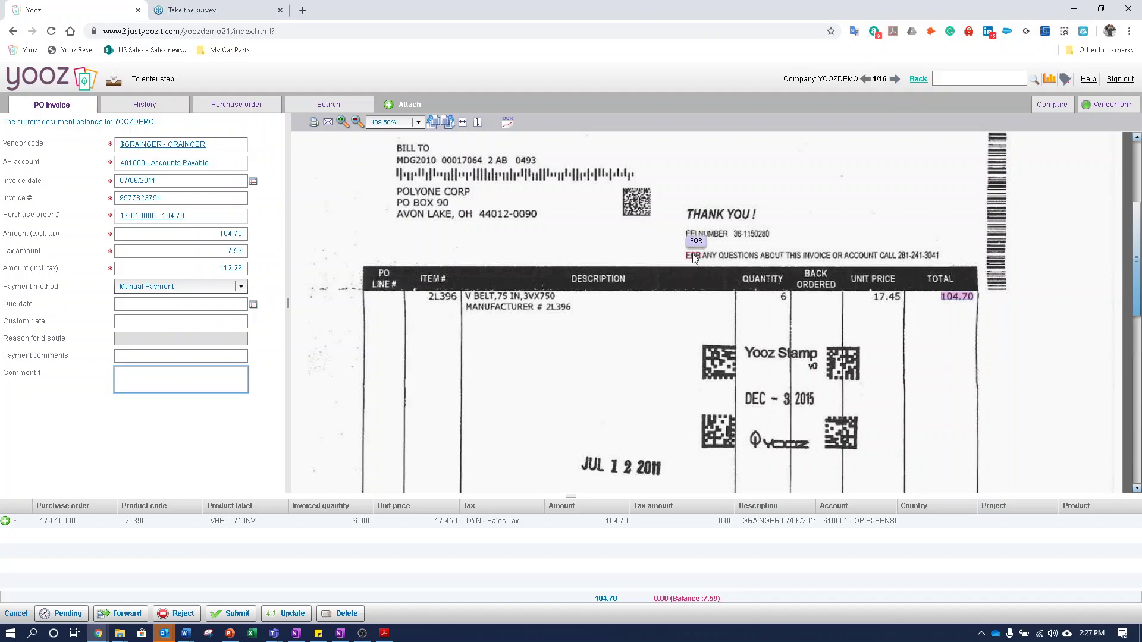
drag(683, 245, 932, 264)
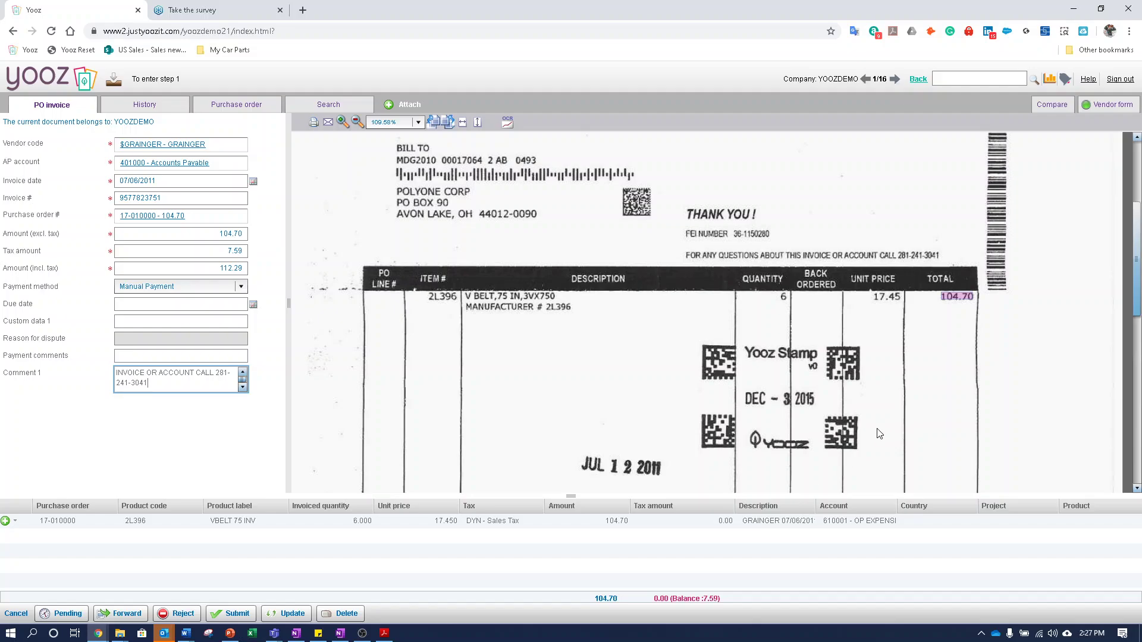
scroll(885, 436, down, 3)
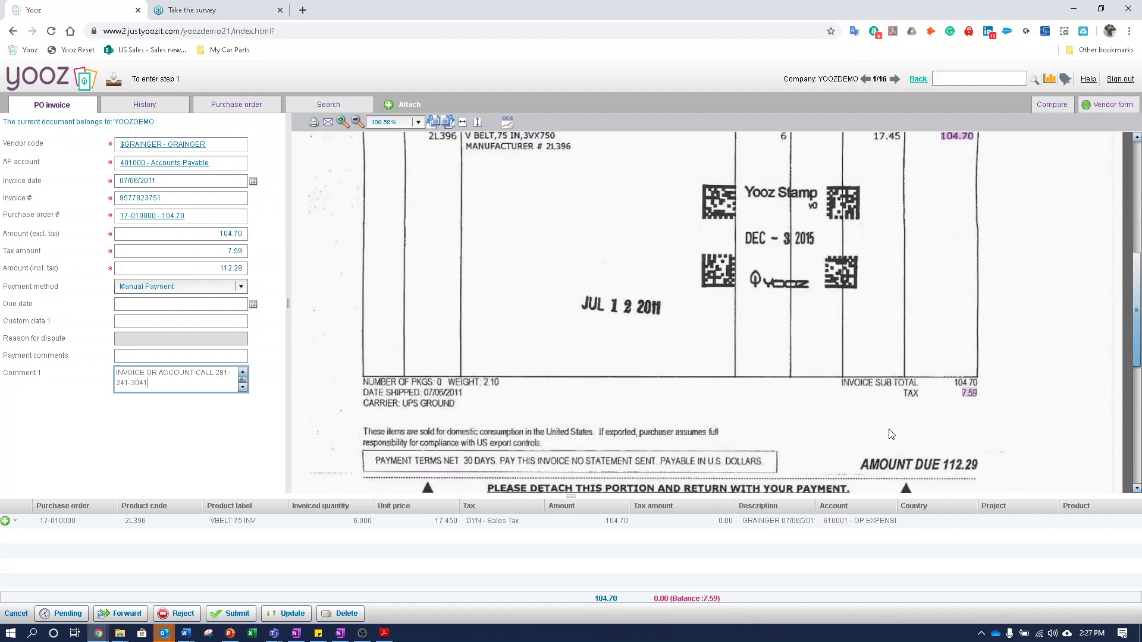
- Capture 7.59 from the scan as the GRAINGER invoice line's tax amount and submit the document to the default buyer recipient
click(712, 521)
click(968, 396)
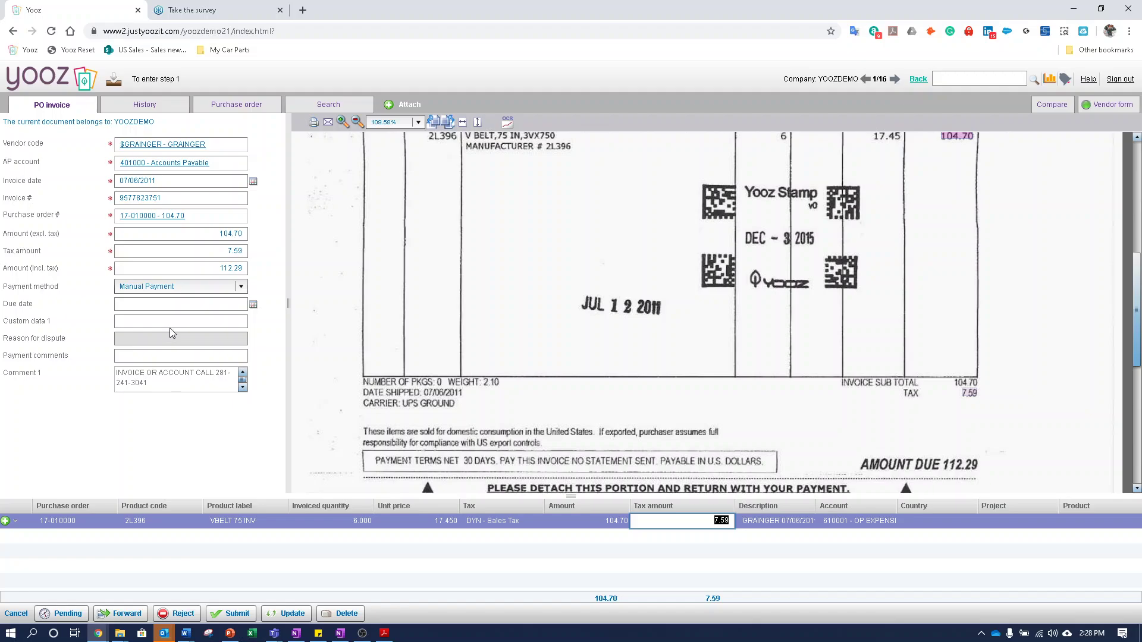
click(236, 614)
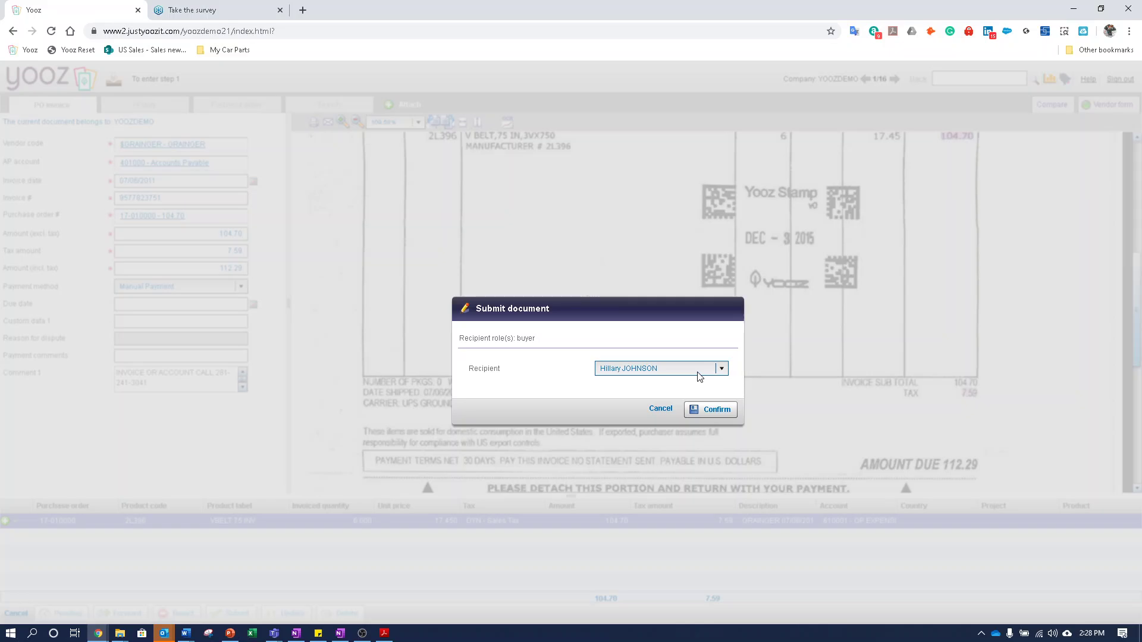
click(722, 370)
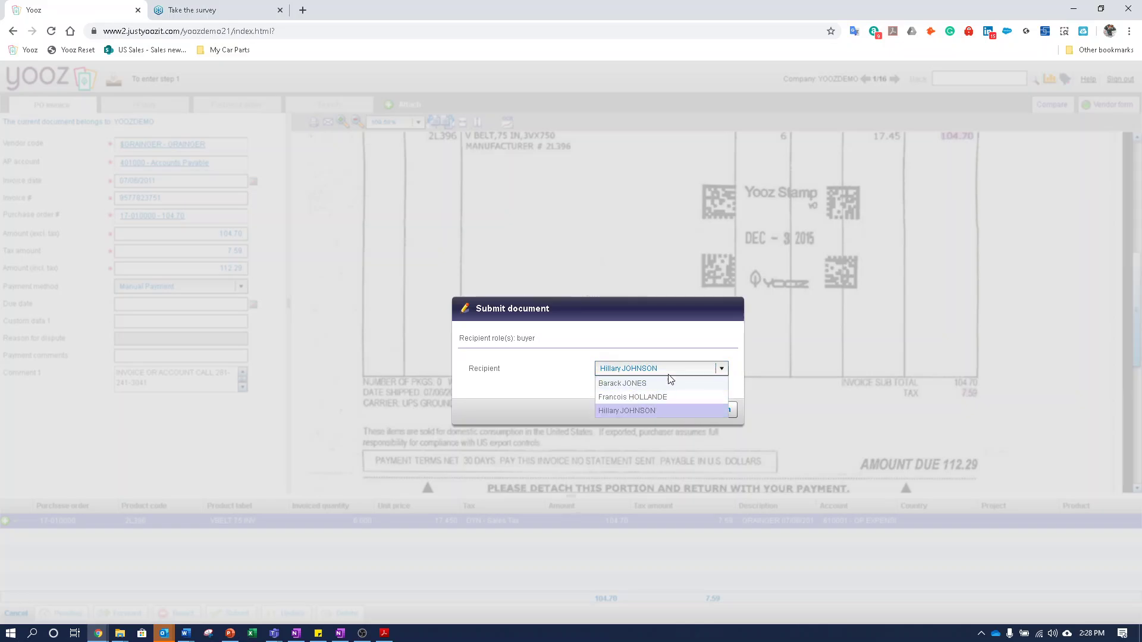
click(723, 370)
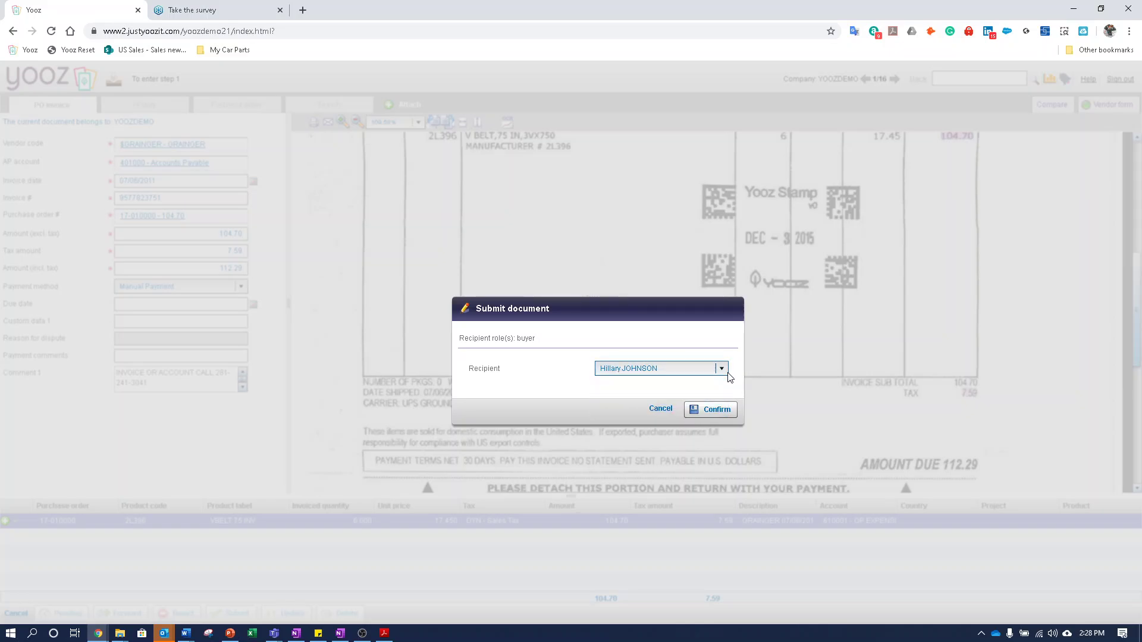
click(712, 410)
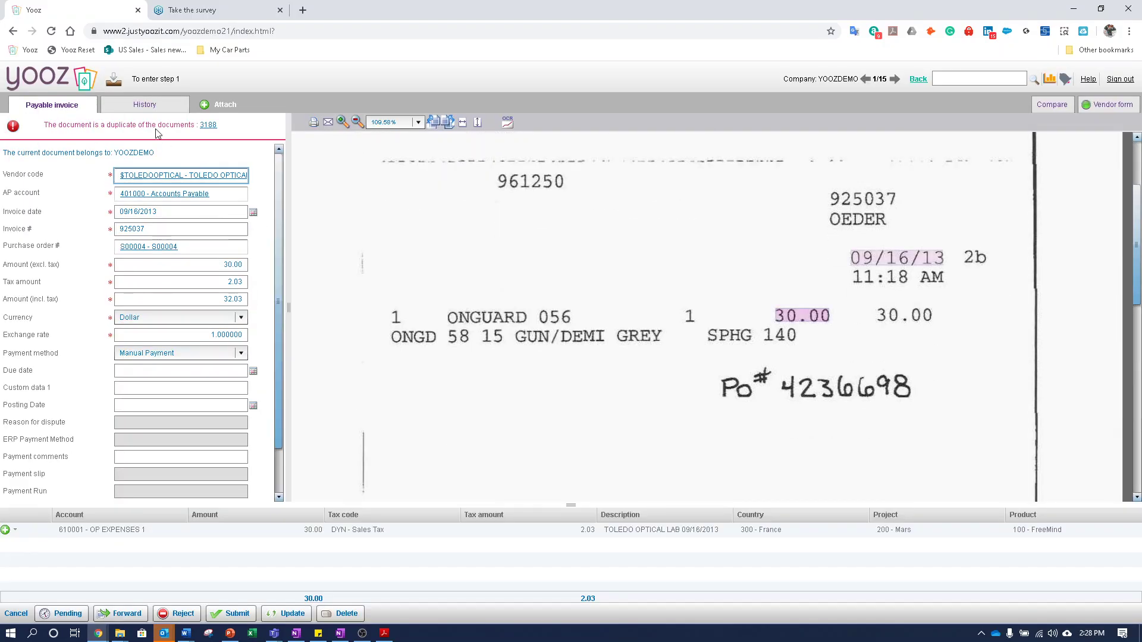
- Open the linked duplicate of the TOLEDO OPTICAL invoice, compare its scan with the current document, and return to the invoice
scroll(339, 169, up, 1)
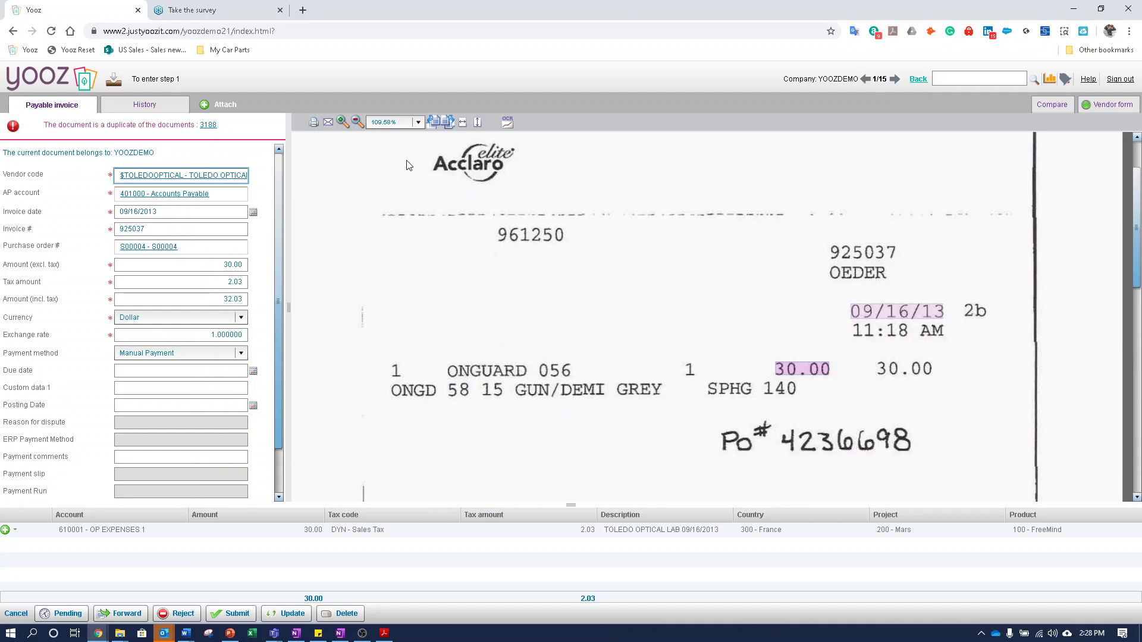
click(210, 127)
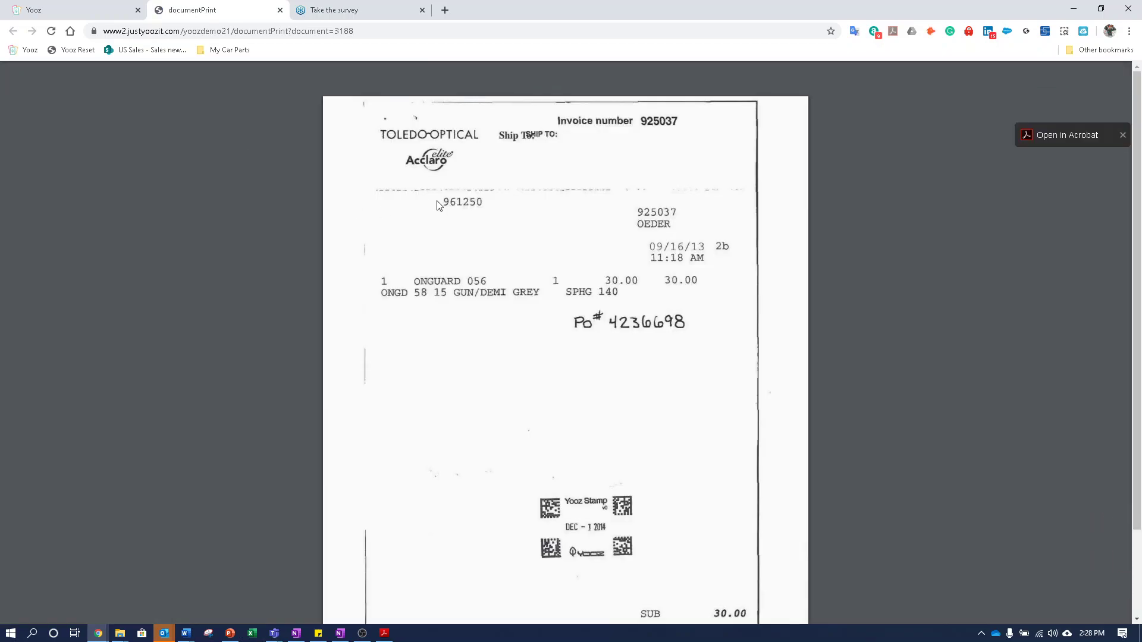
scroll(538, 324, down, 2)
scroll(537, 339, up, 1)
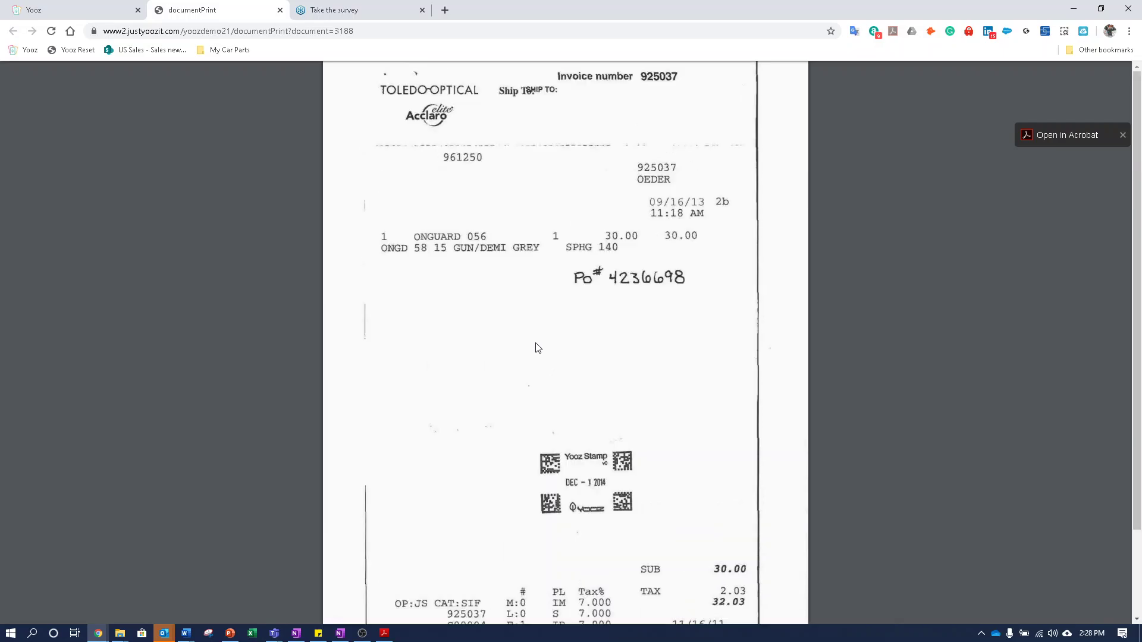
scroll(538, 348, up, 1)
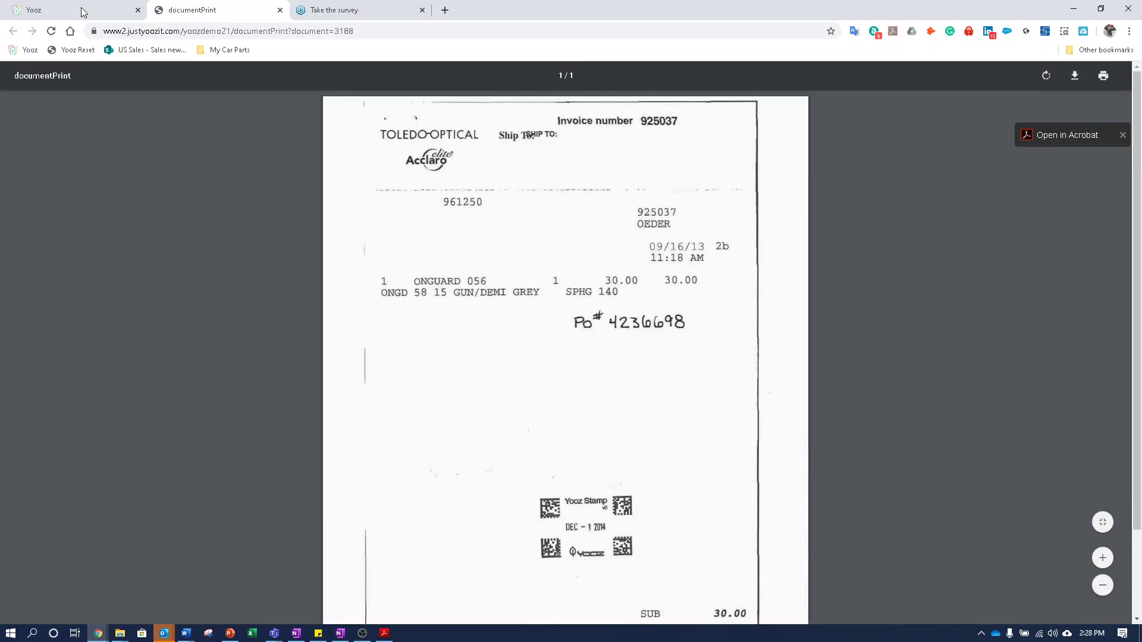
click(65, 10)
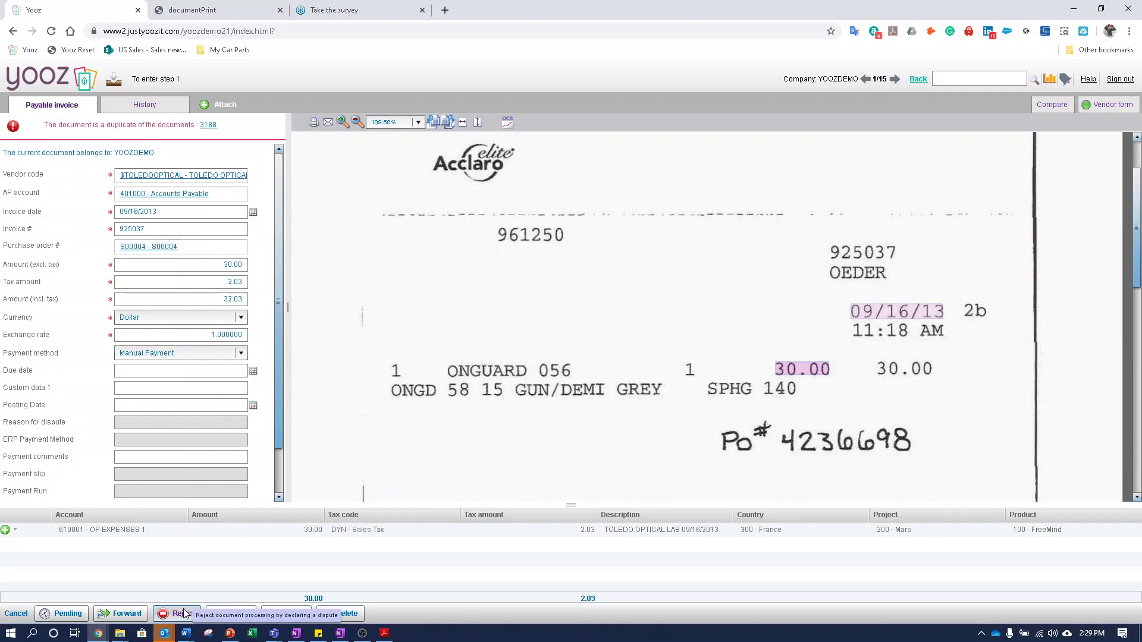
- Review the prefilled e-mail to TOLEDO OPTICAL LAB about the payable invoice and close it without sending
click(328, 124)
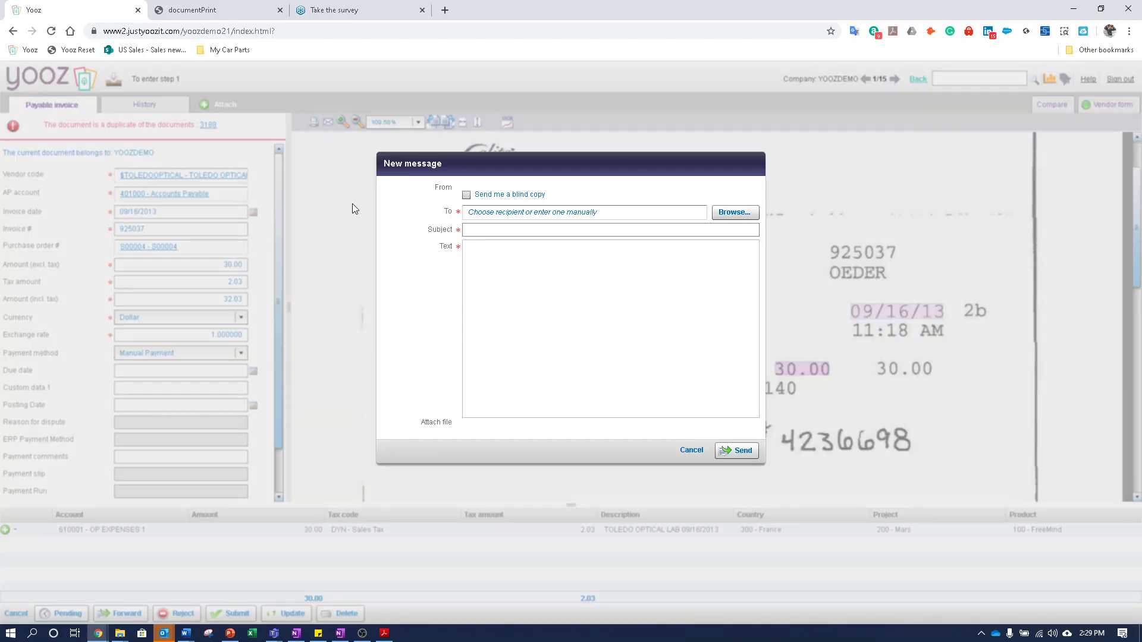
click(507, 279)
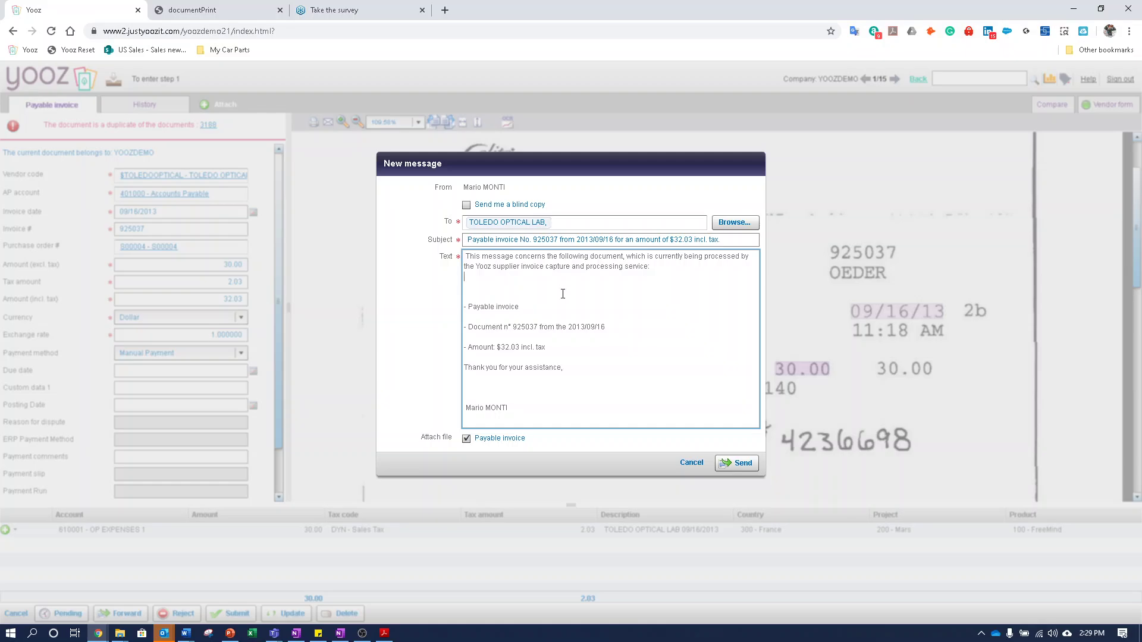
click(691, 463)
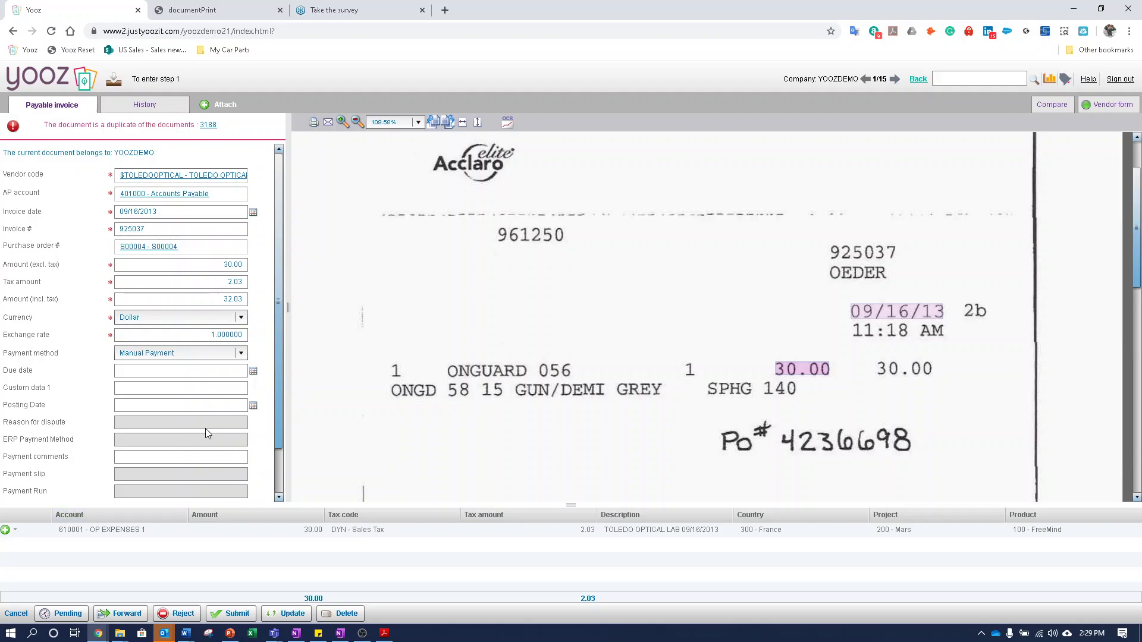
- Reject the TOLEDO OPTICAL invoice as disputed with the reason "Document is not correct" and a note marking it as a duplicate
click(179, 615)
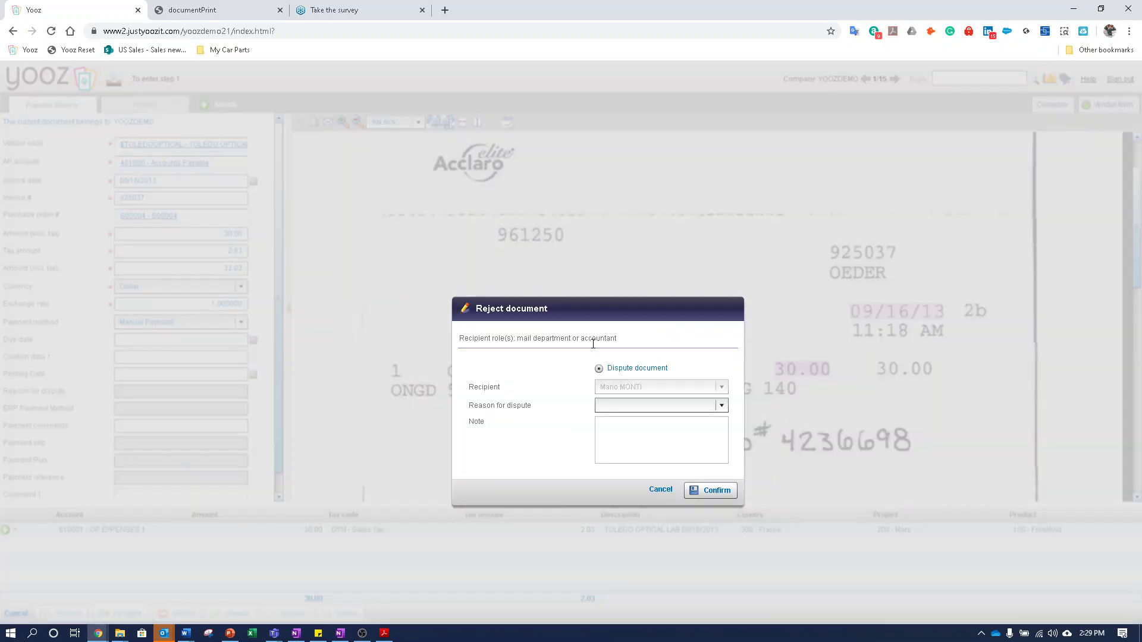
click(625, 404)
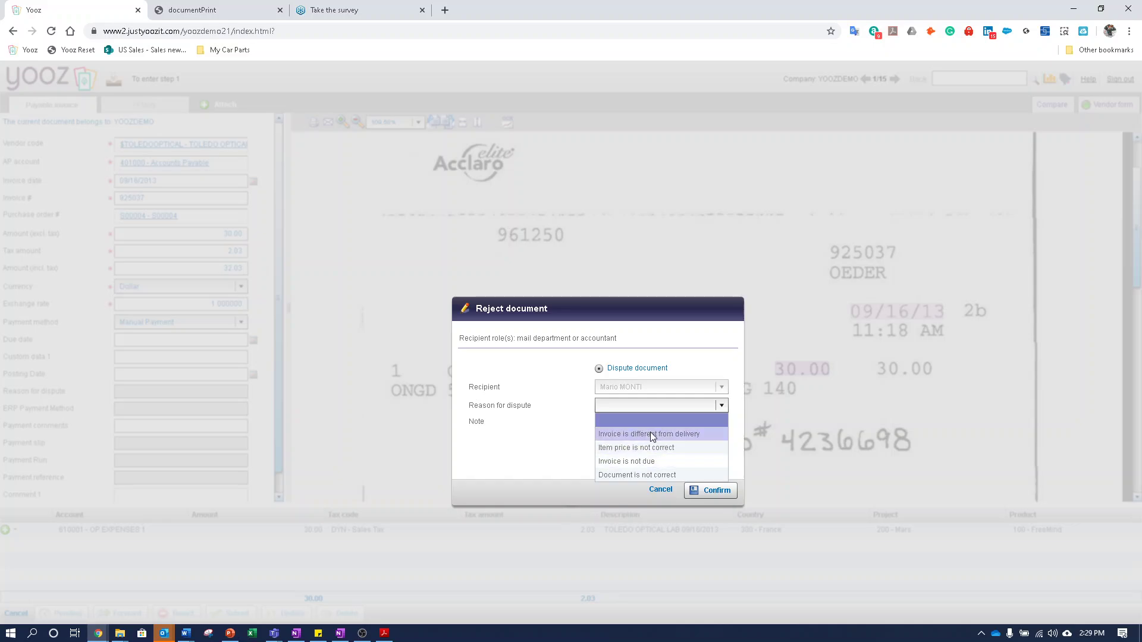
click(638, 476)
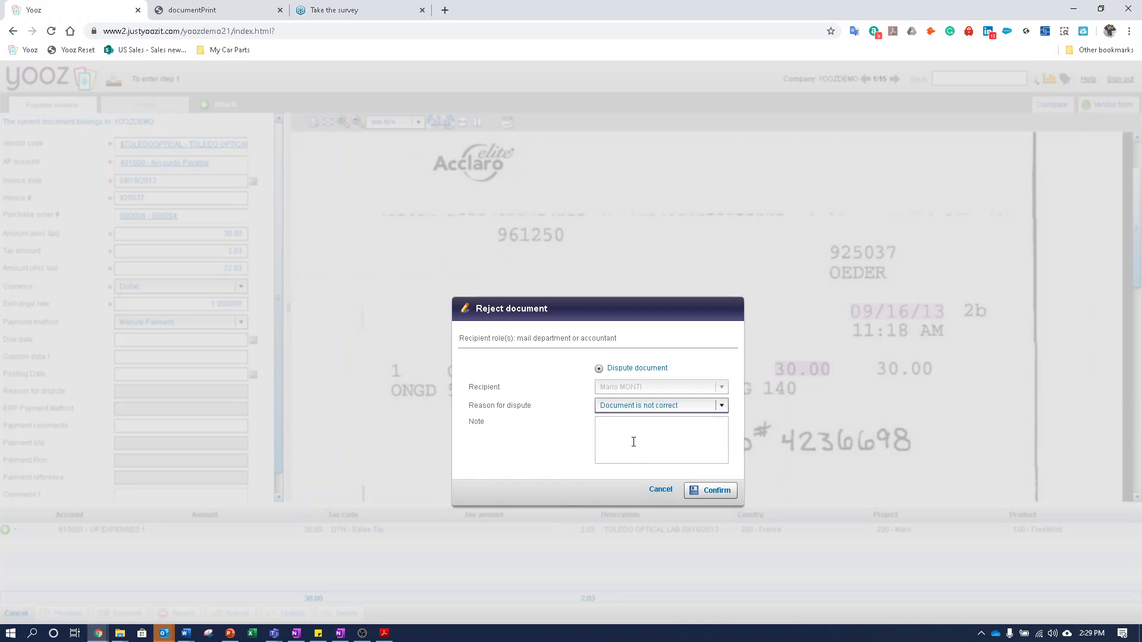
click(633, 436)
text(duplice)
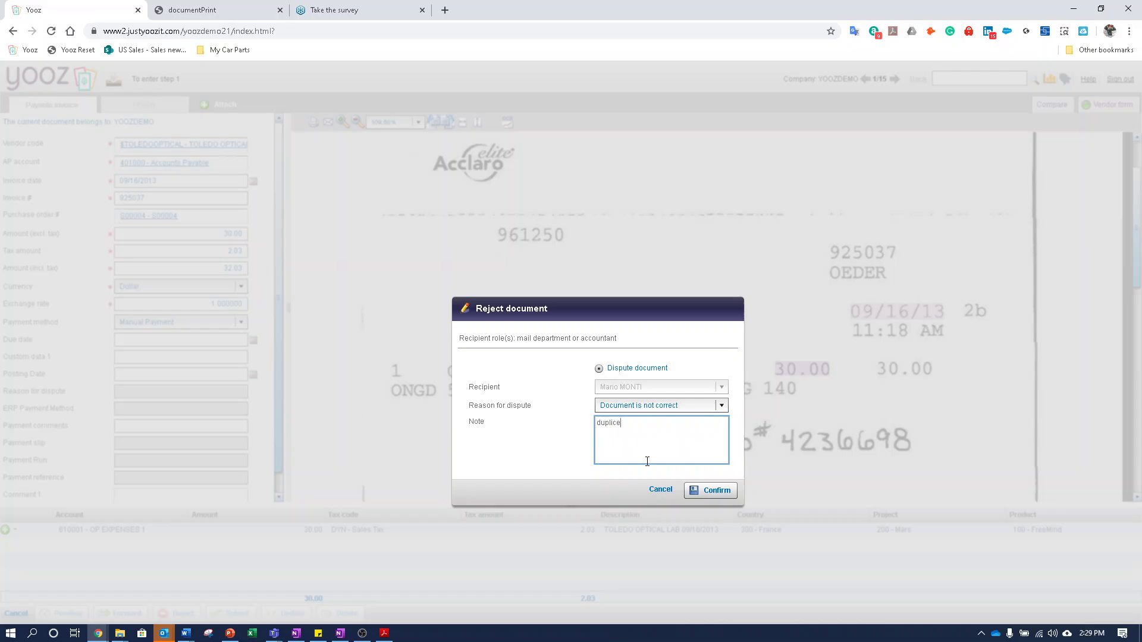
key(ctrl+a)
text(d)
click(716, 490)
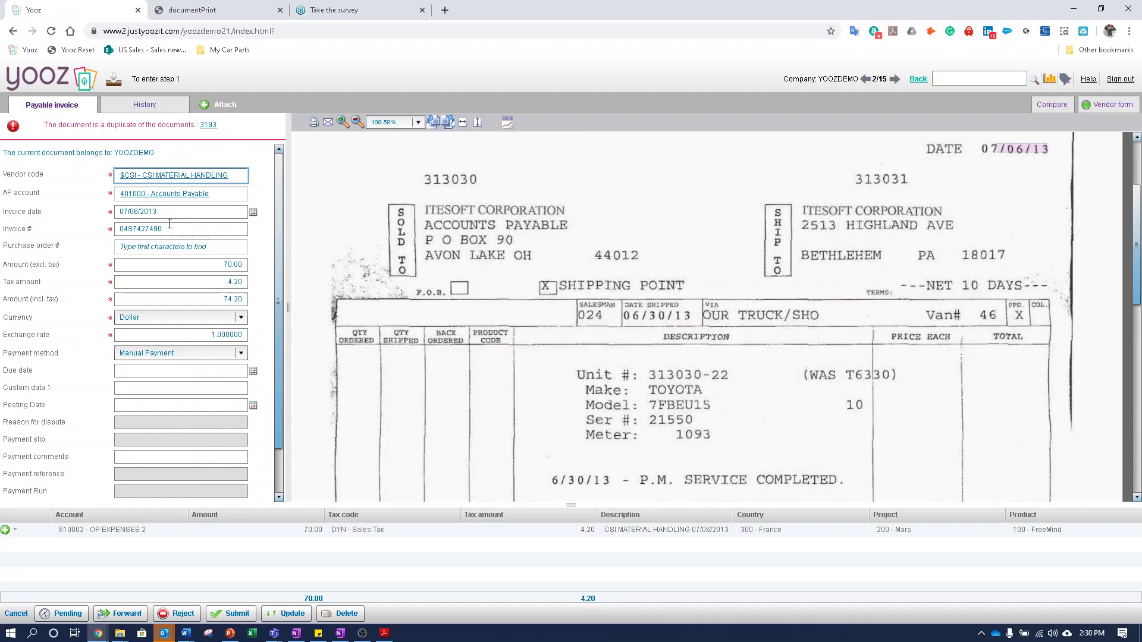
- Check the CSI MATERIAL HANDLING invoice's date, number and amounts against the scan, and look at its currency options
click(205, 216)
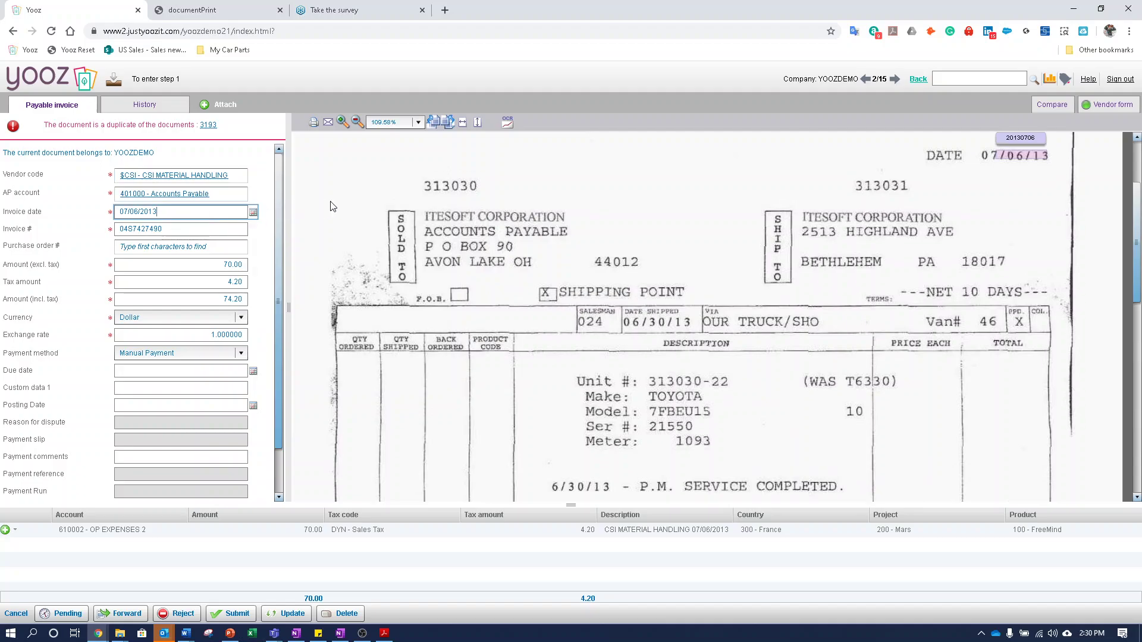
click(207, 230)
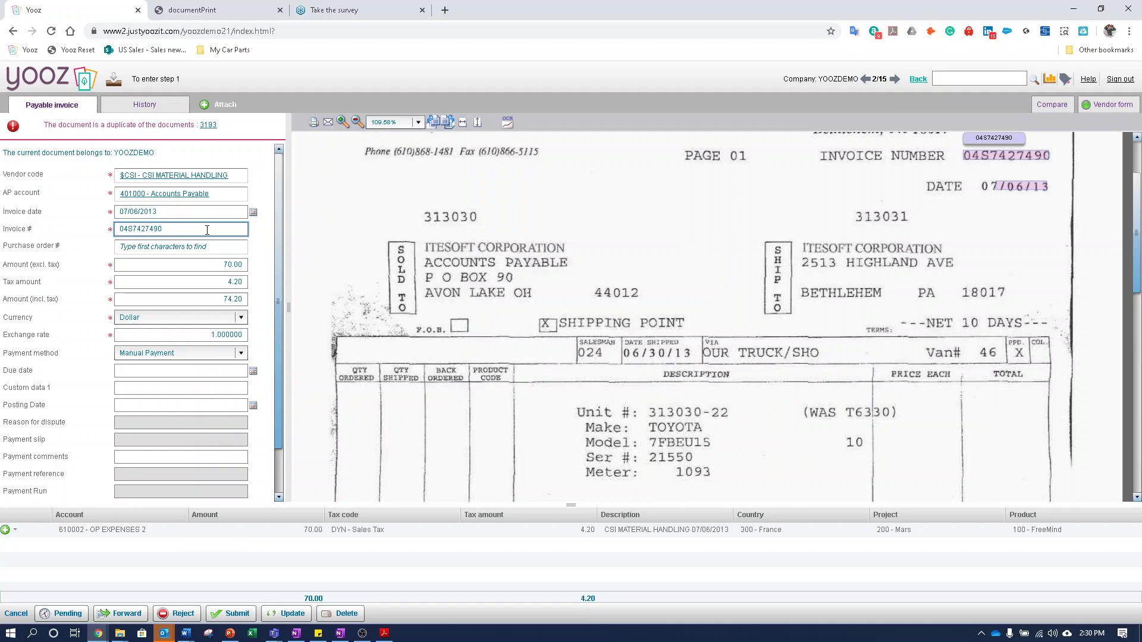
key(Tab)
key(Tab)
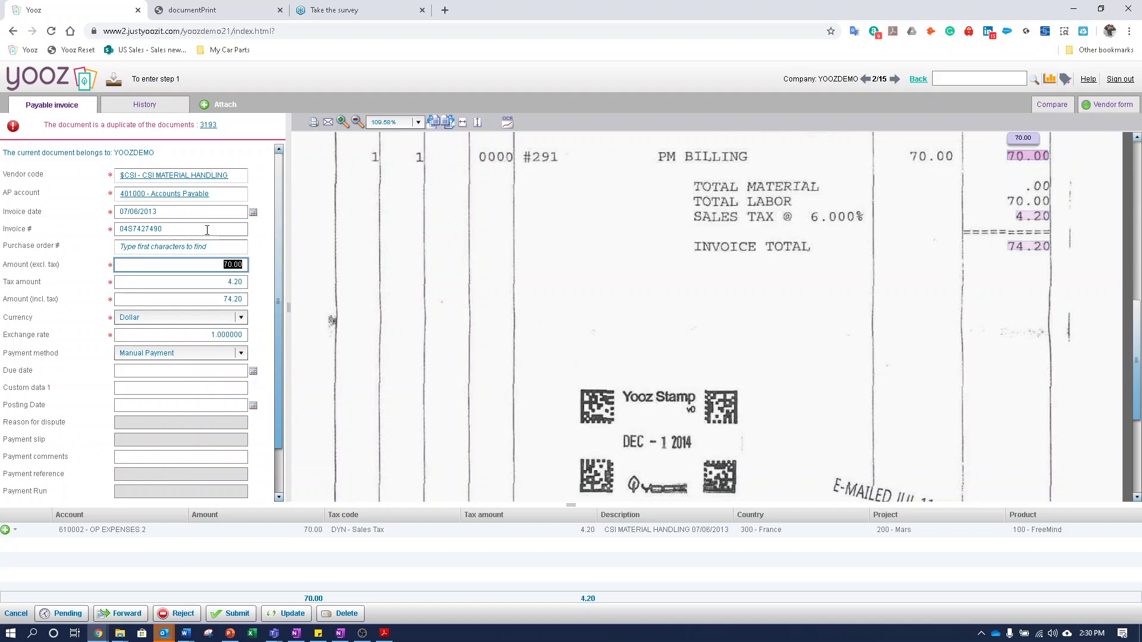
key(Tab)
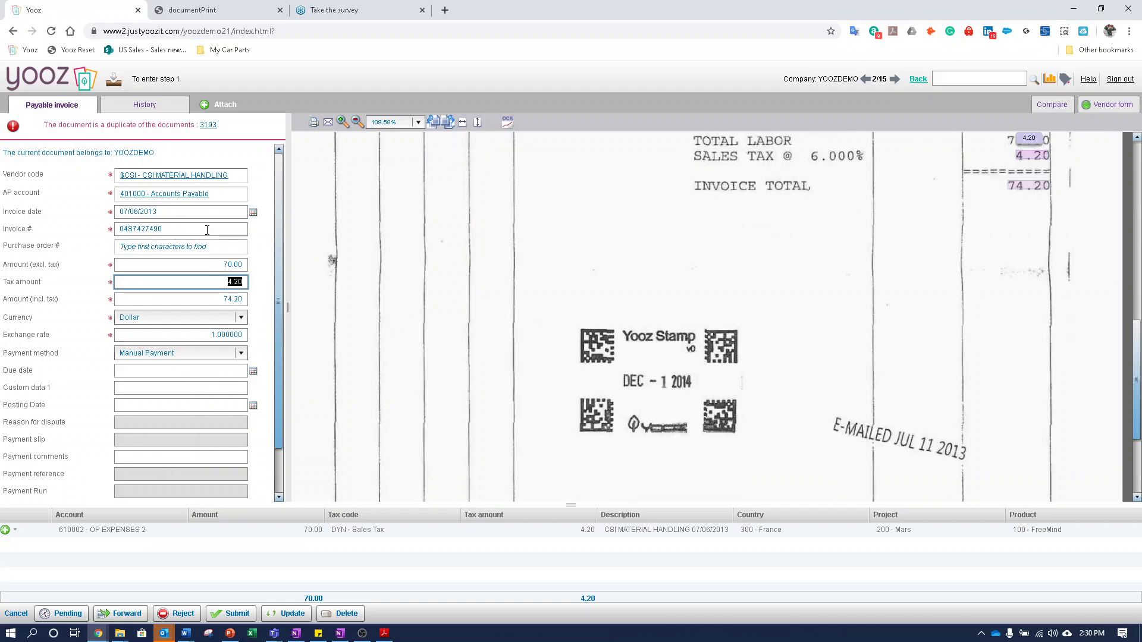
key(Tab)
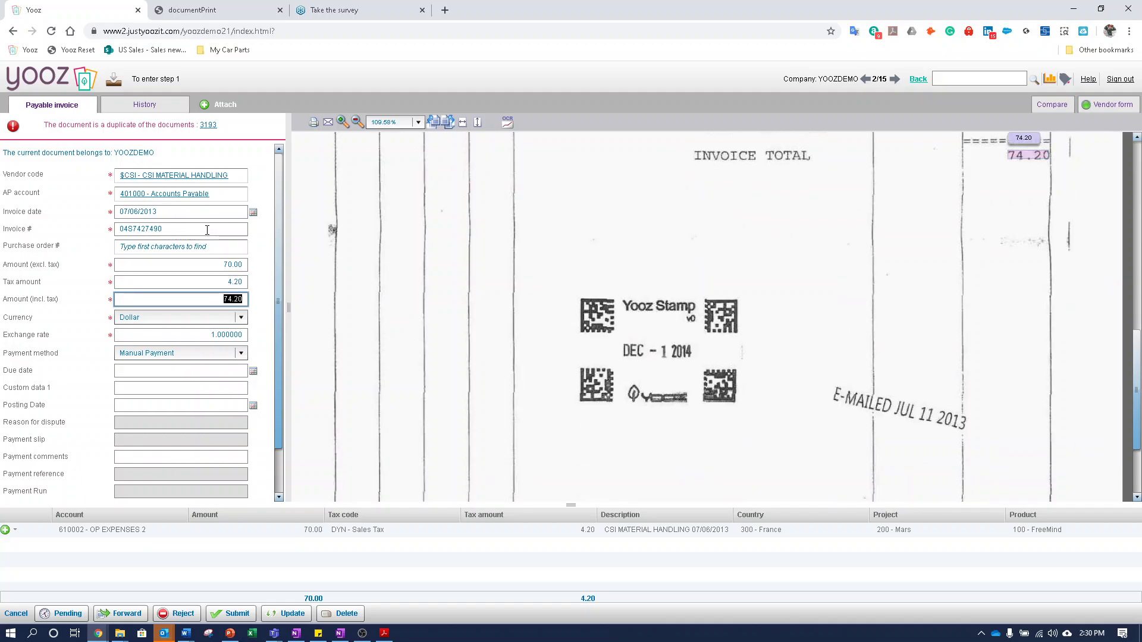
click(242, 318)
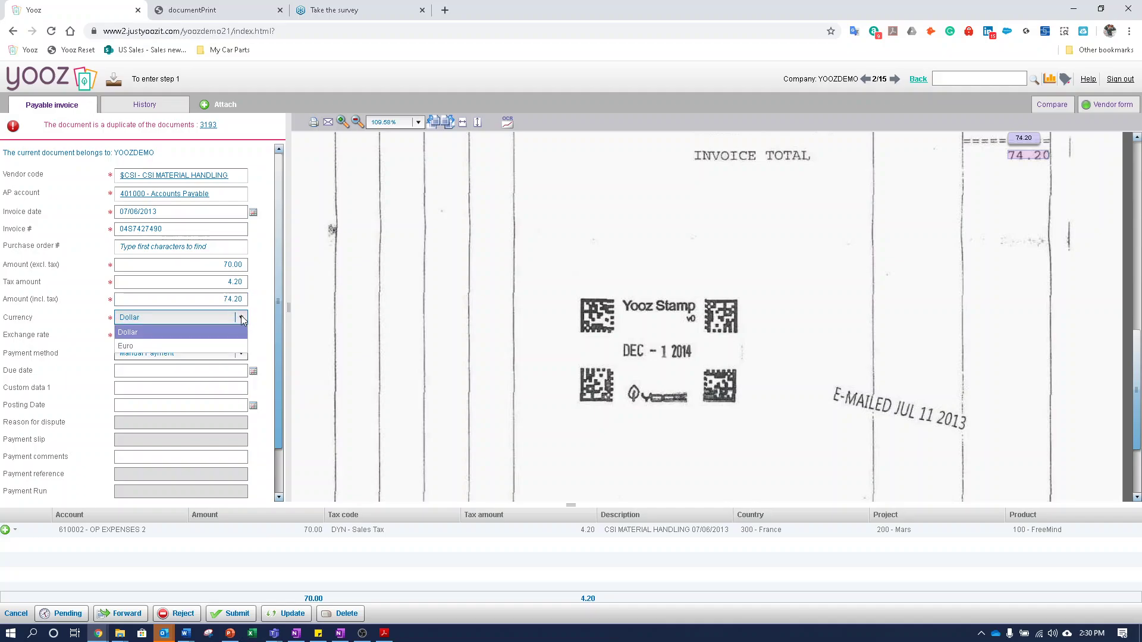
click(242, 319)
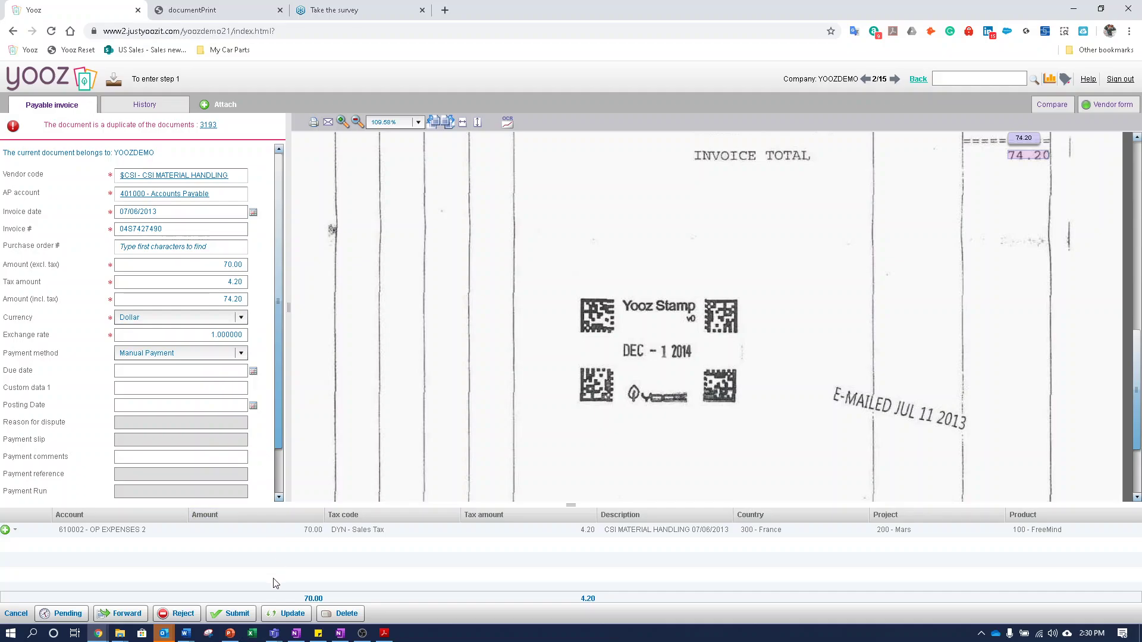
- Examine the CSI MATERIAL HANDLING invoice's expense line coding and return to the home page without saving changes
click(392, 530)
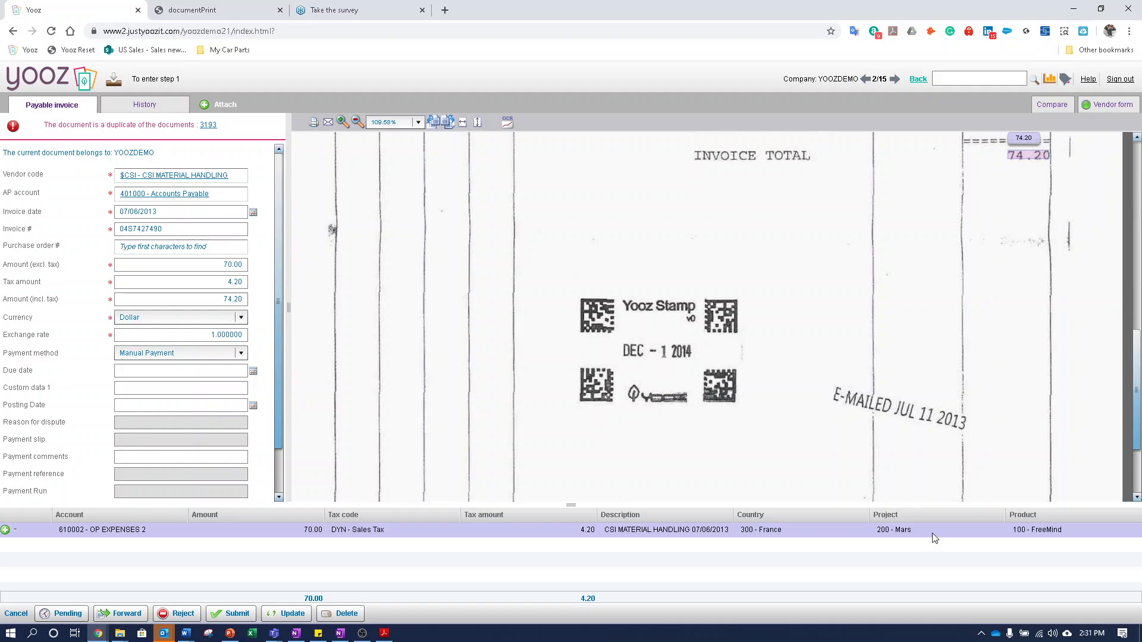
click(254, 613)
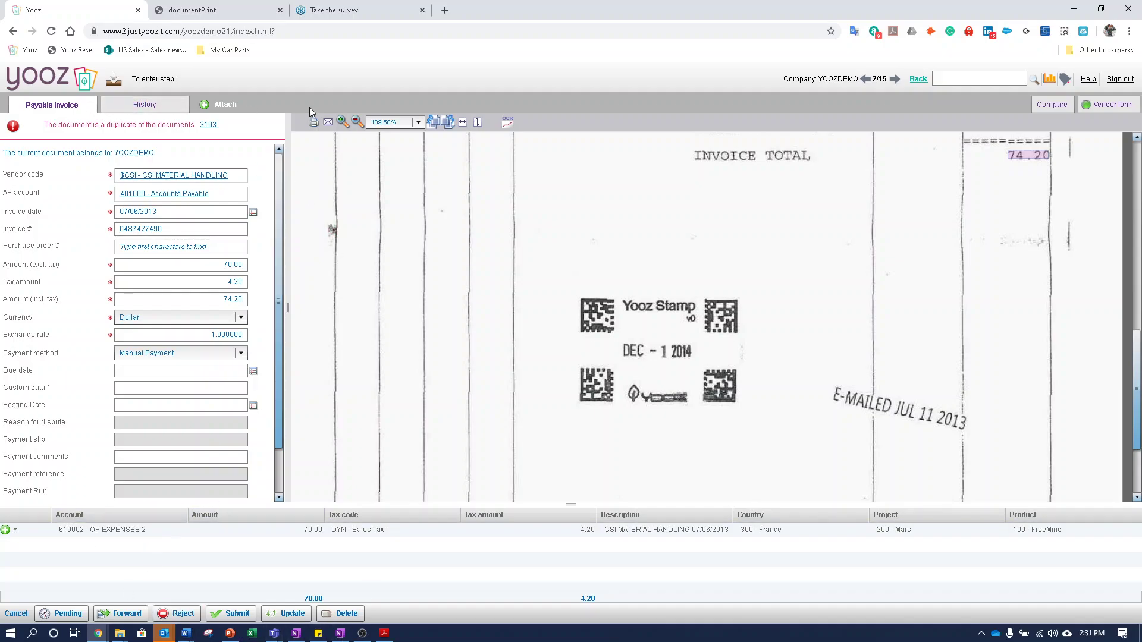
click(916, 81)
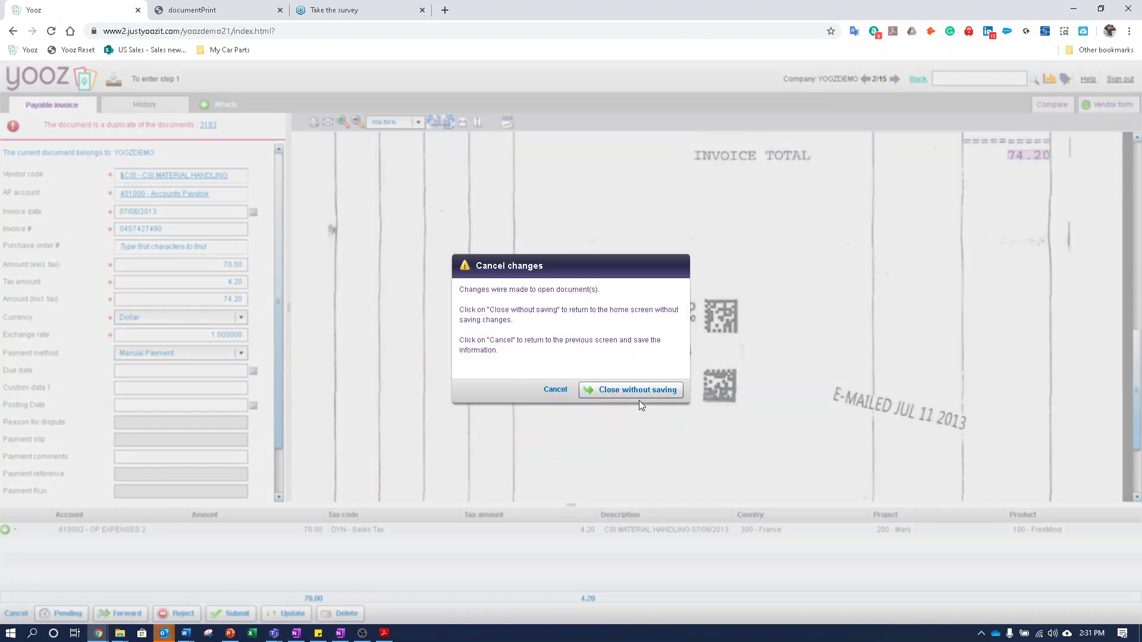
click(623, 390)
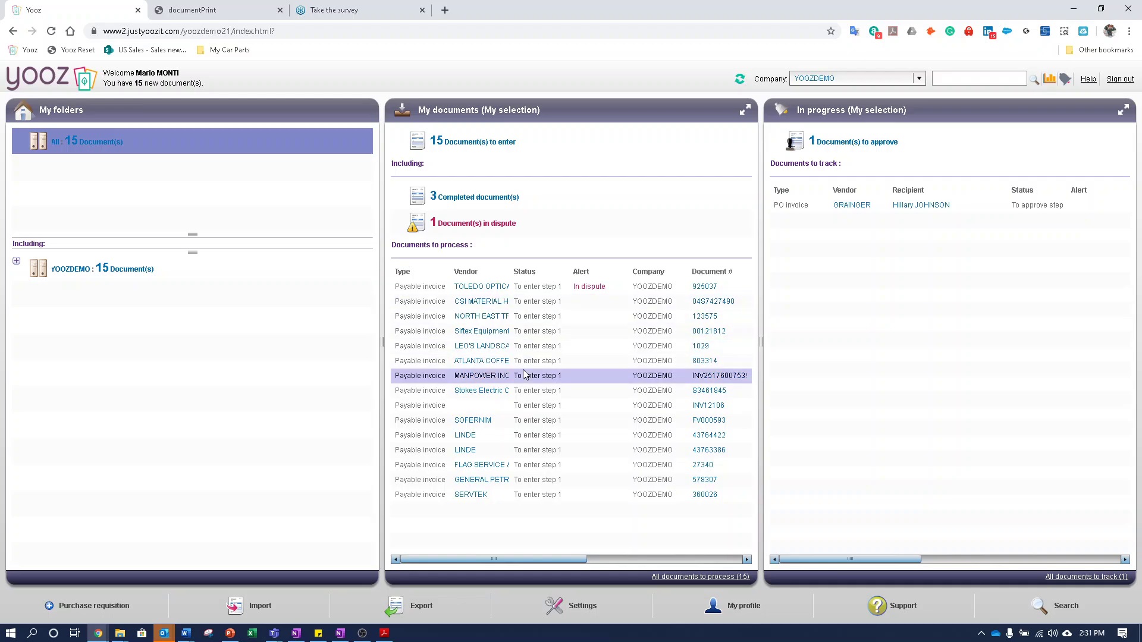
- Open the GENERAL PETROLEUM payable invoice and go through its scanned items and expense line coding
click(554, 480)
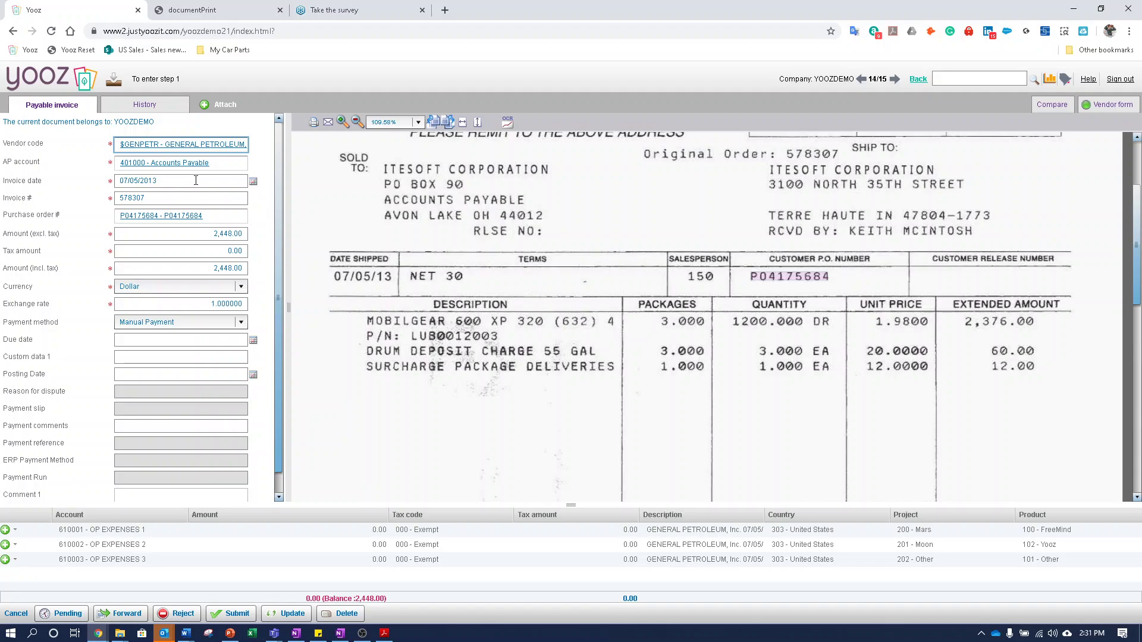
scroll(328, 244, up, 2)
scroll(505, 252, down, 2)
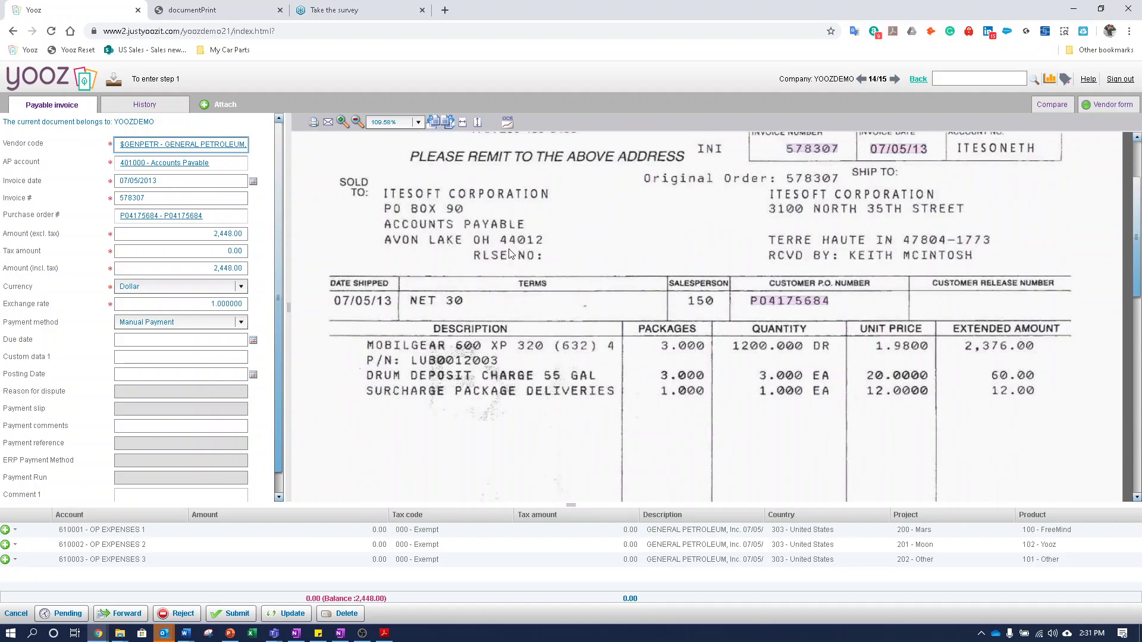
click(189, 536)
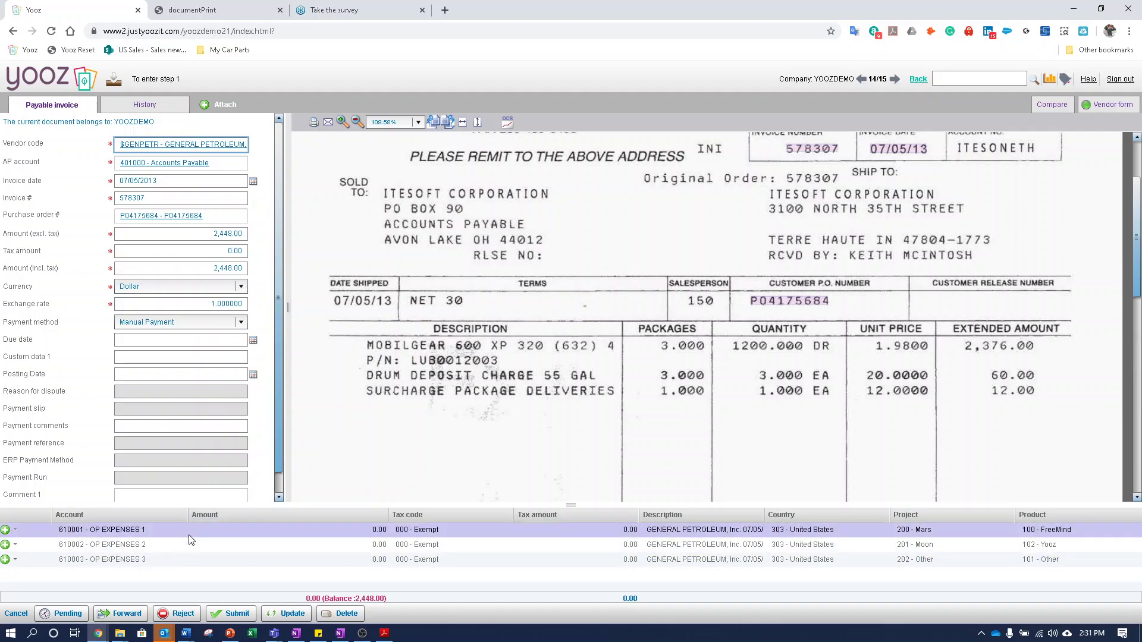
click(187, 545)
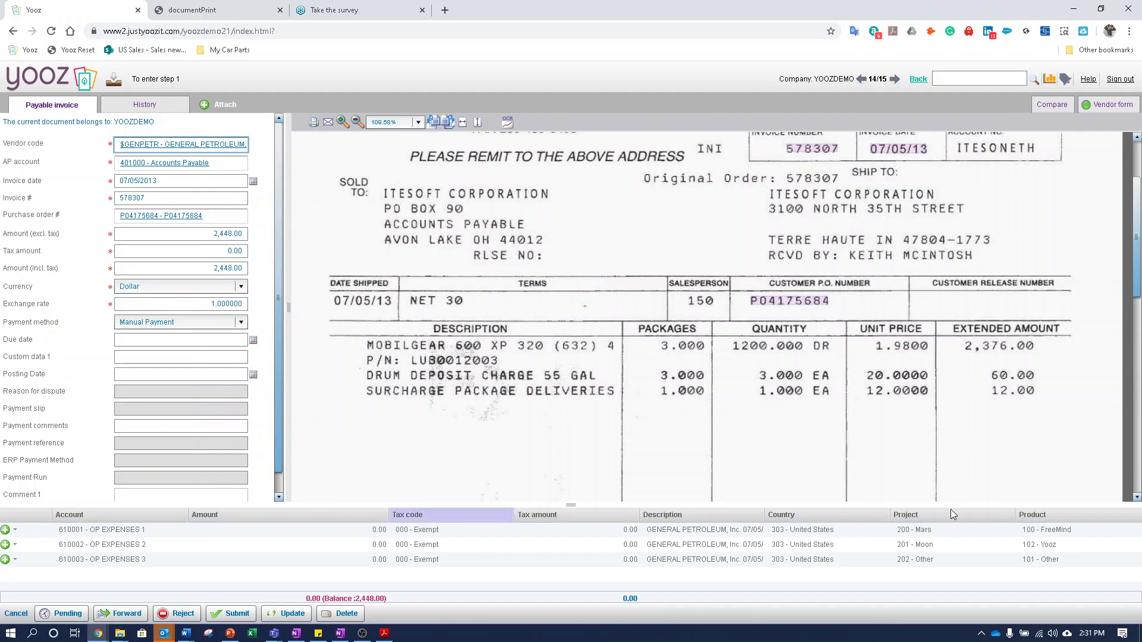
- Capture the scanned total 2,448.00 into the amount of the 610001 - OP EXPENSES 1 line
scroll(773, 386, down, 4)
click(1013, 420)
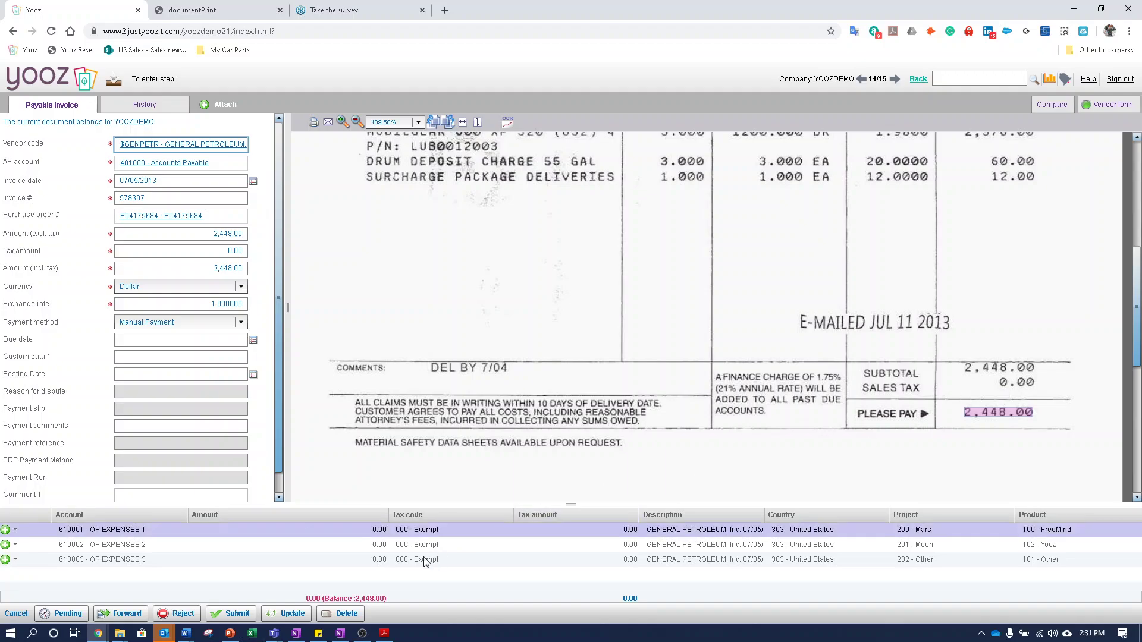
drag(964, 427, 381, 529)
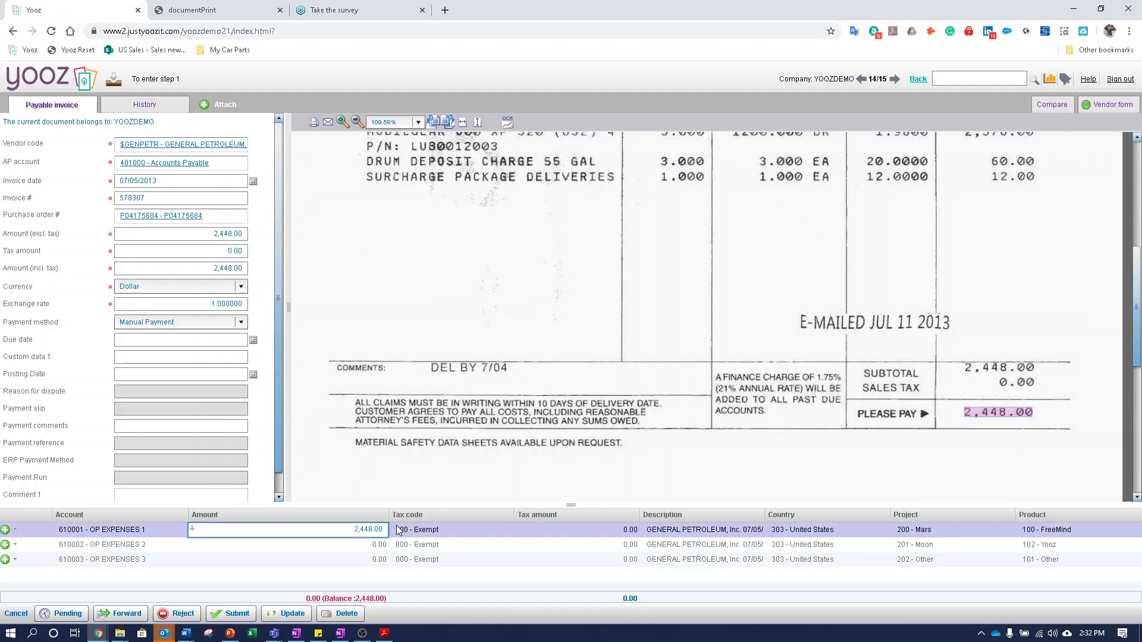
- Divide the 610001 - OP EXPENSES 1 line's amount by 3 and copy the result to all following expense lines
text(/201)
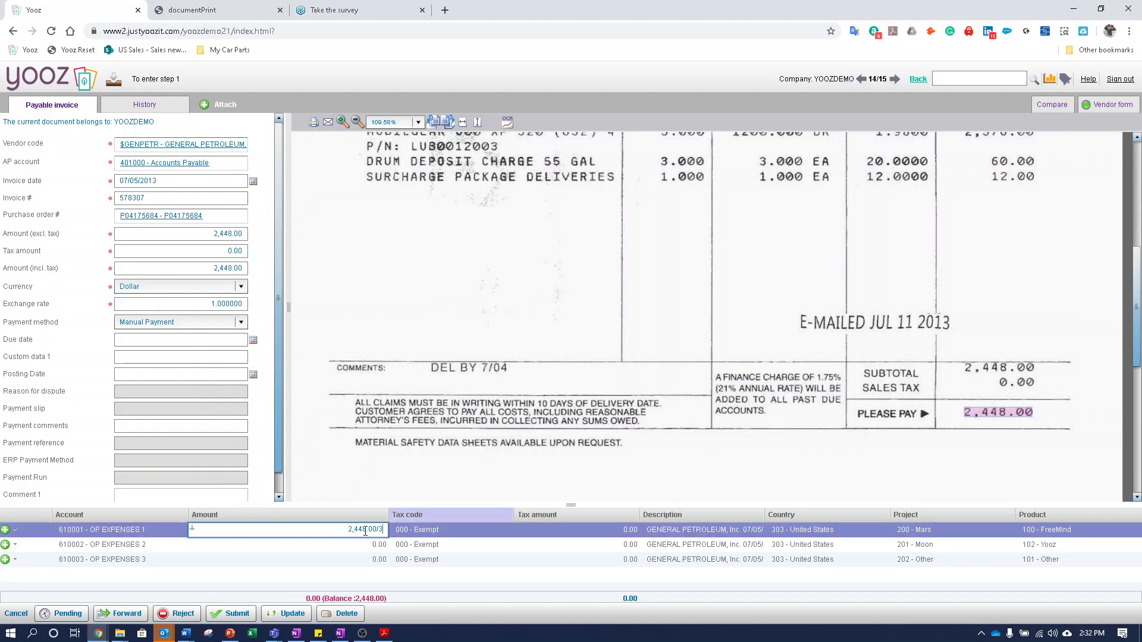
text(3)
click(191, 528)
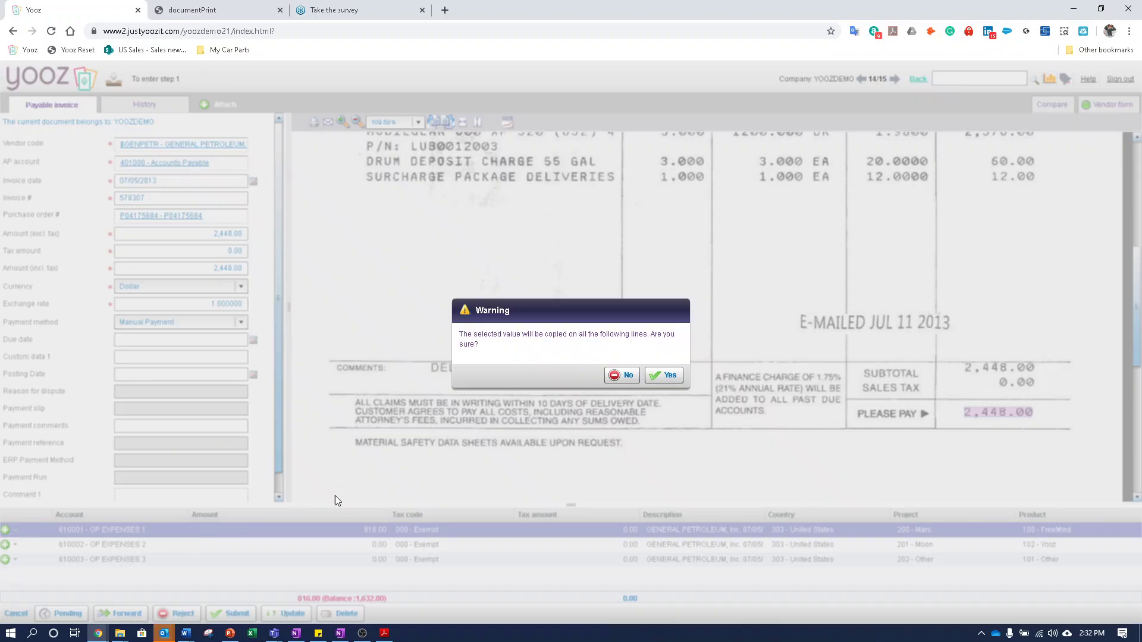
click(660, 375)
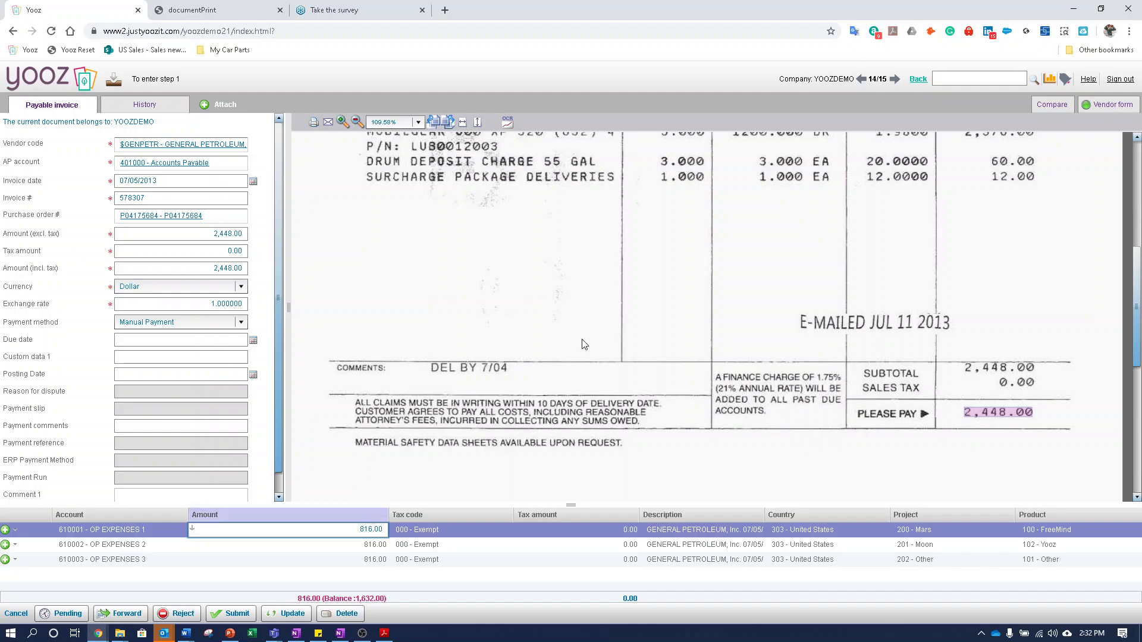
- Capture the scanned item amounts into the three expense lines: 2,376.00 for OP EXPENSES 1, 60.00 for OP EXPENSES 2, 12.00 for OP EXPENSES 3
scroll(708, 299, up, 1)
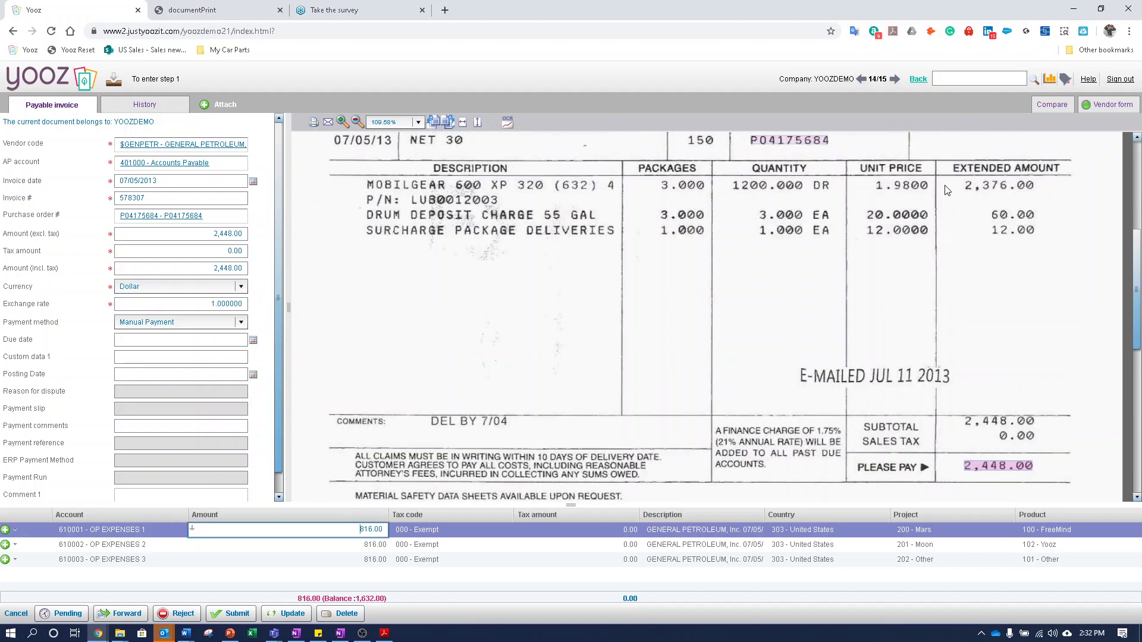
click(973, 189)
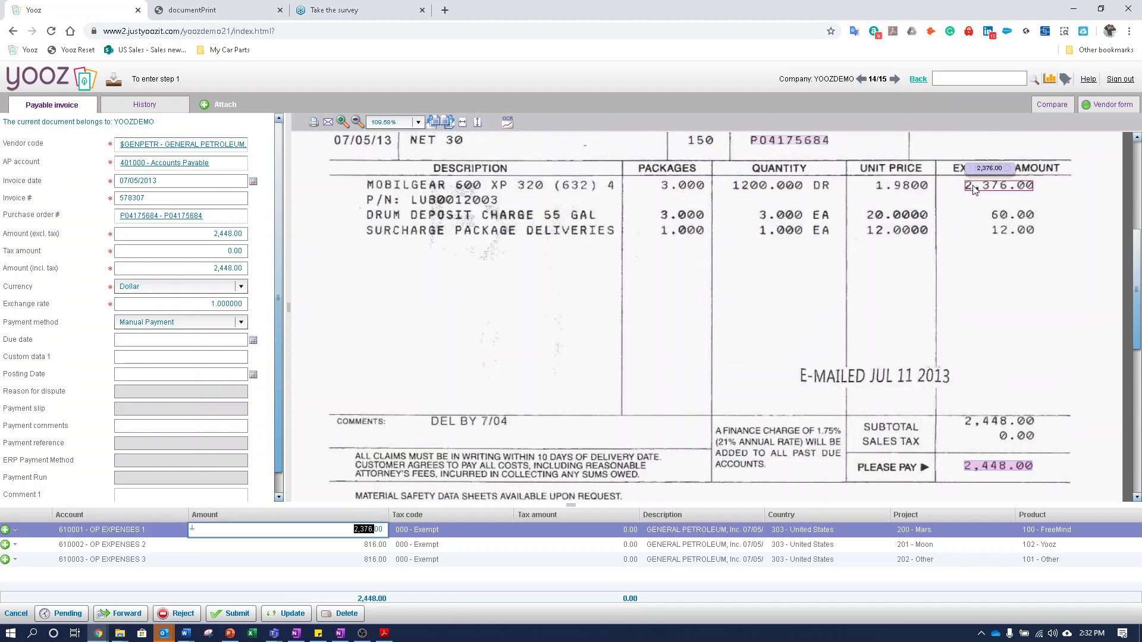
key(Return)
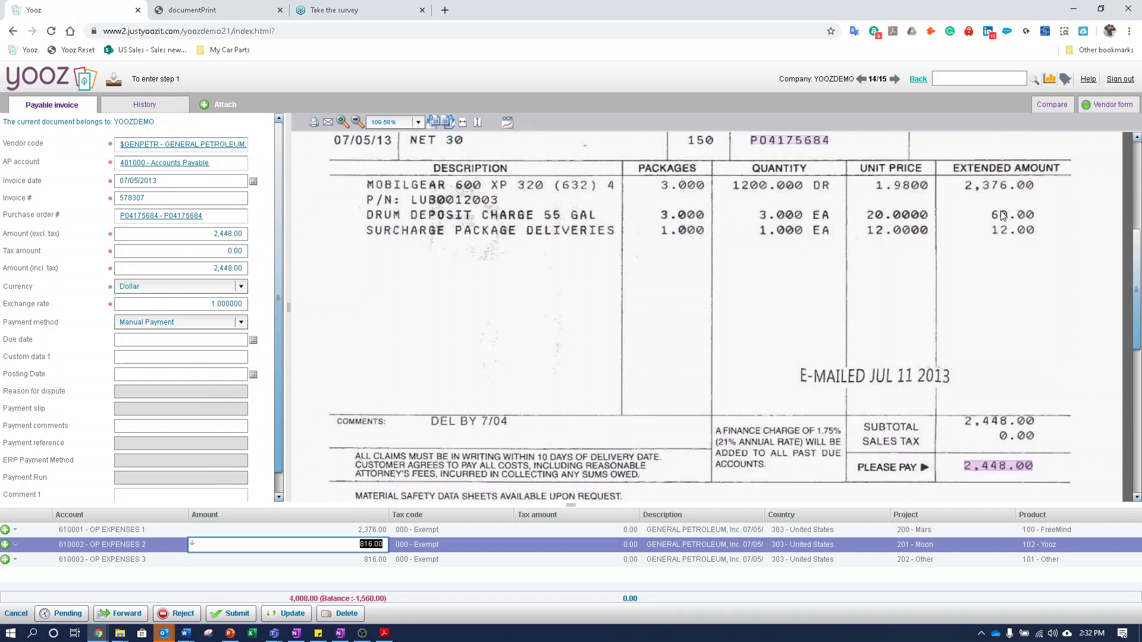
key(Return)
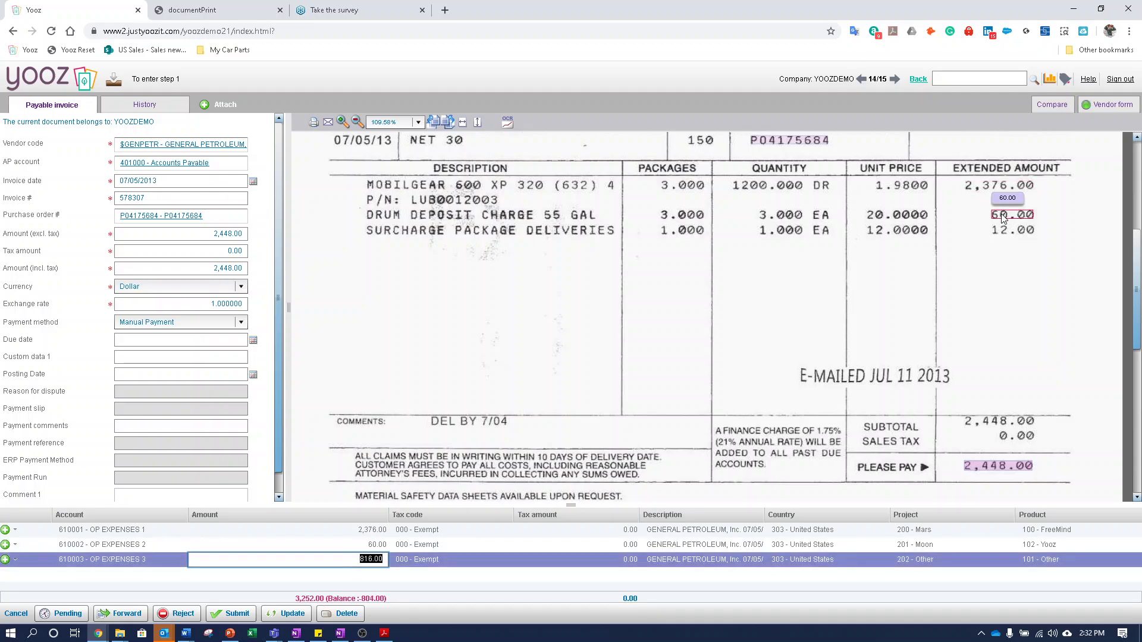
click(1004, 232)
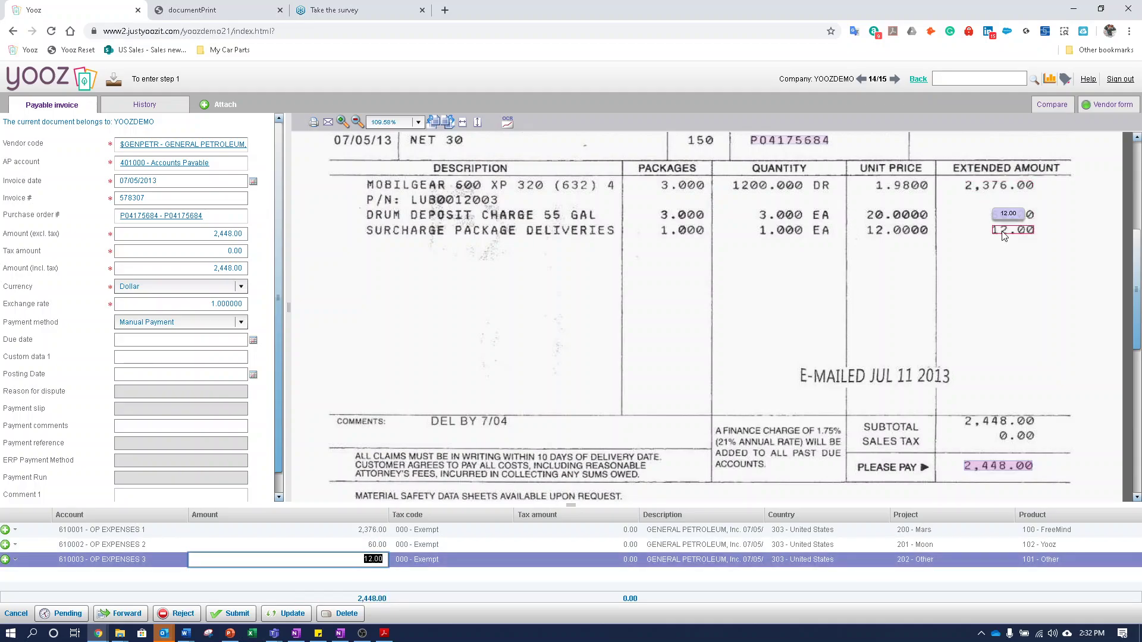
mouse_move(318, 633)
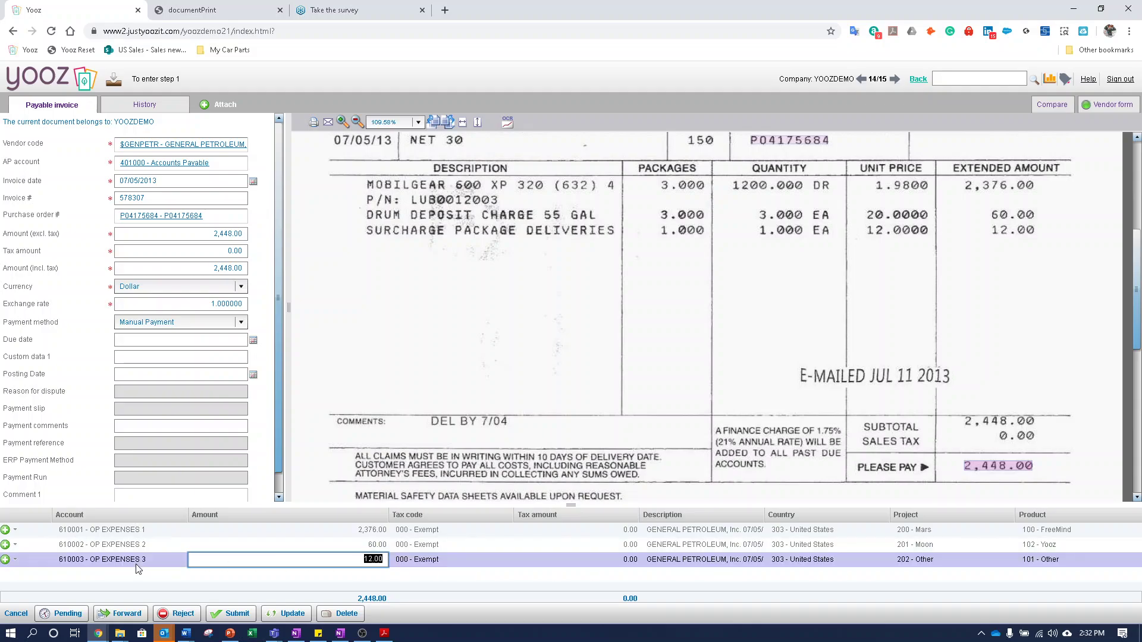
- Browse the accounts starting with 6 for the first line, reselect 610001 - OP EXPENSES 1, and submit the GENERAL PETROLEUM invoice to the buyer
click(11, 530)
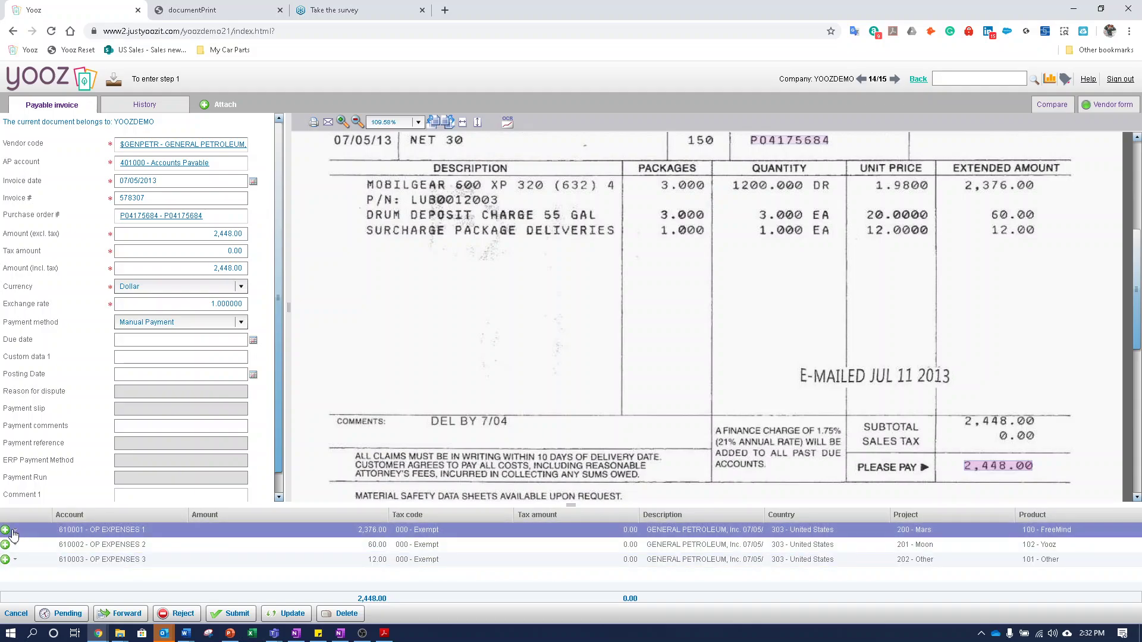
click(94, 536)
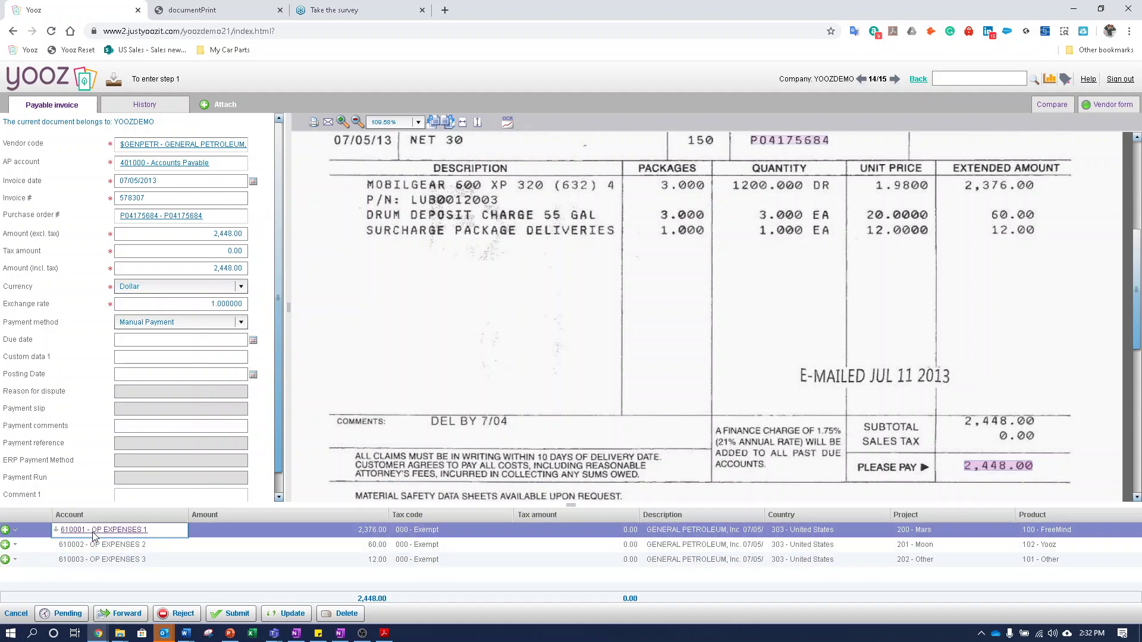
key(ctrl+a)
text(6)
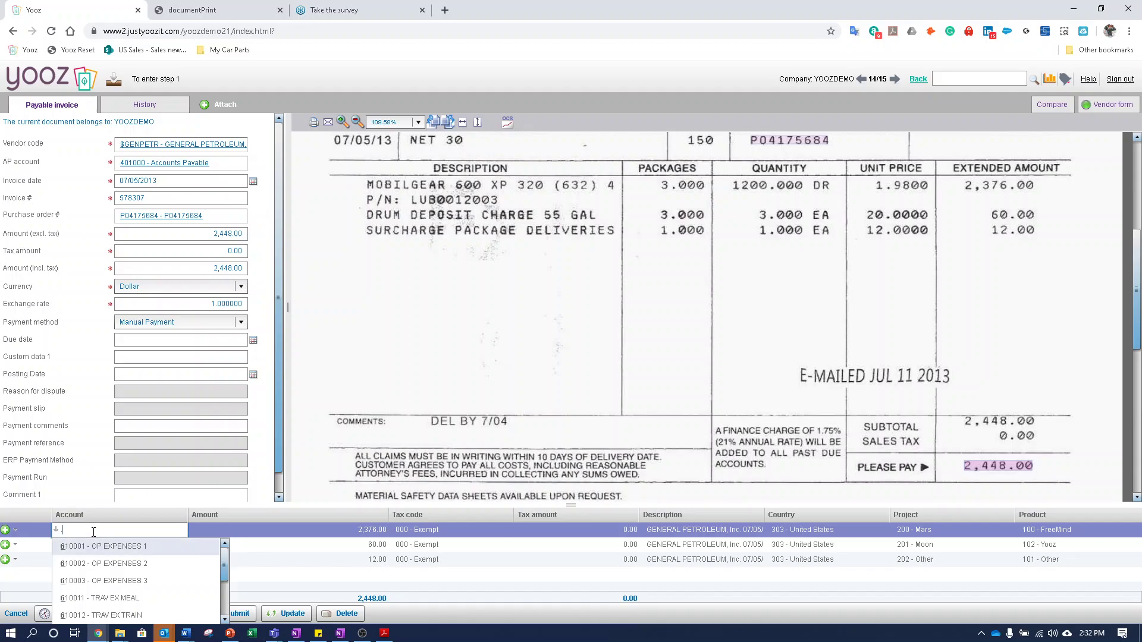
scroll(174, 577, down, 2)
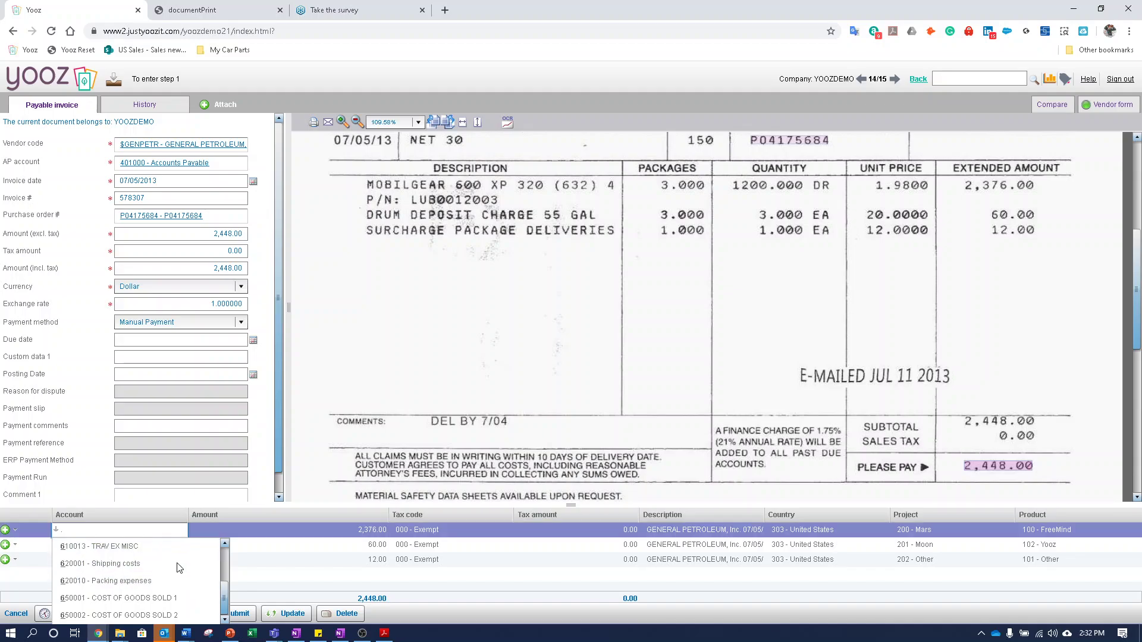
text(1)
click(146, 546)
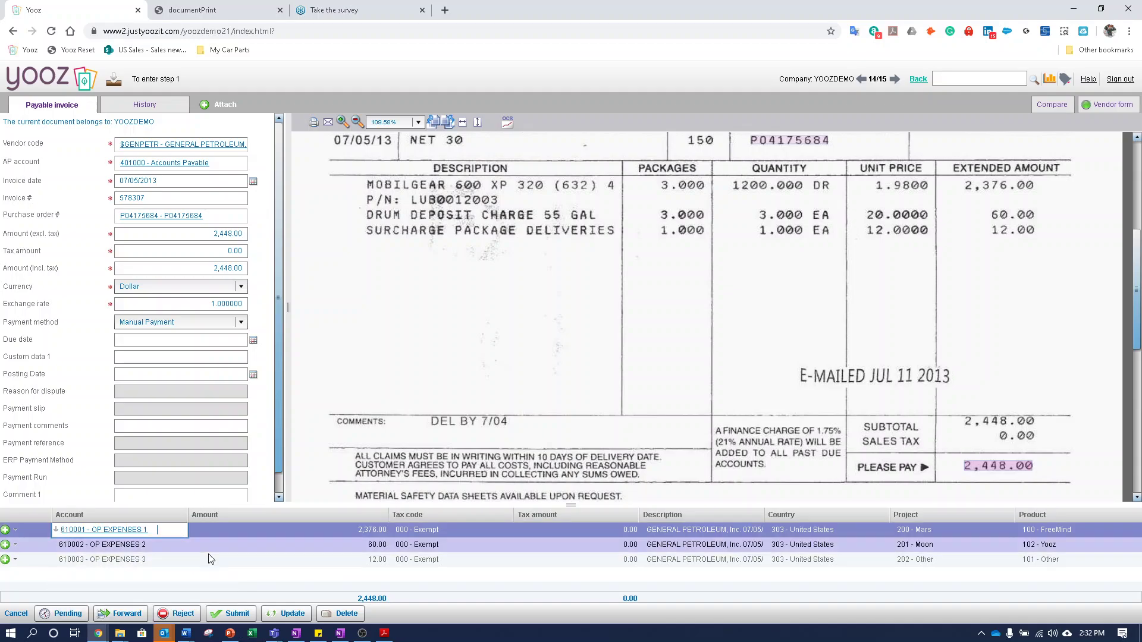
click(233, 616)
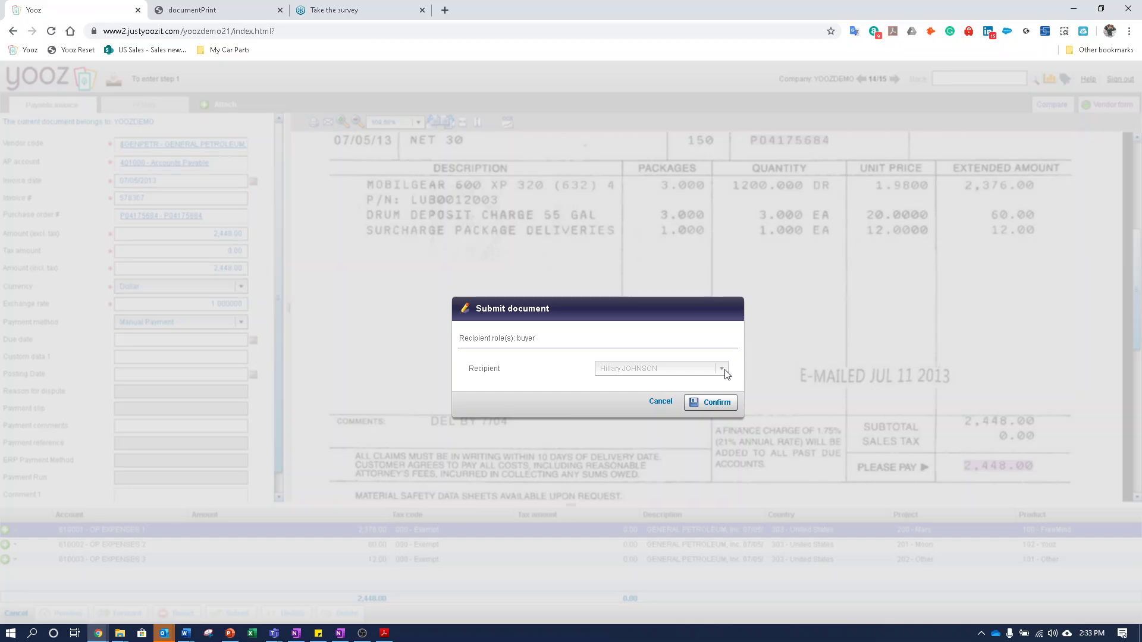
click(712, 403)
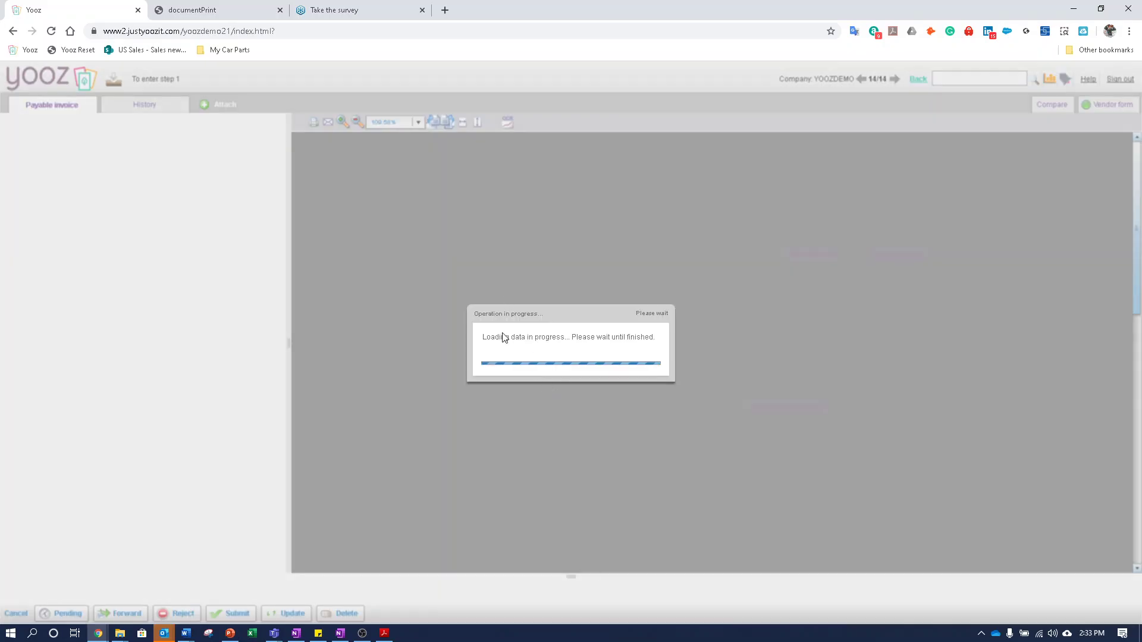
- Try to submit the SERVTEK invoice 360026 and return to the home page without saving changes
scroll(341, 382, down, 2)
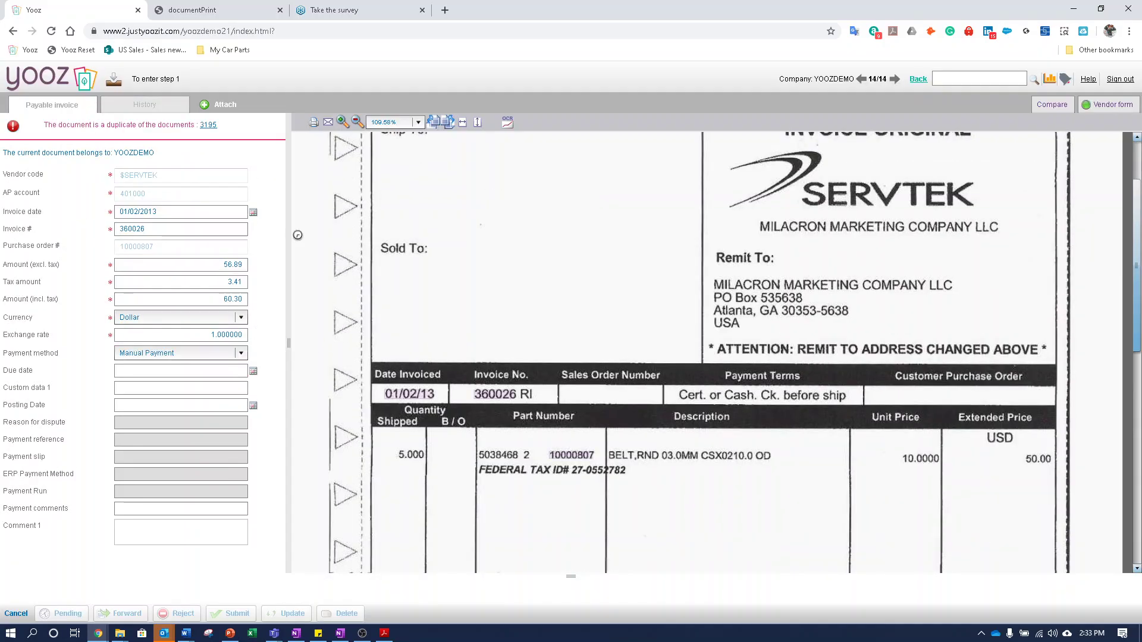
scroll(513, 364, down, 2)
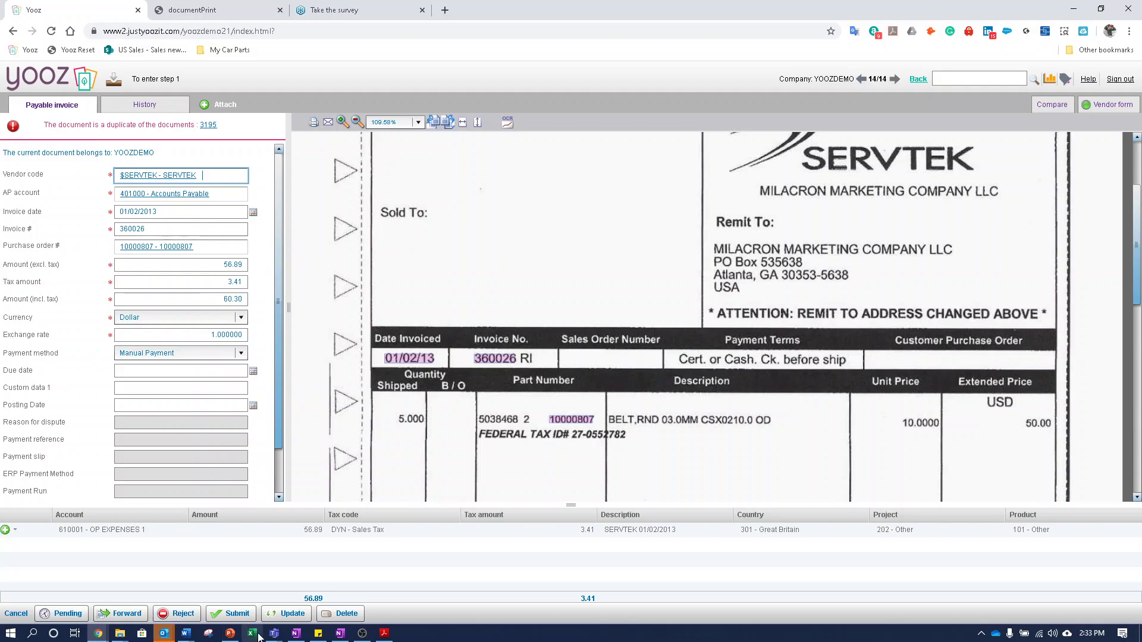
click(240, 614)
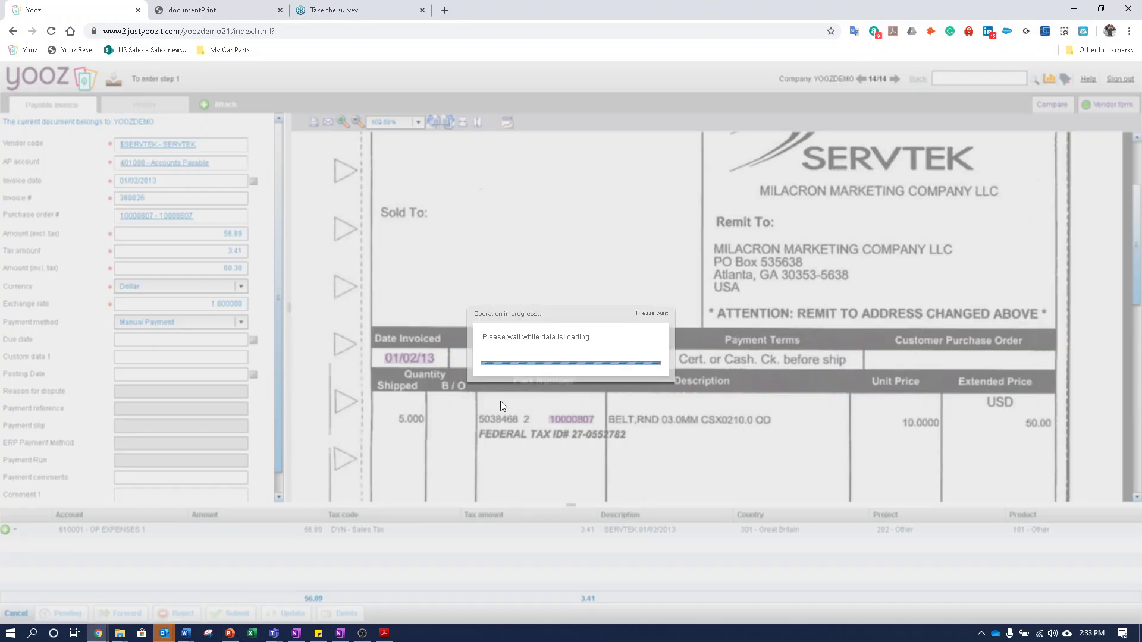
scroll(161, 206, down, 1)
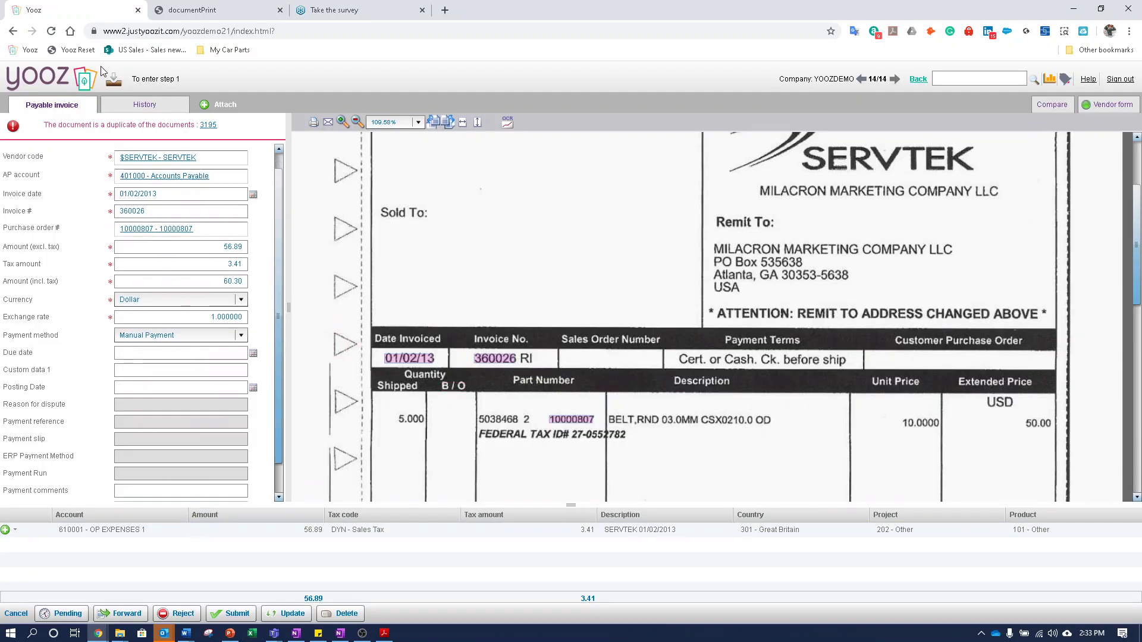
click(917, 80)
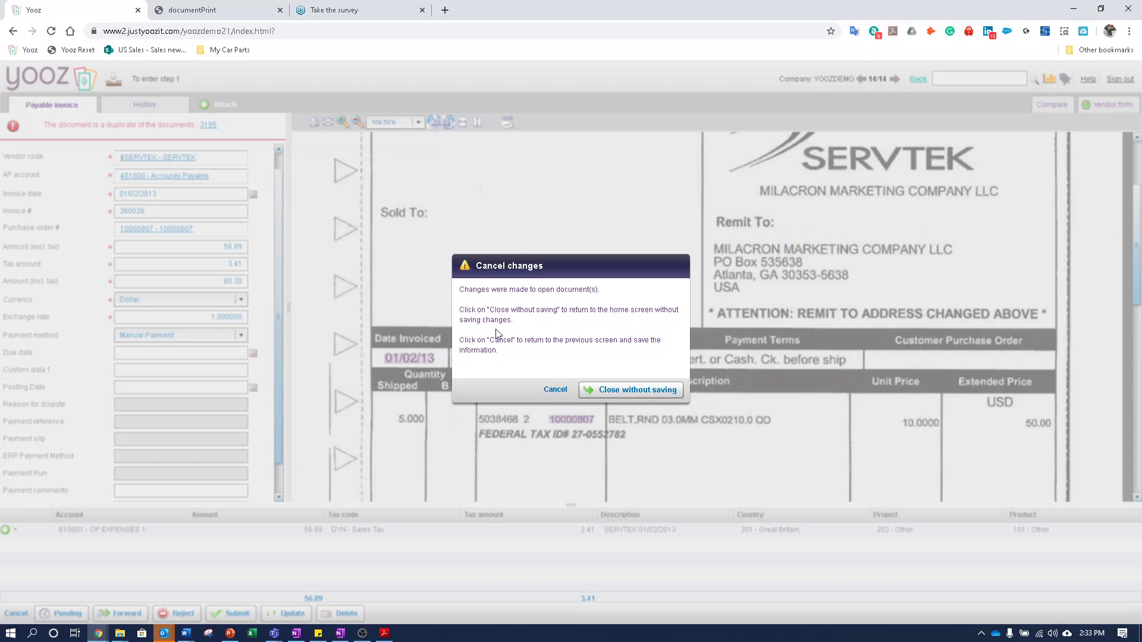
click(595, 389)
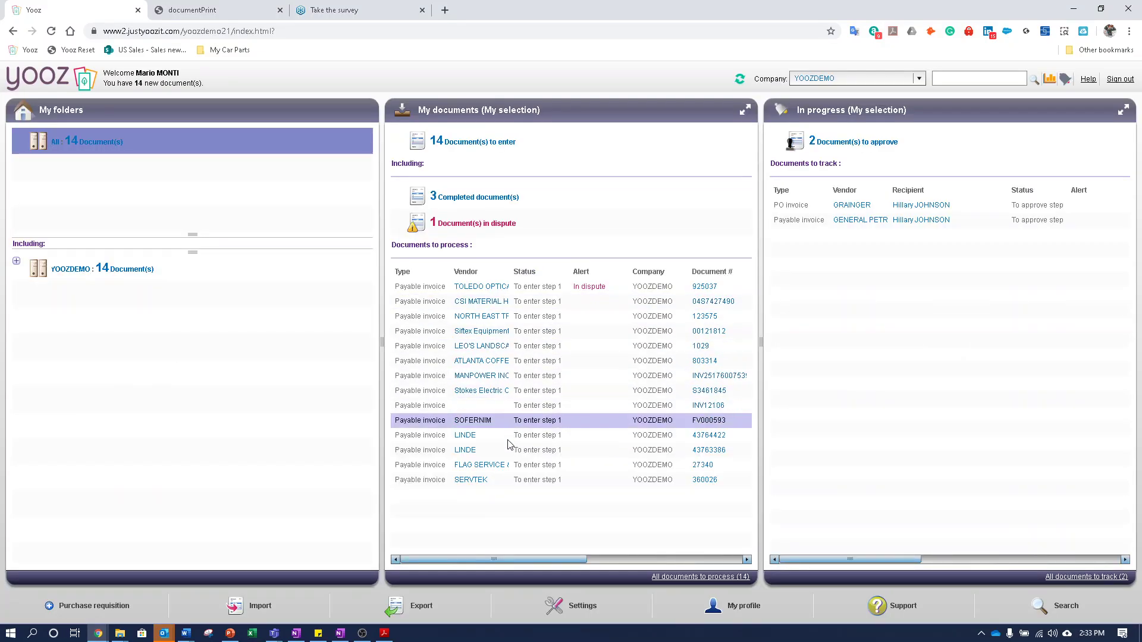
- Open the FLAG SERVICE invoice 27340, check its amounts against the scan, and submit it to the buyer
click(494, 465)
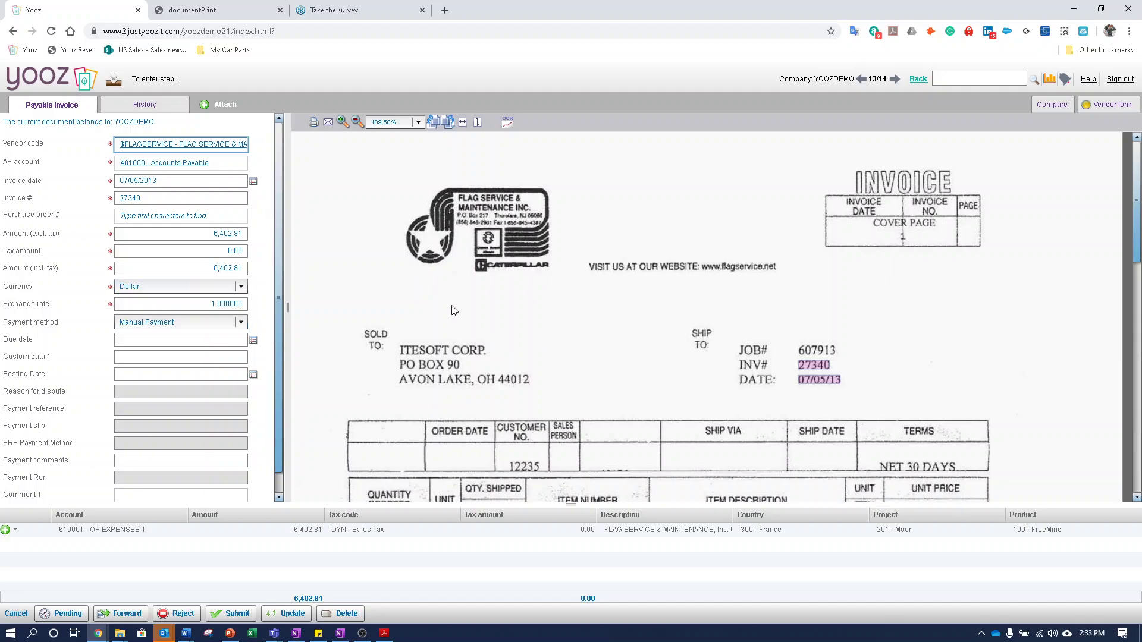
scroll(497, 330, down, 3)
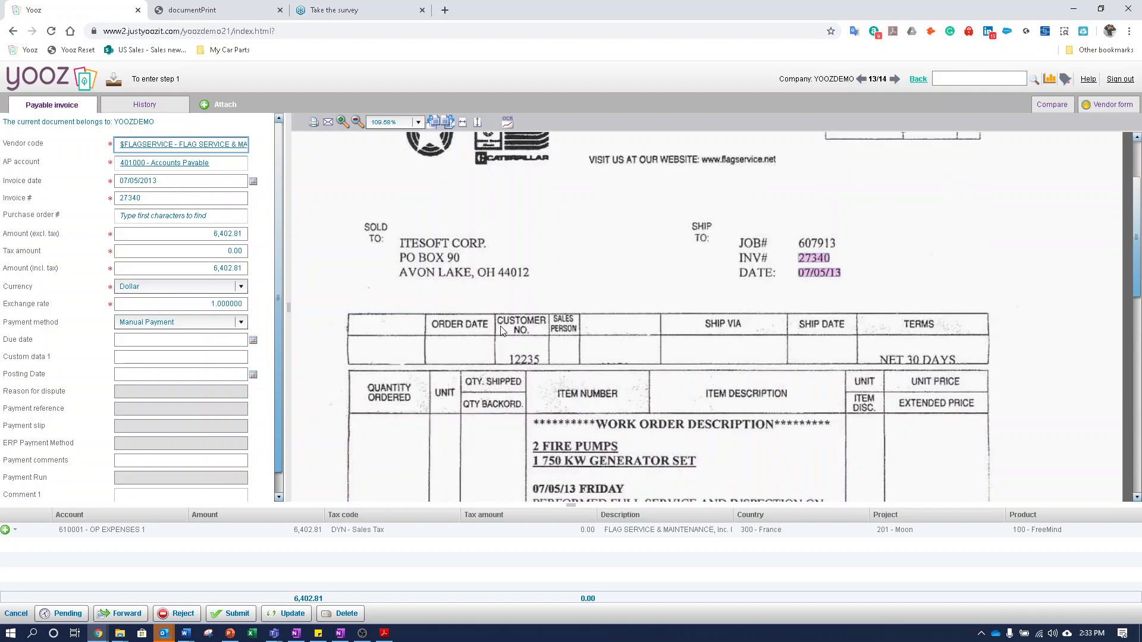
scroll(531, 333, down, 4)
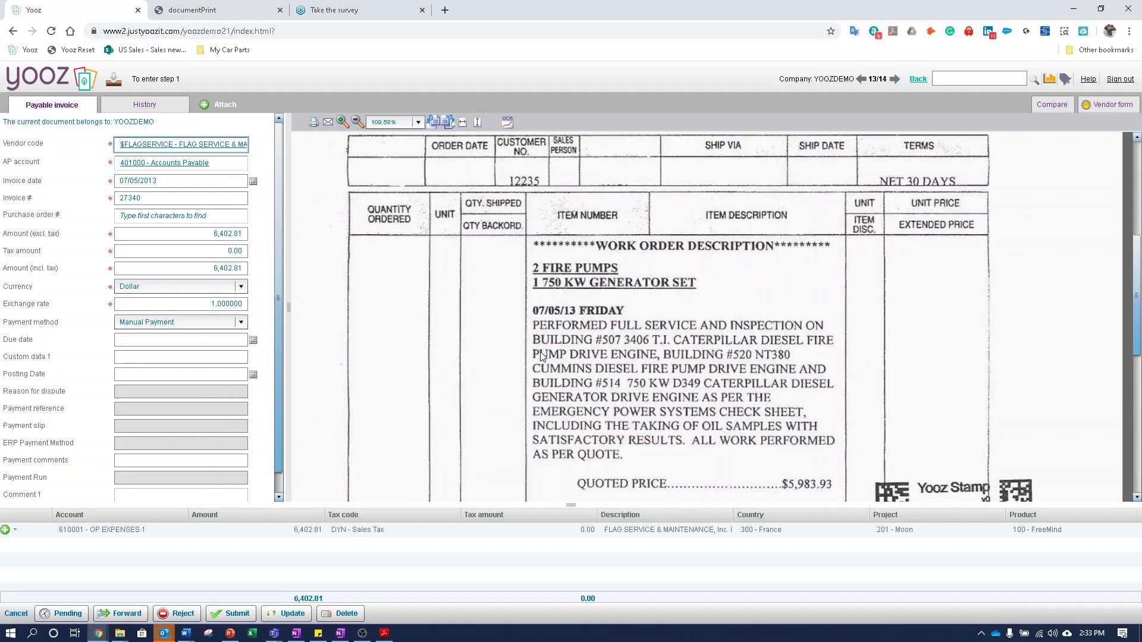
scroll(524, 351, down, 6)
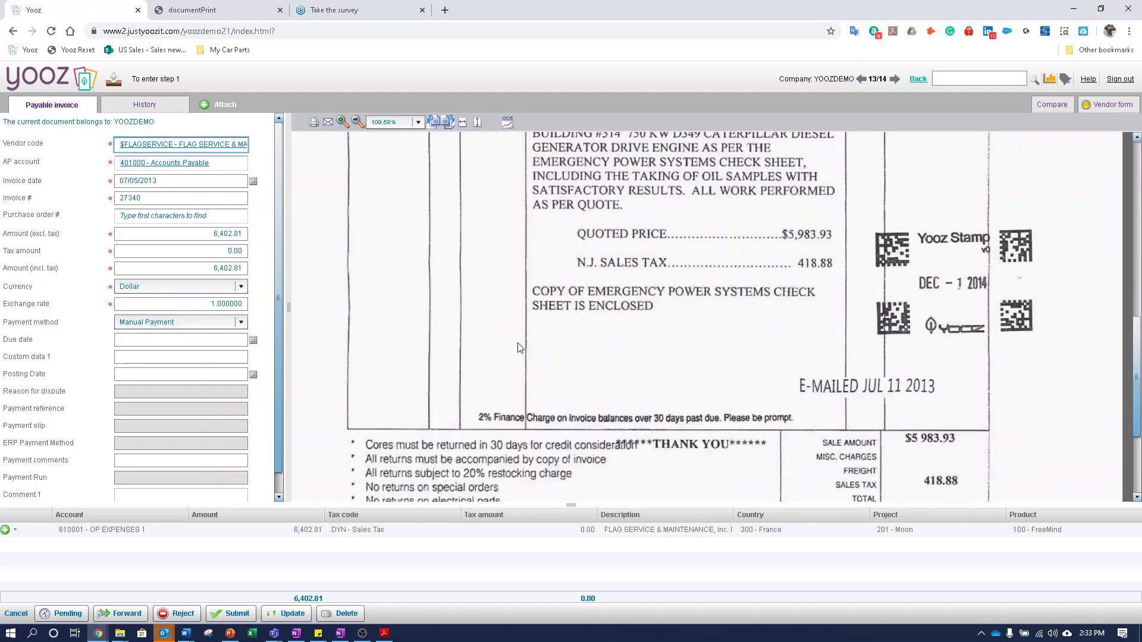
click(209, 249)
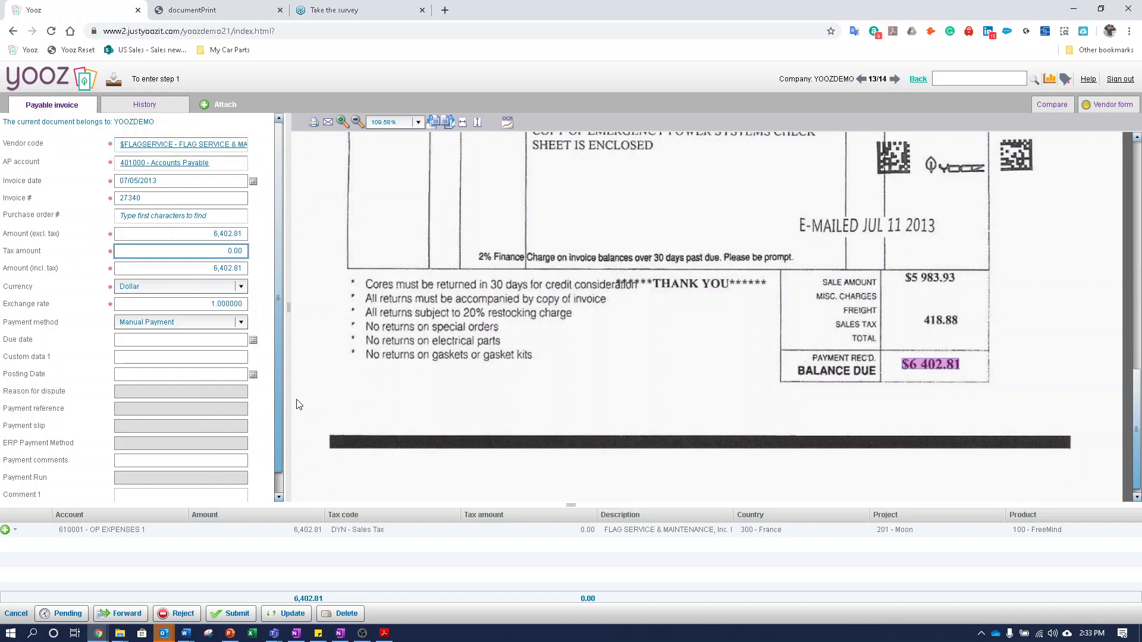
click(237, 616)
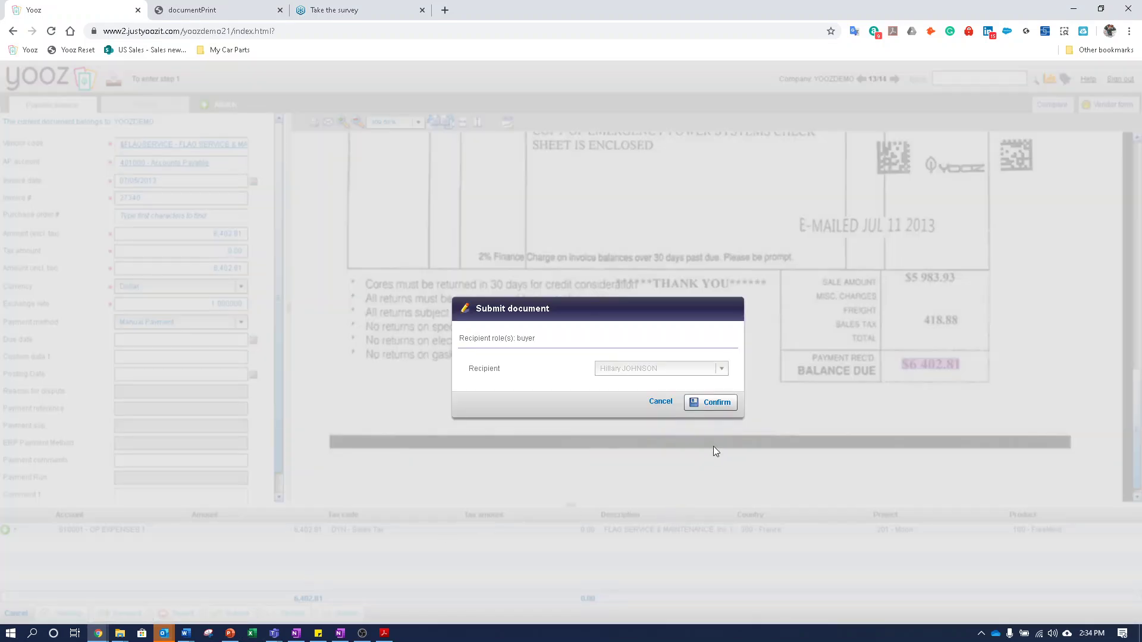
click(701, 408)
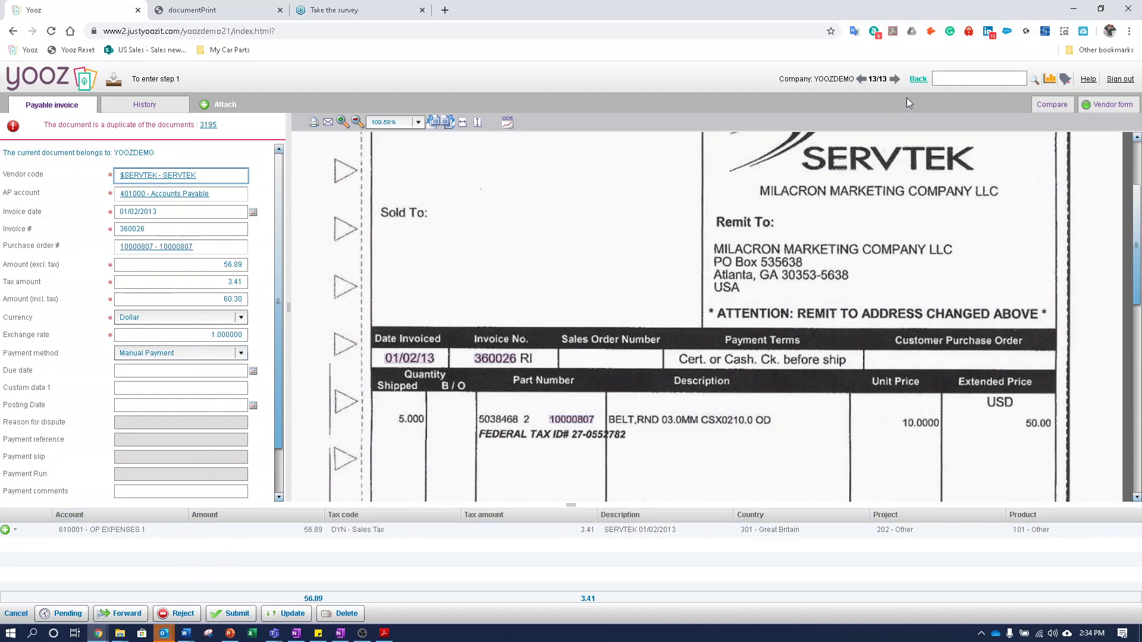
- Delete the disputed TOLEDO OPTICAL invoice and the CSI MATERIAL HANDLING invoice, with Duplicate as the deletion cause for both
click(921, 79)
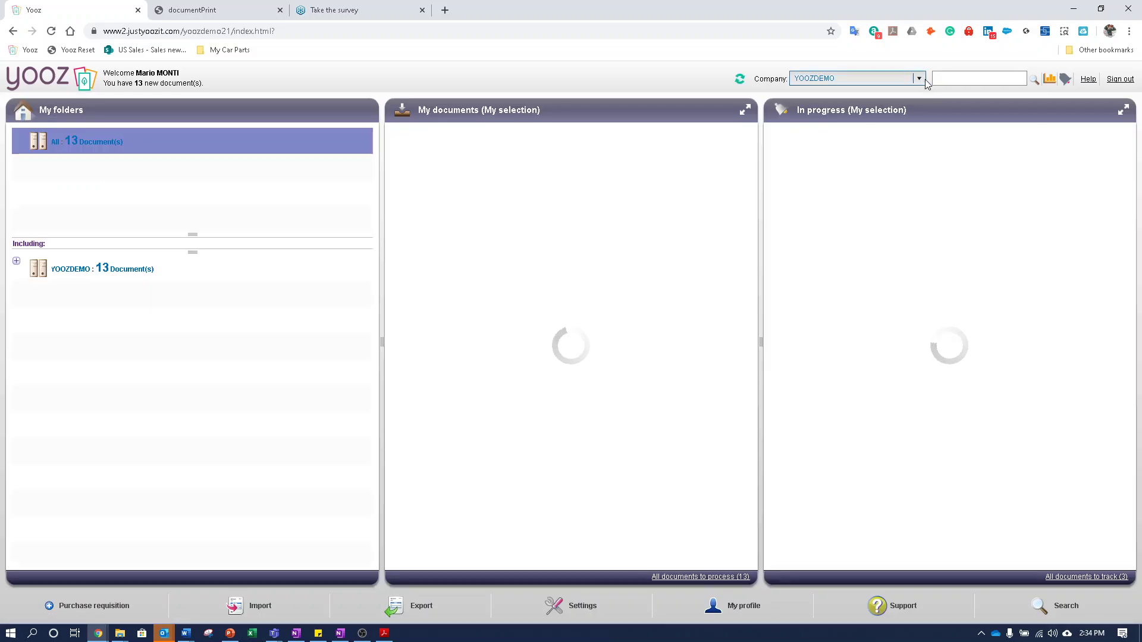
click(560, 287)
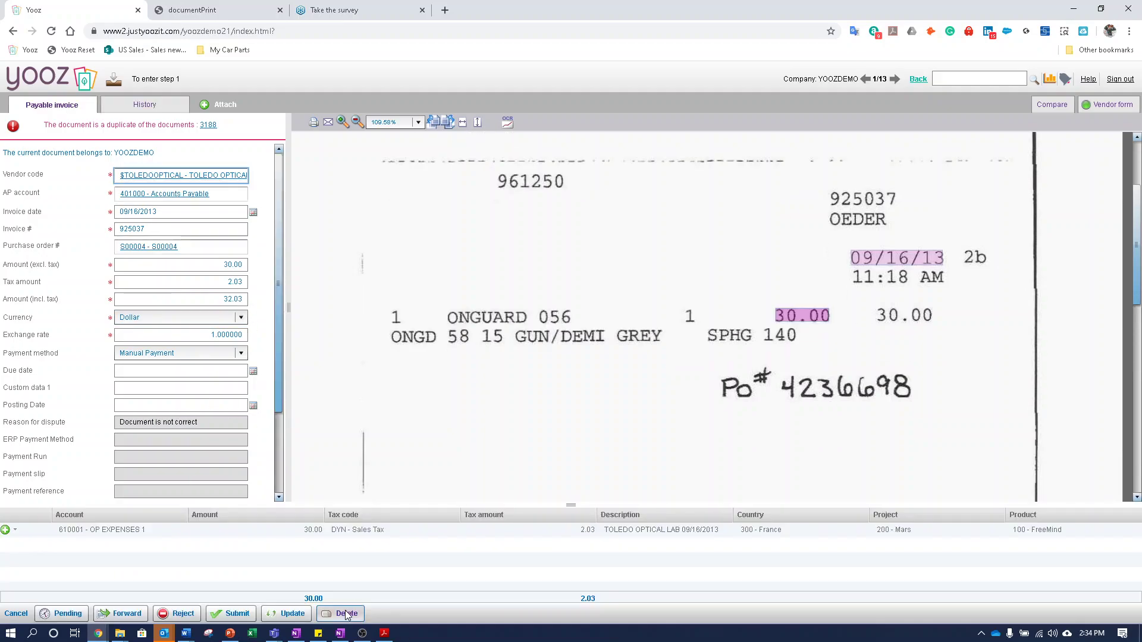
click(345, 614)
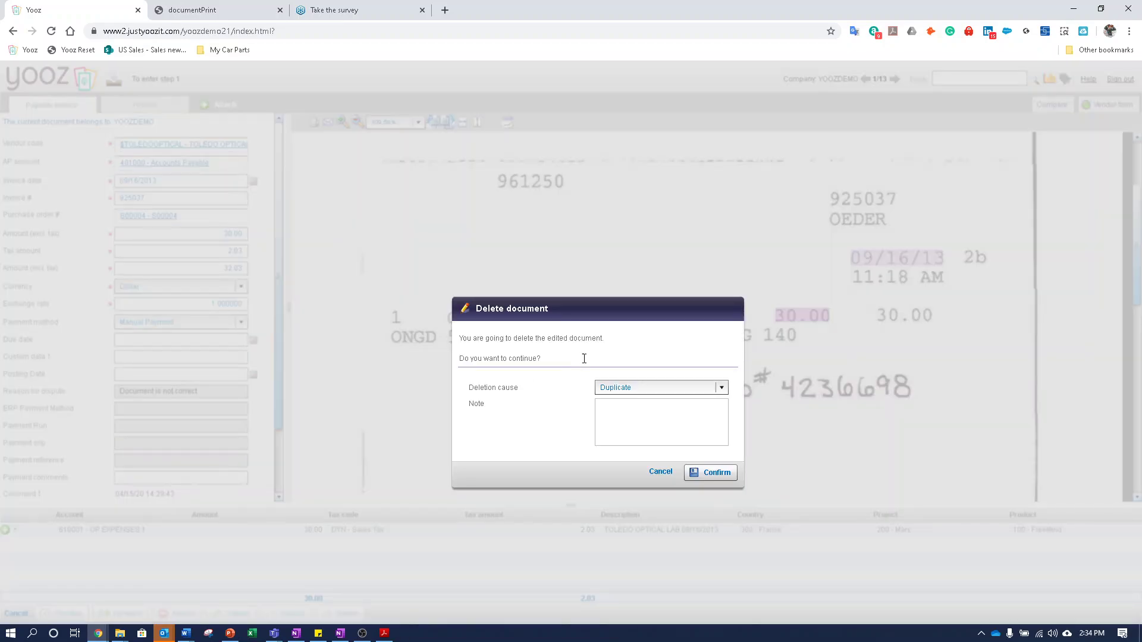
click(710, 473)
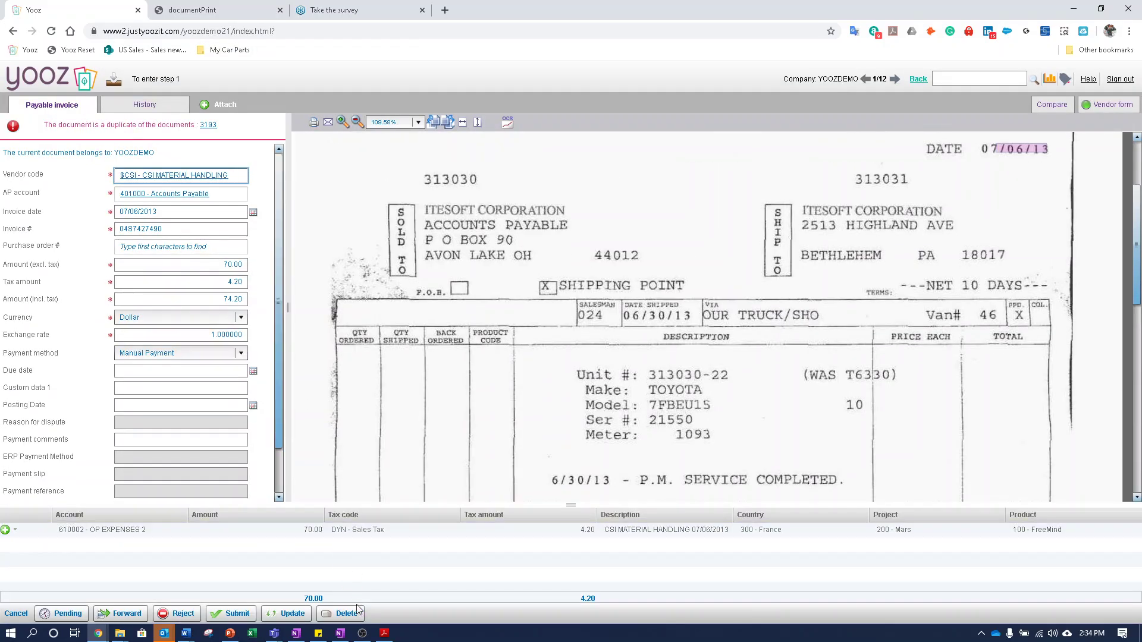
click(347, 614)
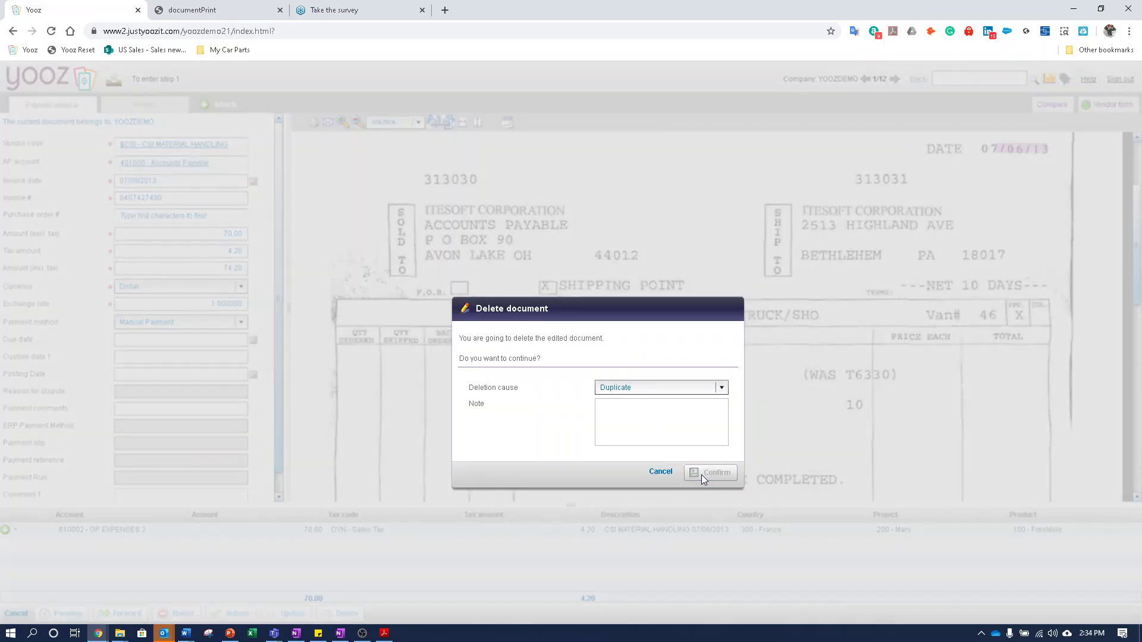
click(701, 475)
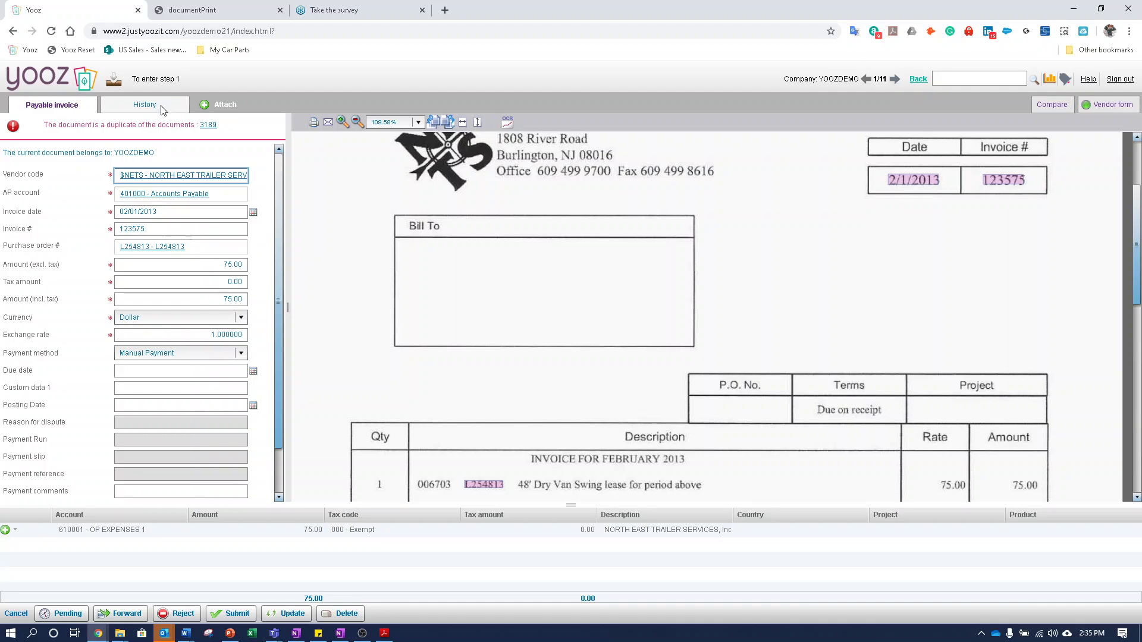
- Delete the duplicate NORTH EAST TRAILER SERVICES invoice 123575 and reopen the SERVTEK invoice 360026 from the home page
click(343, 615)
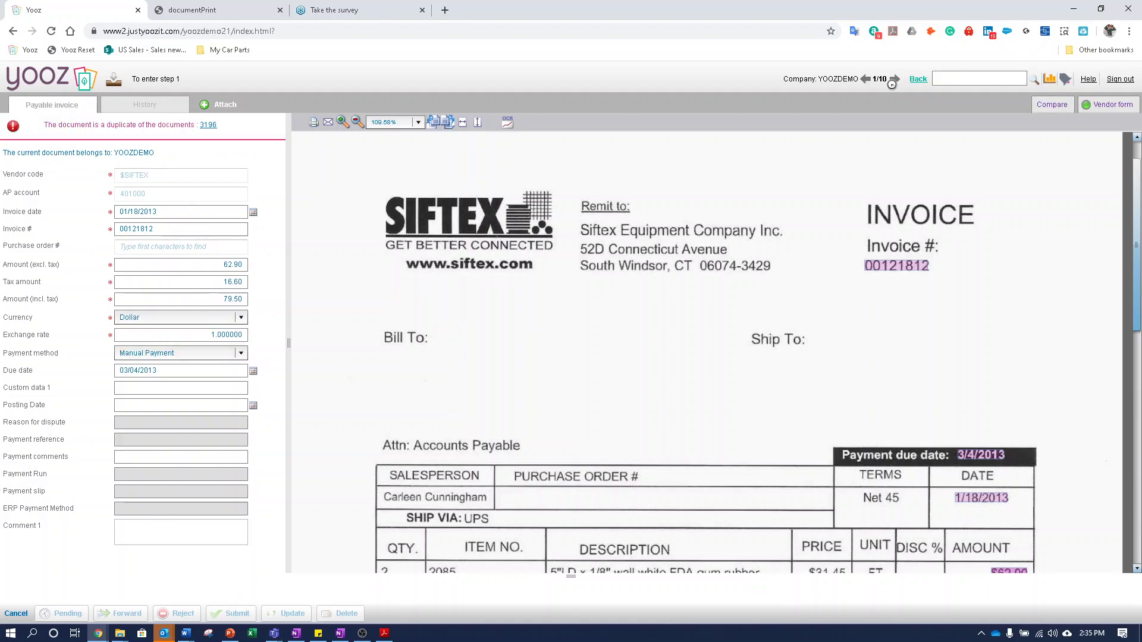
click(919, 79)
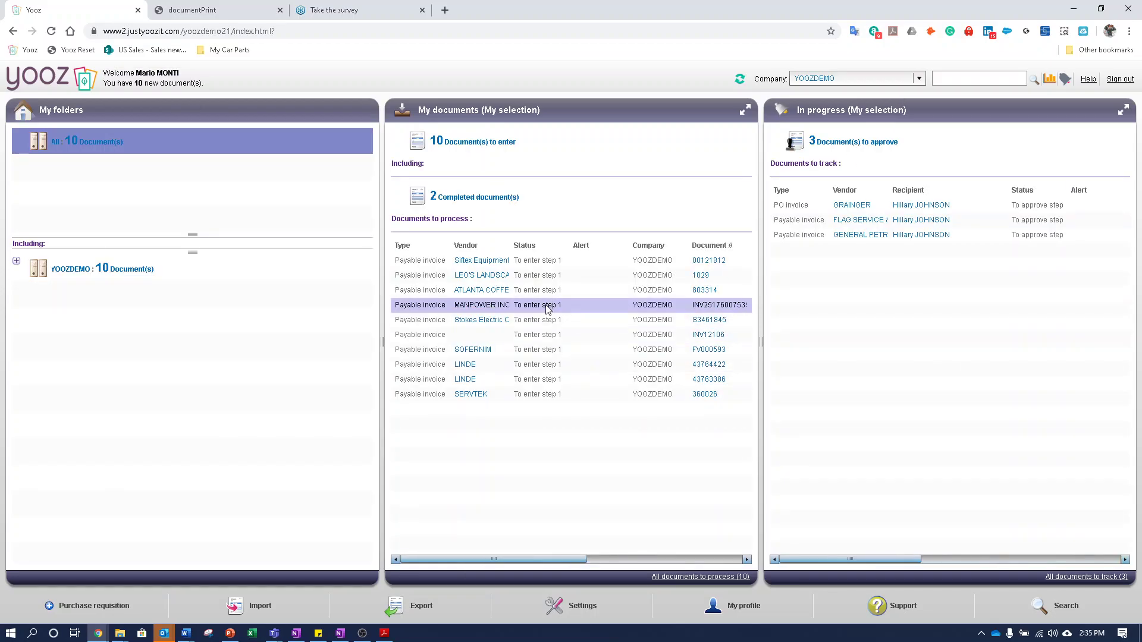
click(512, 394)
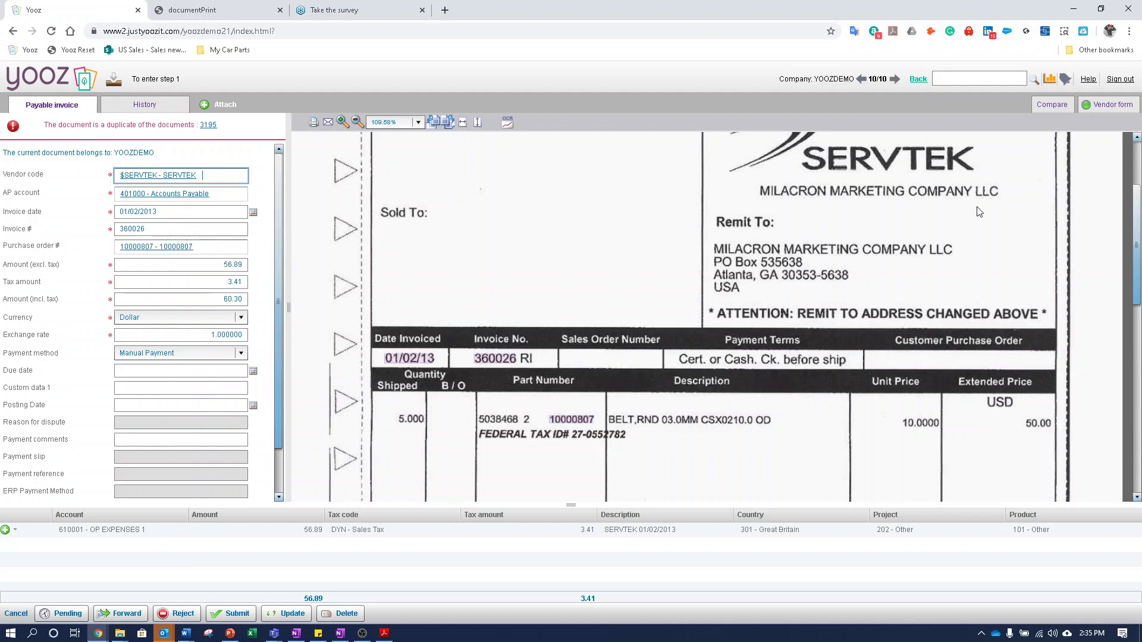
- Sign out and sign back in with the buyer's saved login name and password
click(1118, 82)
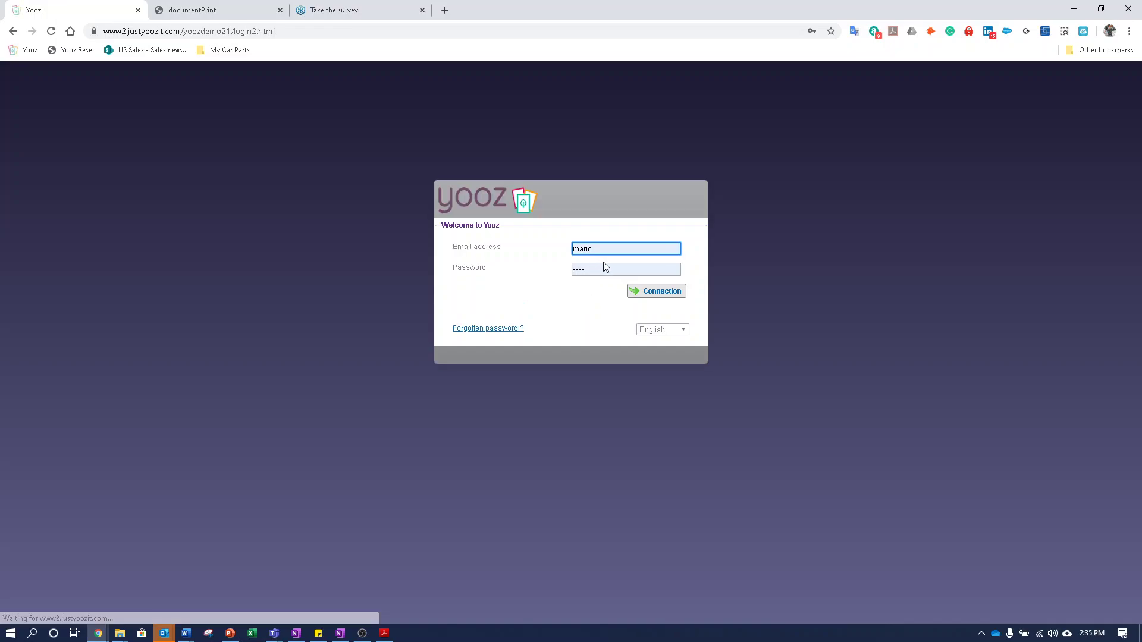
click(605, 250)
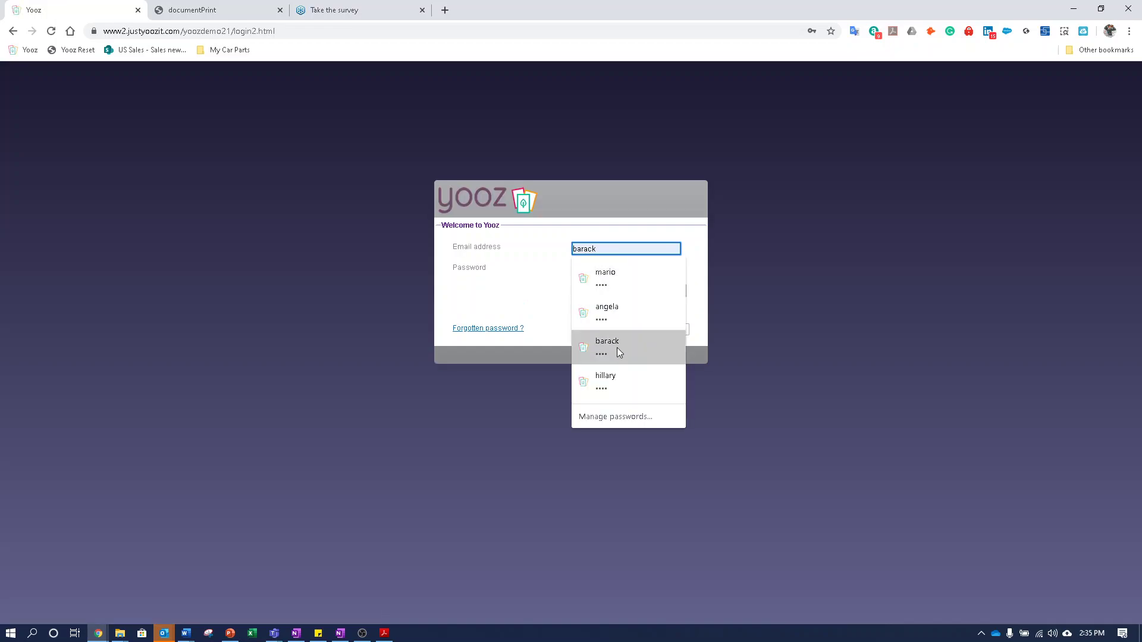
click(612, 379)
click(651, 294)
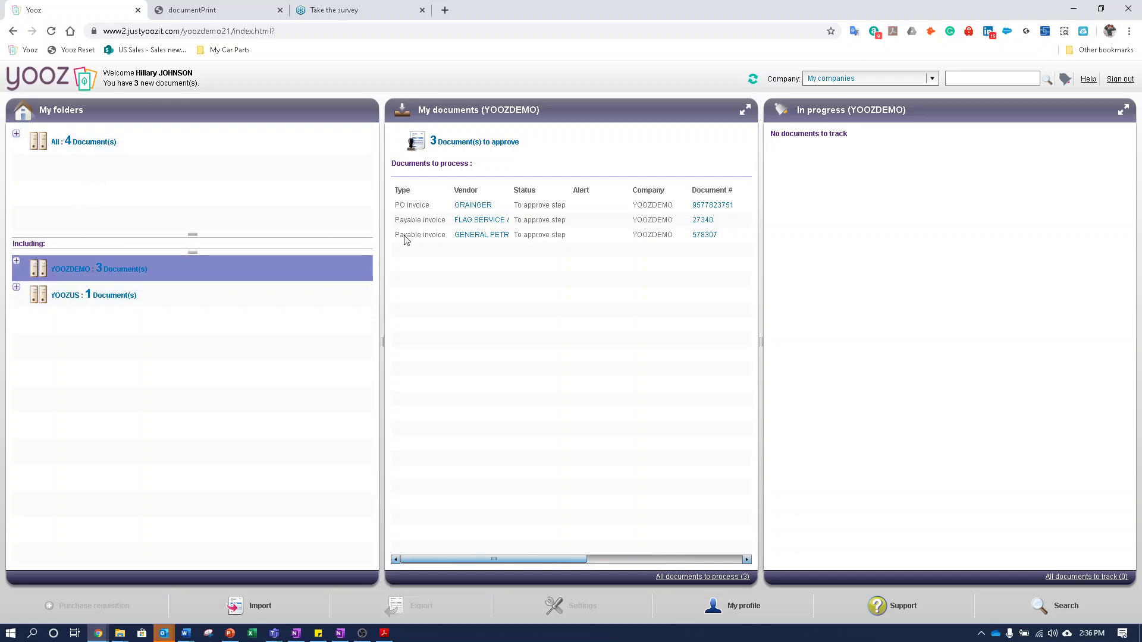
click(510, 209)
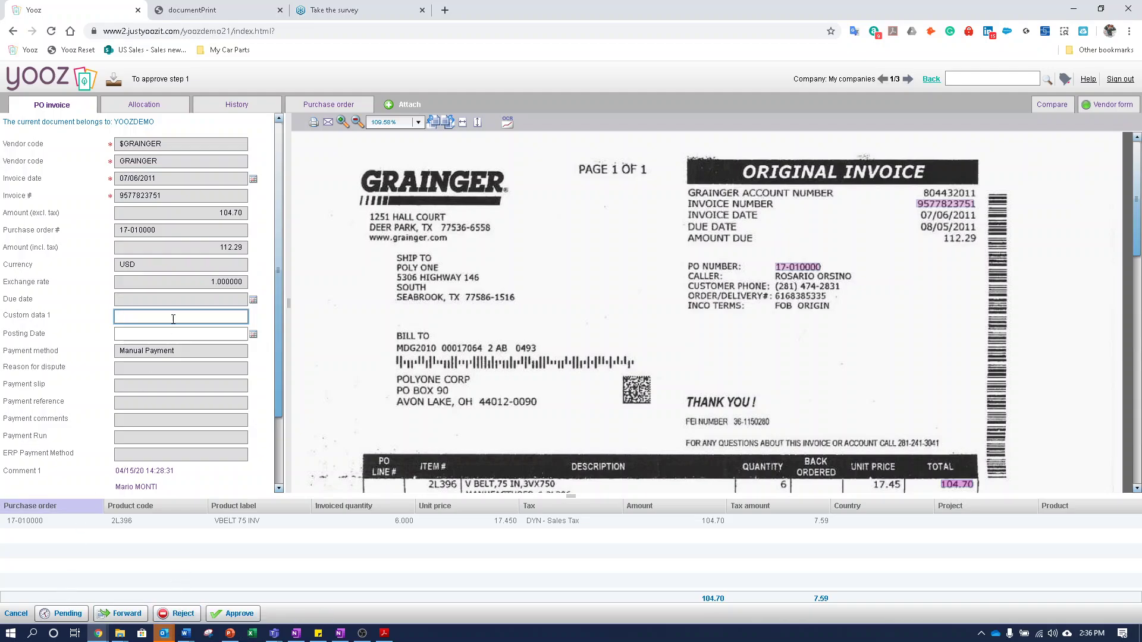
click(240, 614)
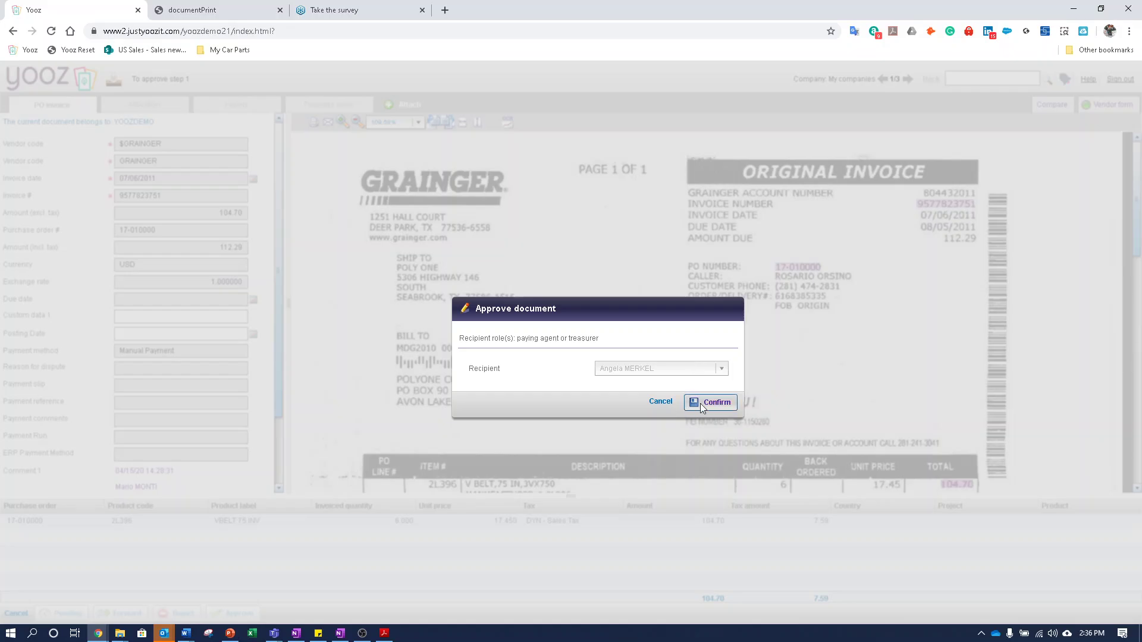
click(702, 403)
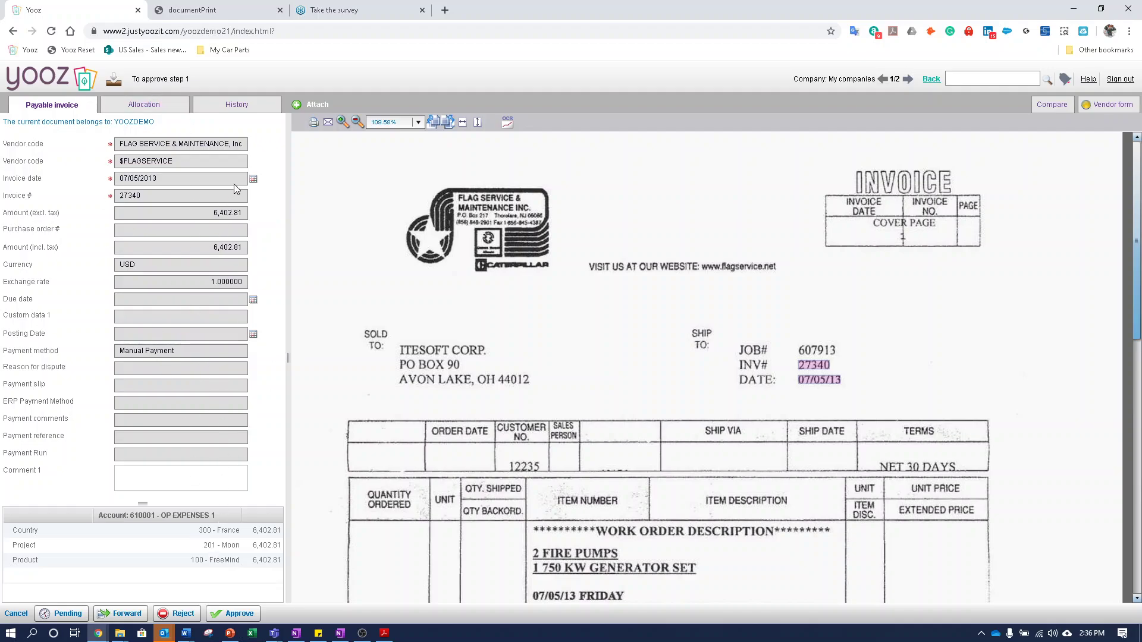
- Reject the FLAG SERVICE invoice 27340 back to To enter step 1 with a note about the missing tax
scroll(738, 367, down, 5)
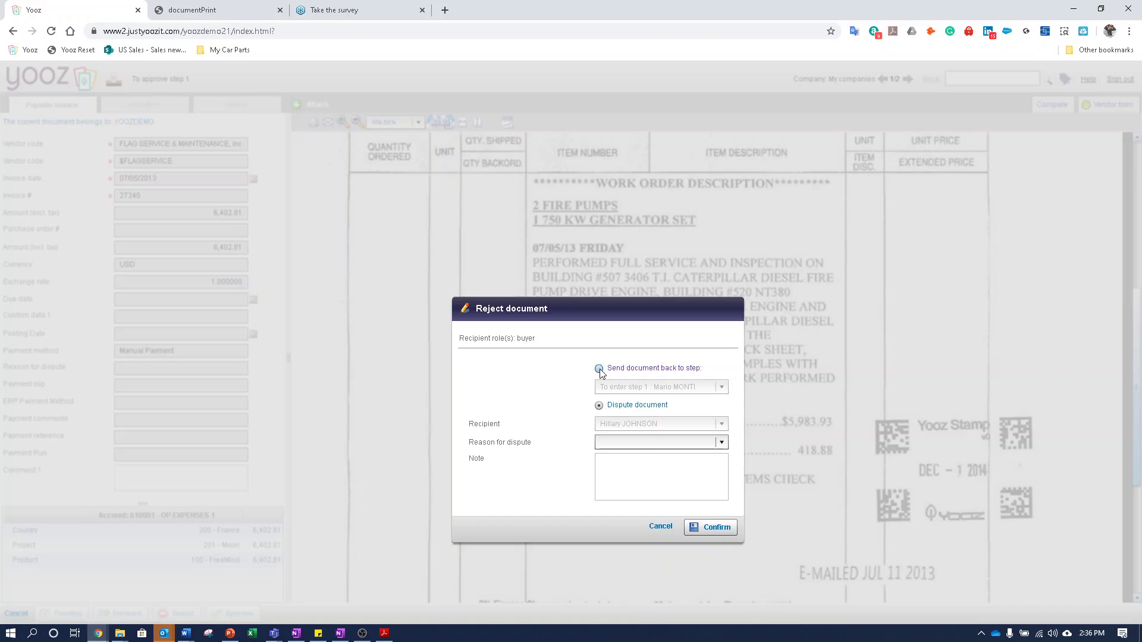
click(599, 369)
click(652, 479)
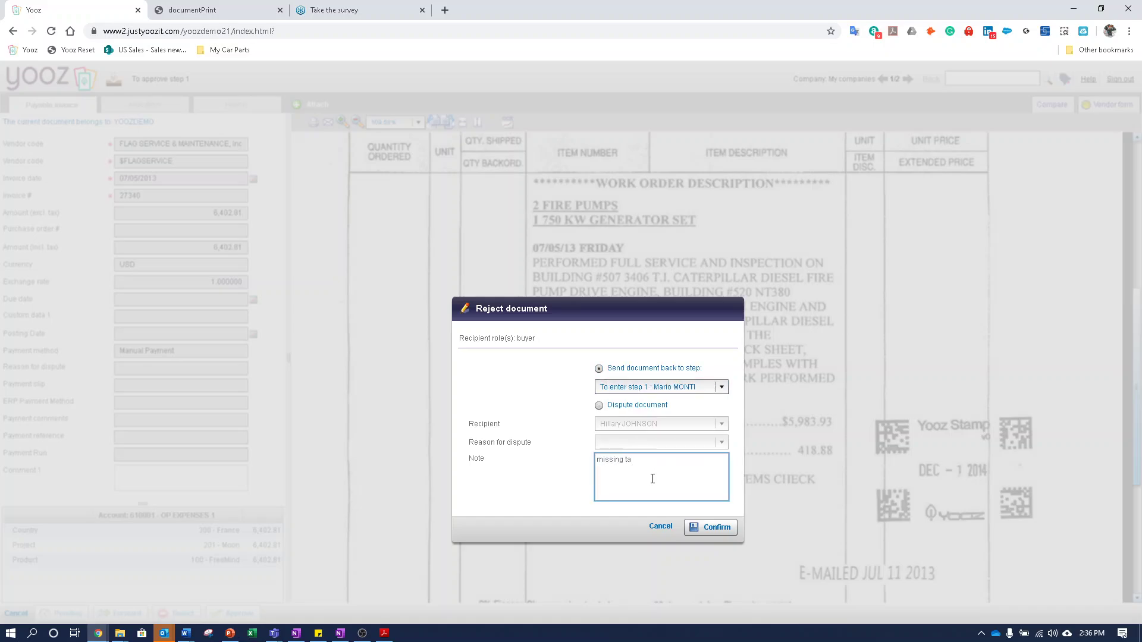
click(716, 528)
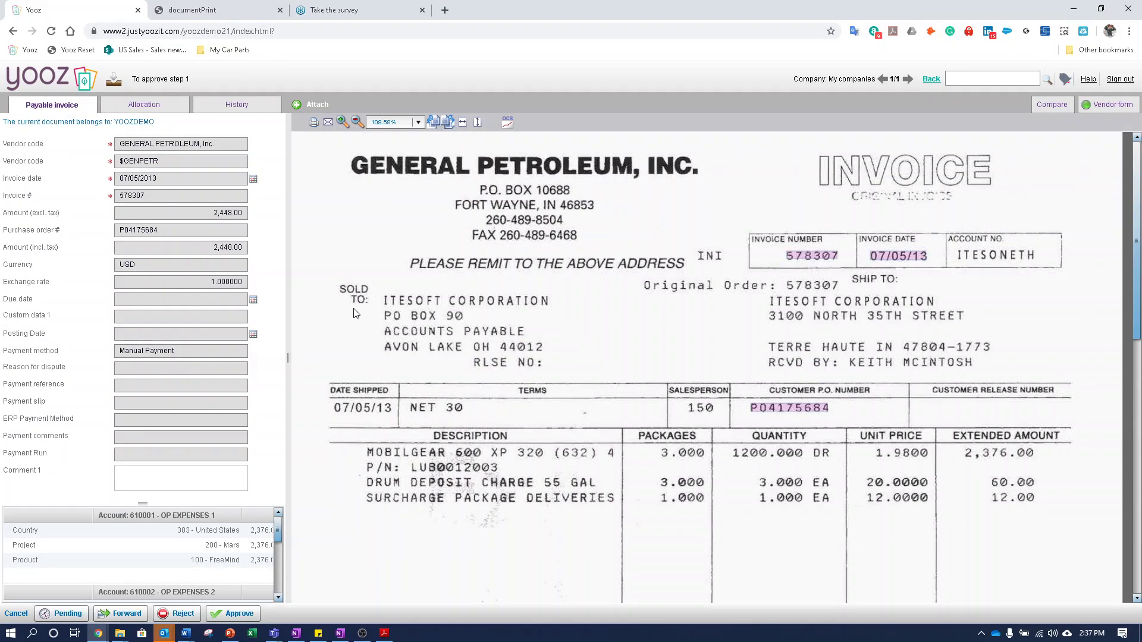
- Examine the GENERAL PETROLEUM invoice's accounting entries and cost center allocation alongside the scanned image
click(154, 106)
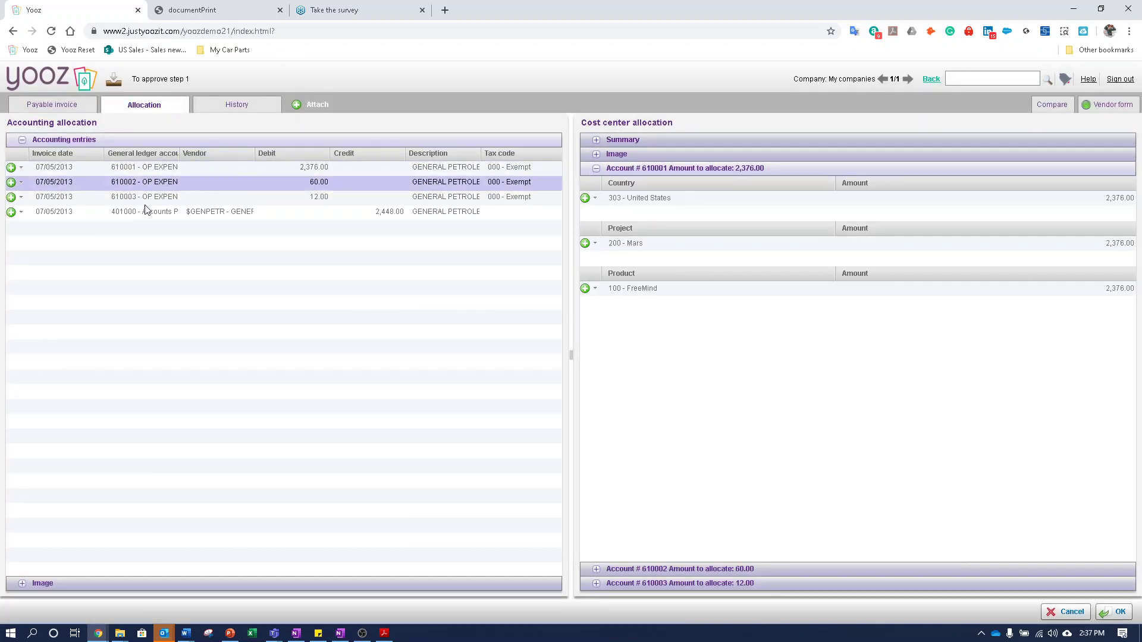
click(613, 154)
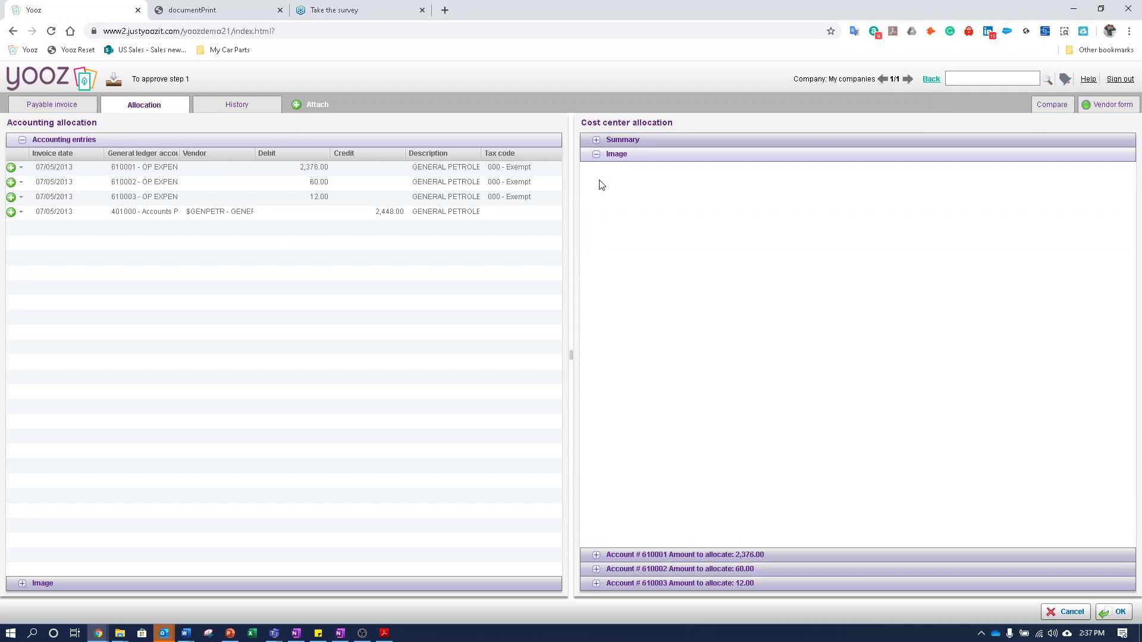
scroll(884, 292, down, 3)
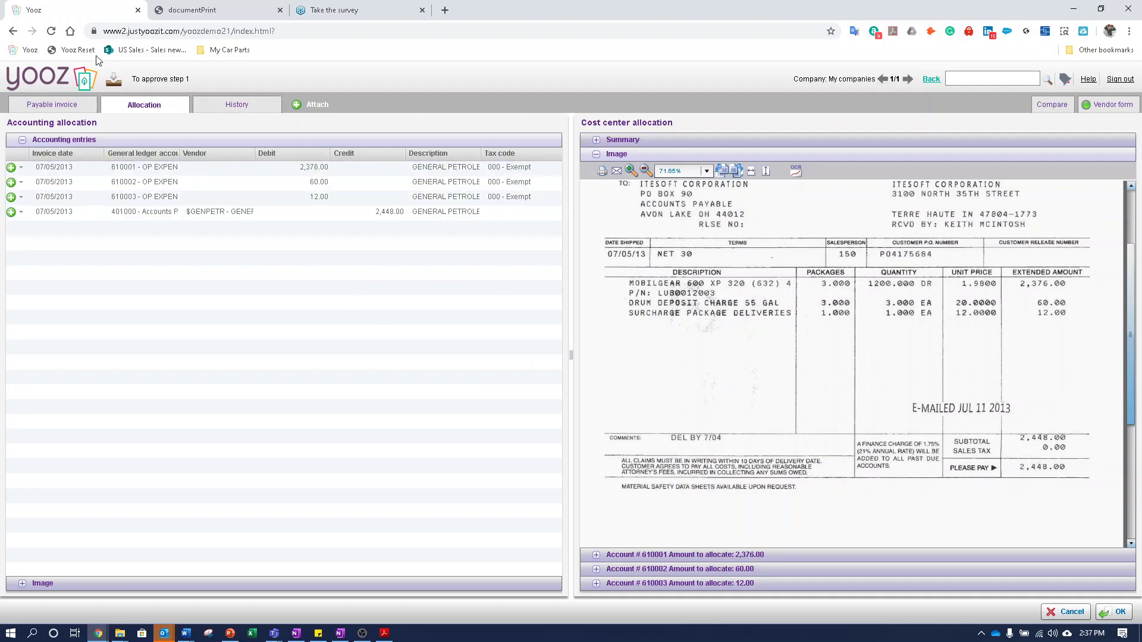
- Review the GENERAL PETROLEUM invoice's history, expanding Initialization, To enter step 1 with its submission details, and To enter step 2
click(220, 110)
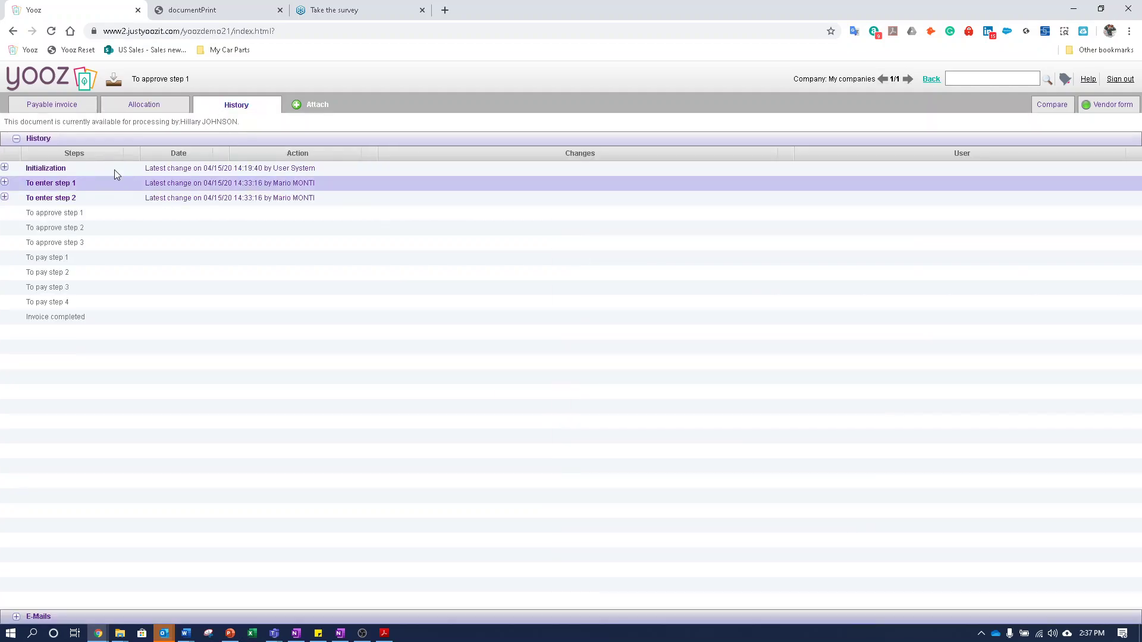
click(5, 169)
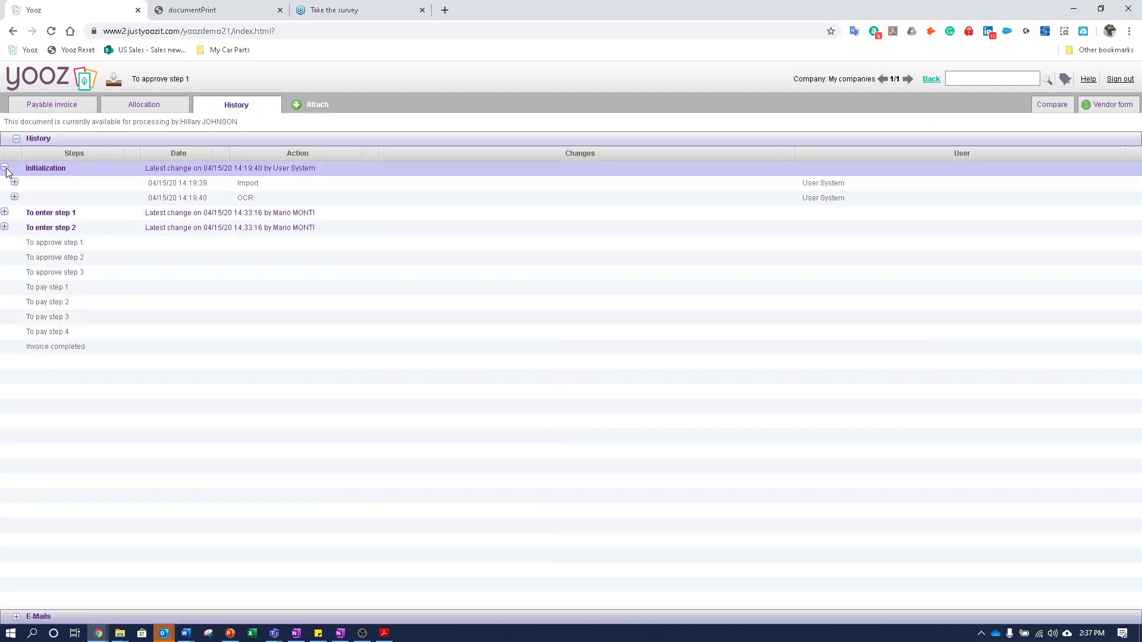
click(5, 212)
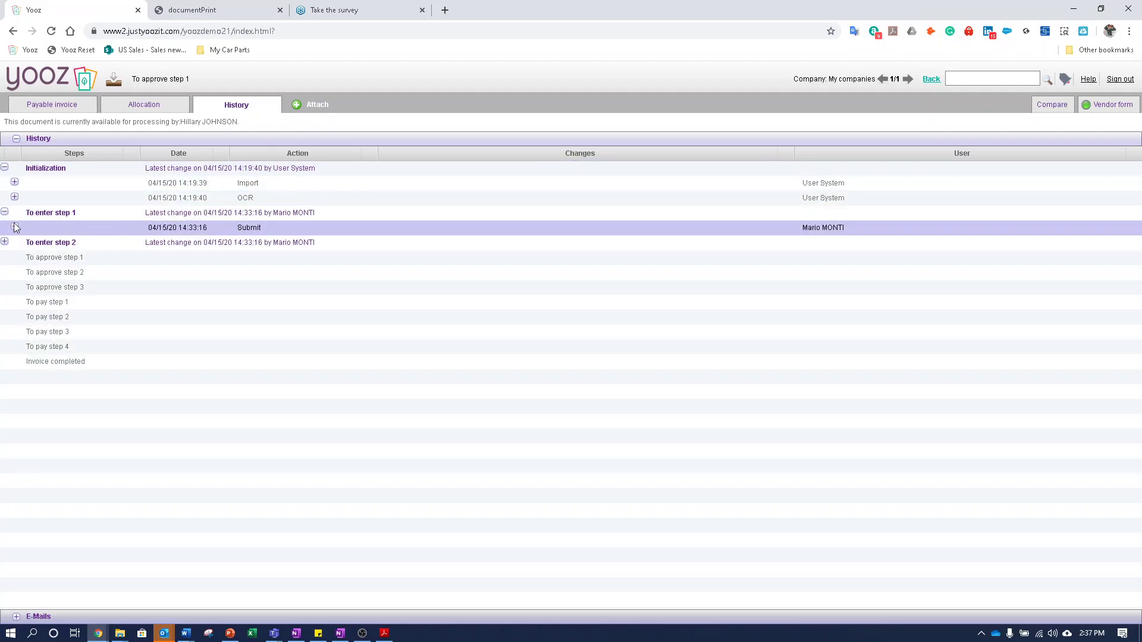
click(14, 227)
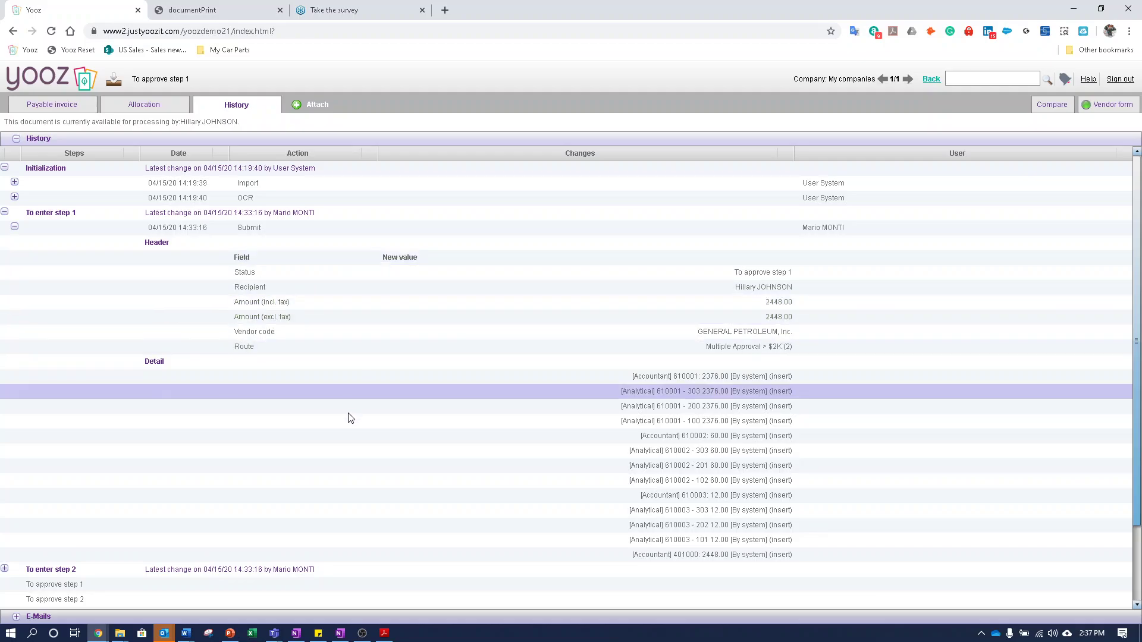
scroll(238, 405, down, 1)
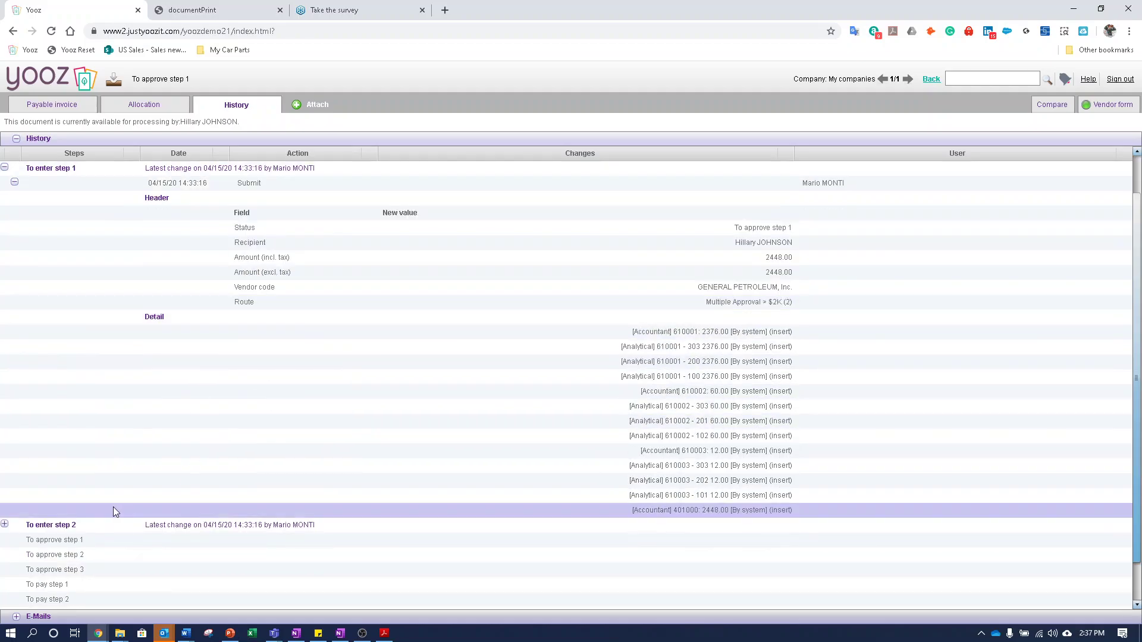
scroll(59, 481, down, 1)
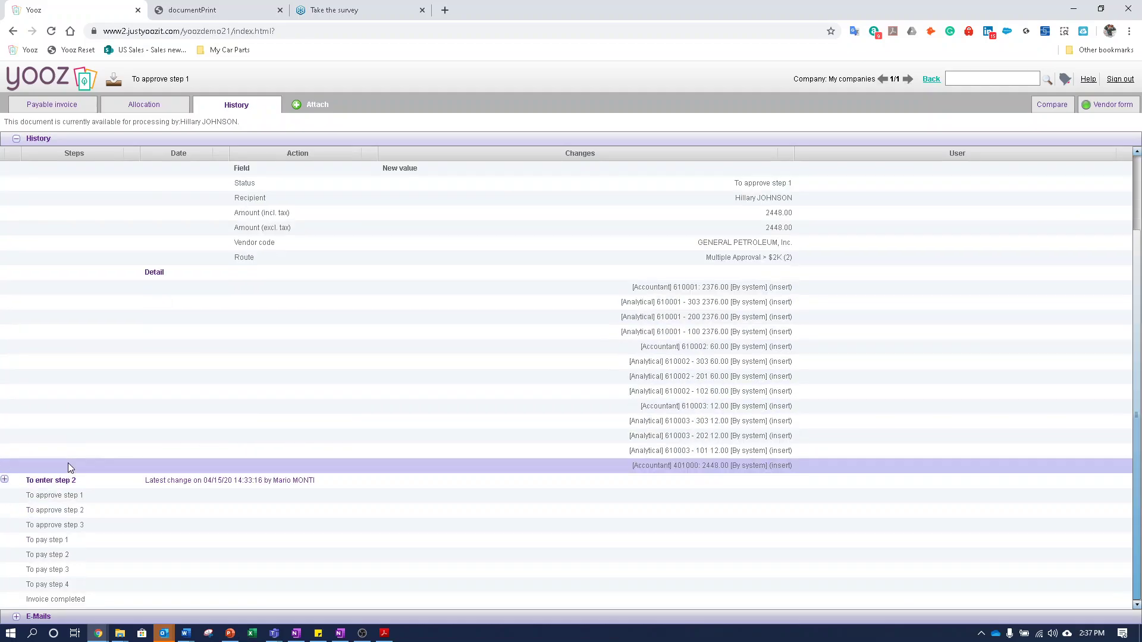
click(5, 481)
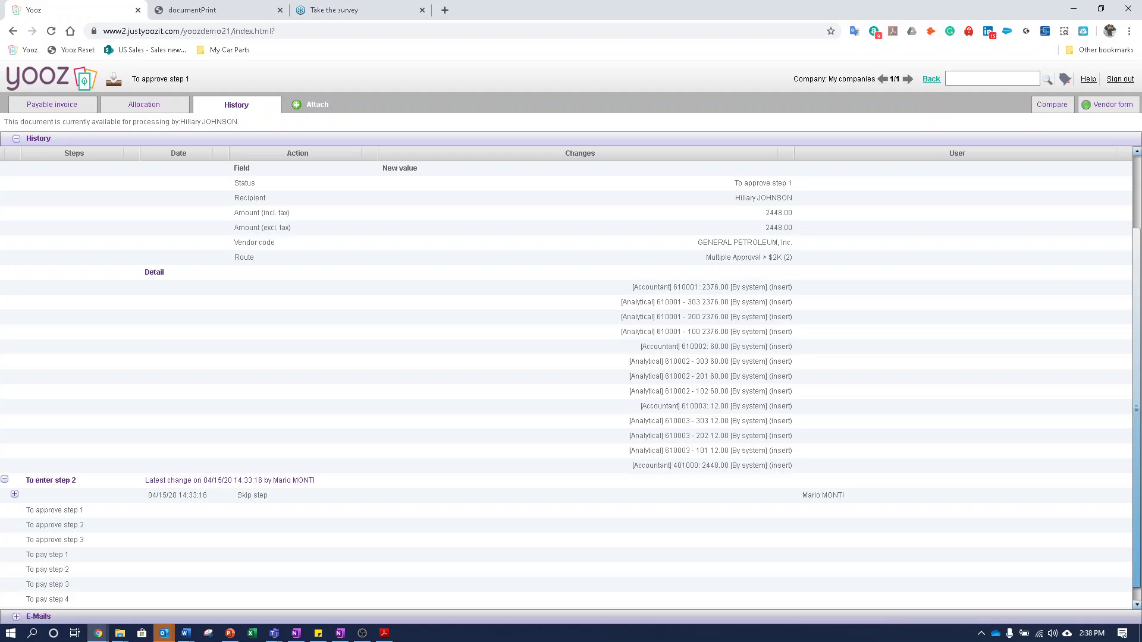
click(273, 633)
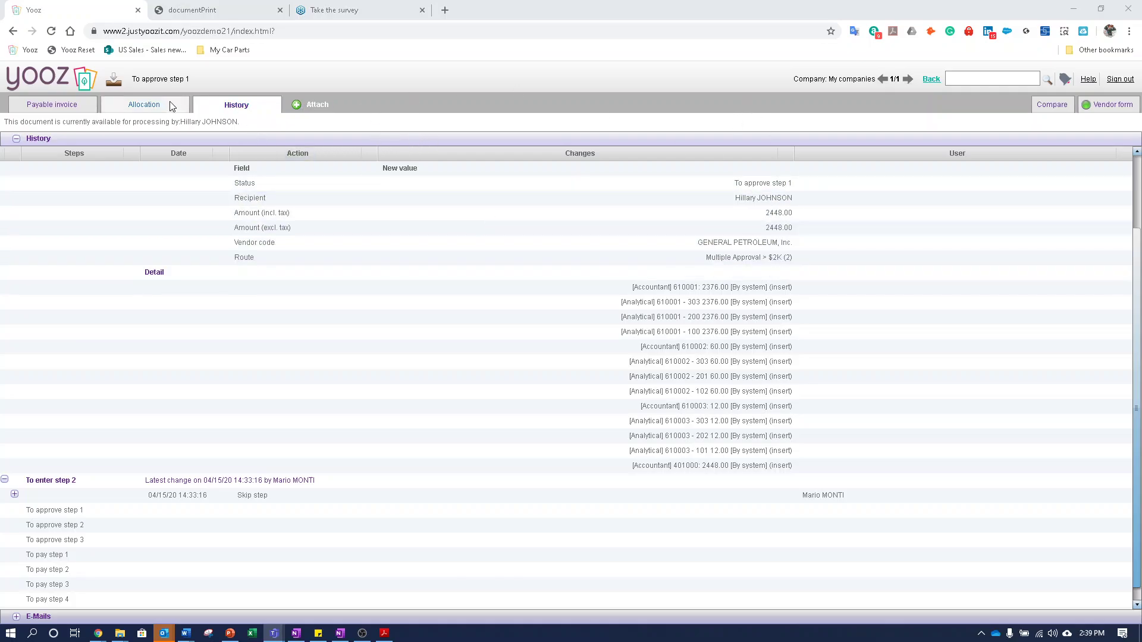
- Return to the GENERAL PETROLEUM invoice 578307 and approve it, sending it to the approver
click(135, 105)
click(217, 103)
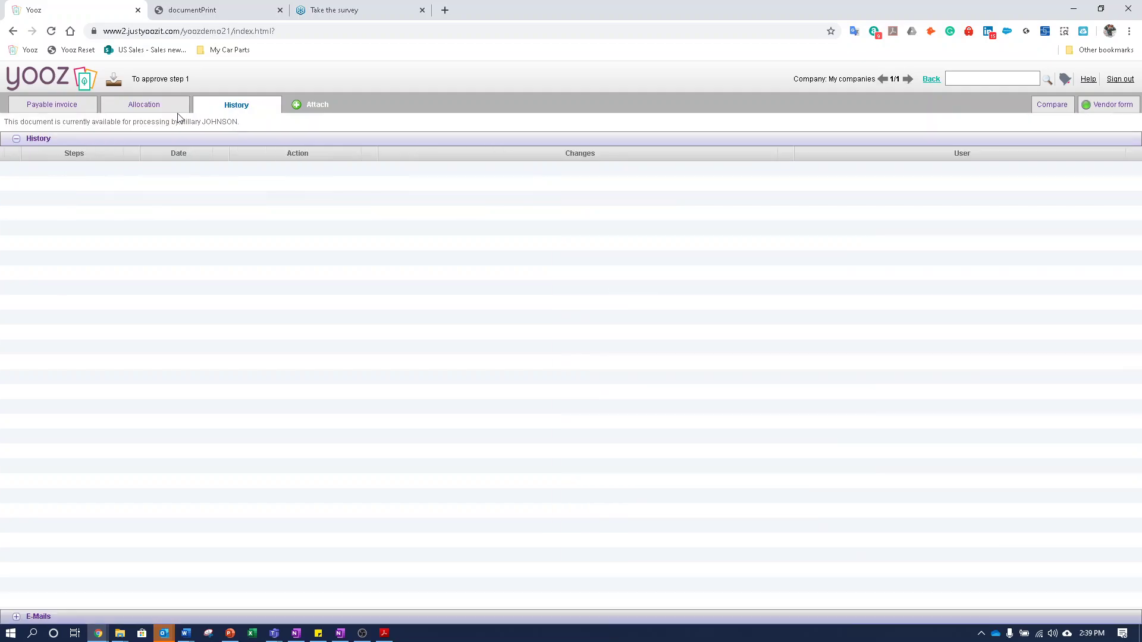
click(52, 107)
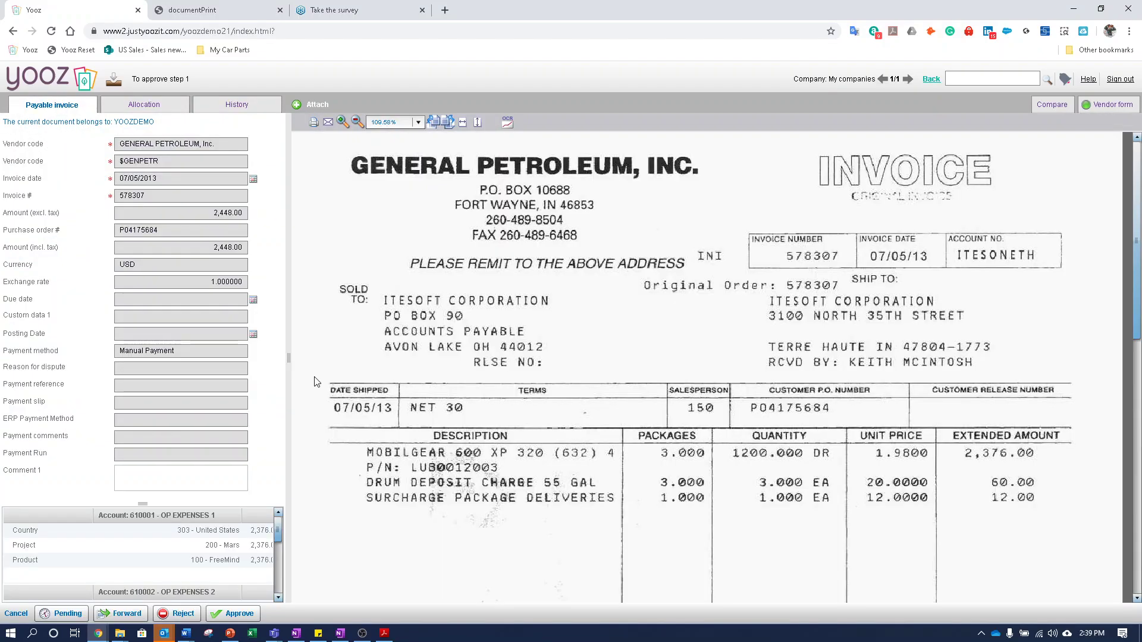
click(236, 615)
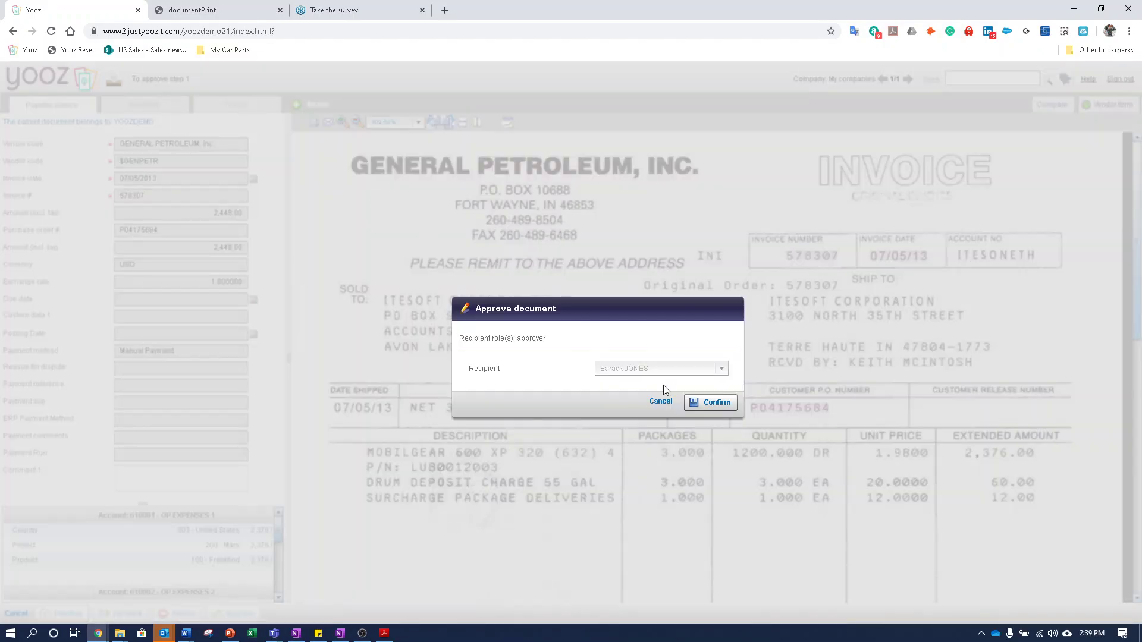
click(709, 402)
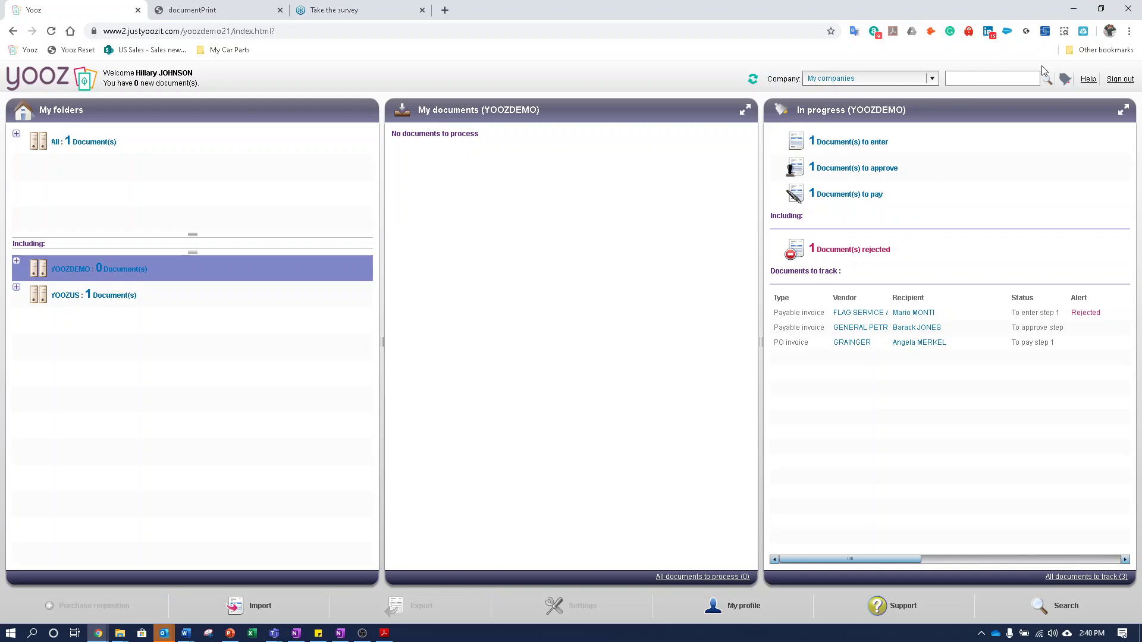
- Sign out of the buyer's account and sign in with the paying agent's saved login name and password
click(1118, 80)
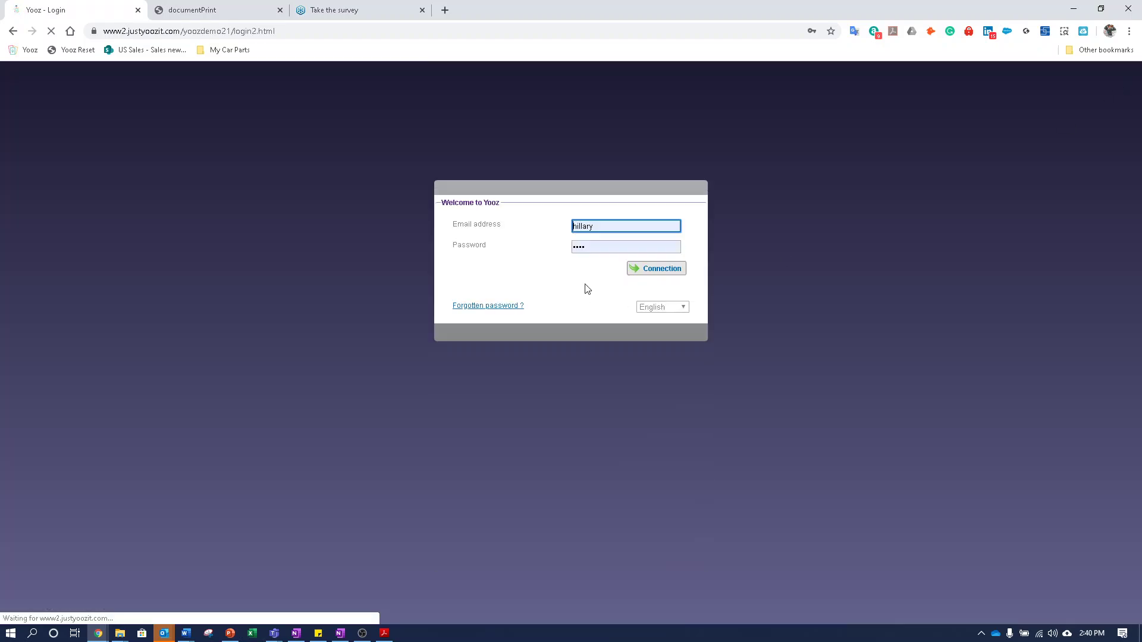
click(618, 248)
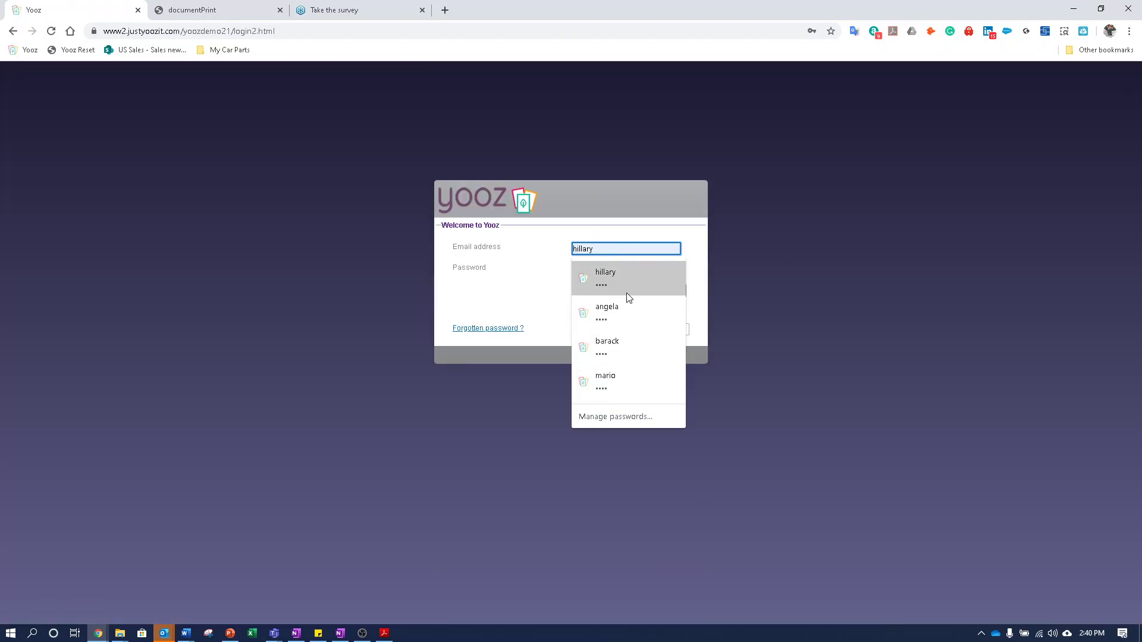
click(611, 310)
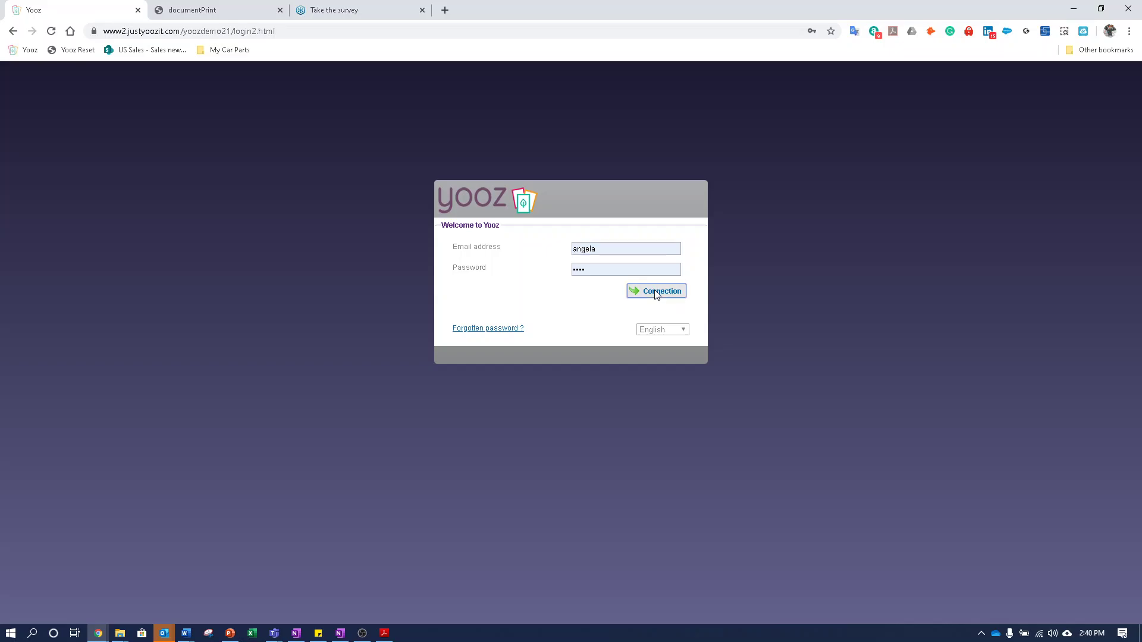
click(656, 292)
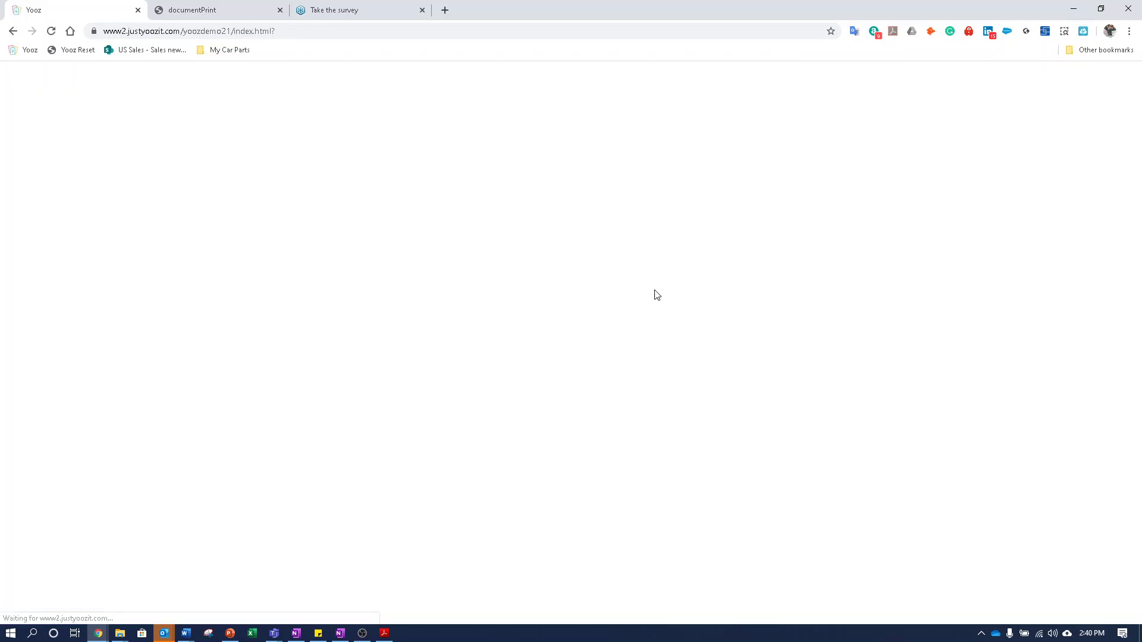
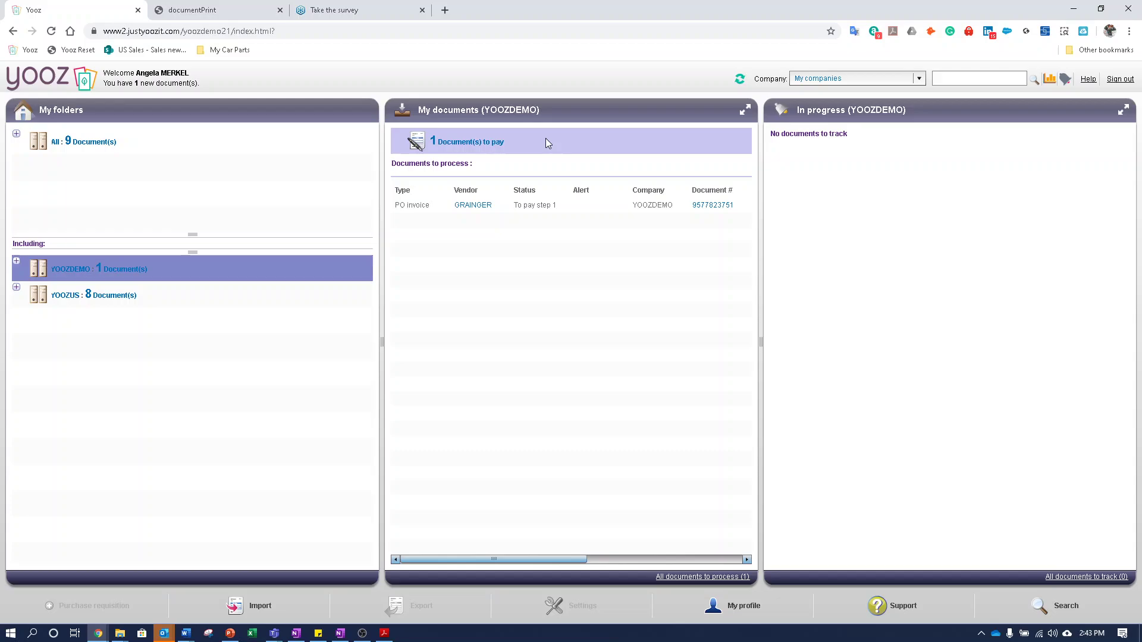
- Open the document import form and choose YOOZDEMO as the company
click(255, 610)
click(248, 271)
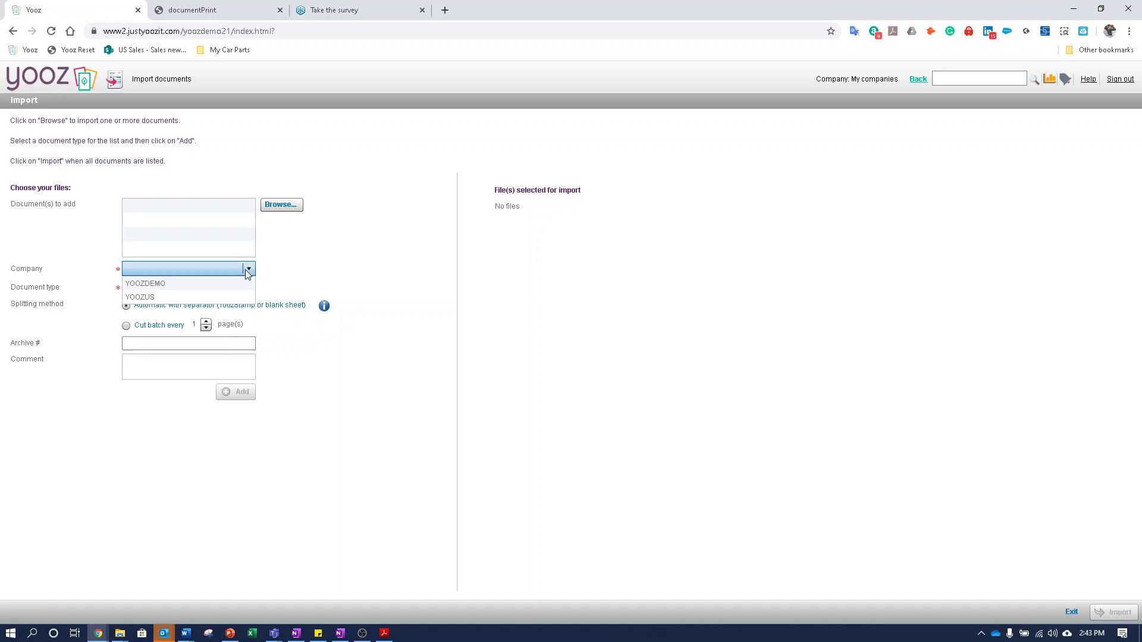
click(248, 270)
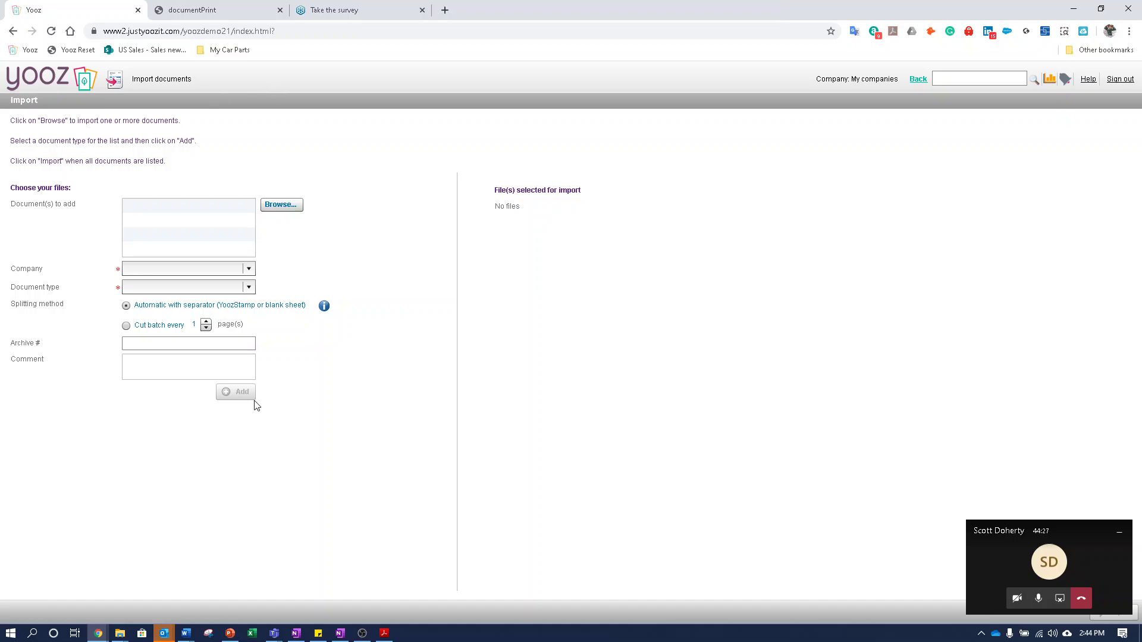
click(250, 271)
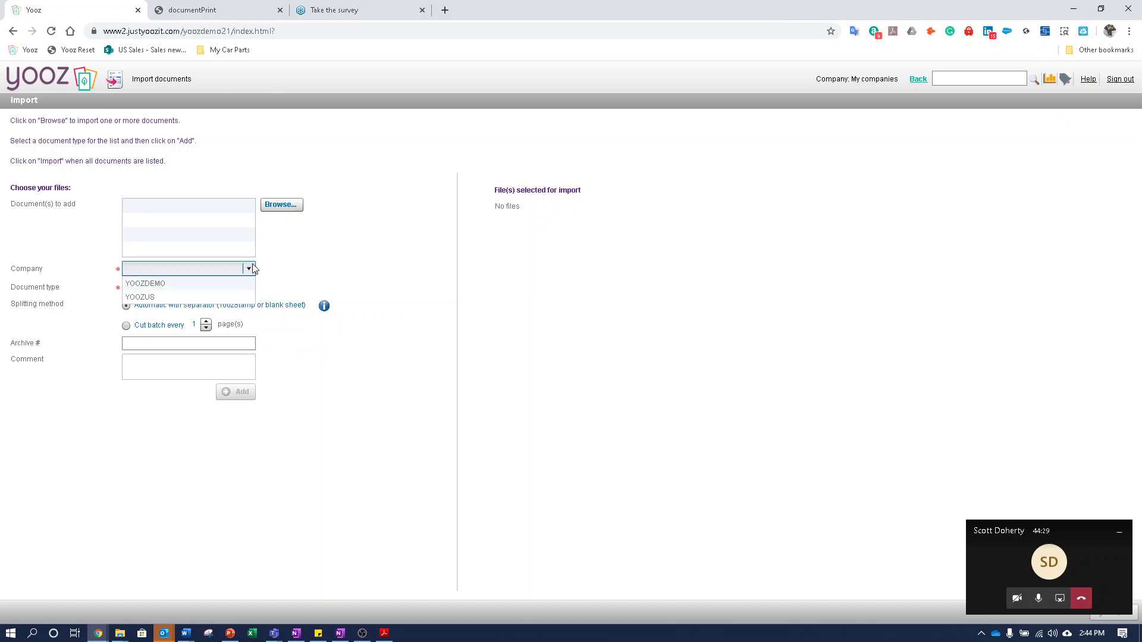
click(250, 270)
click(250, 270)
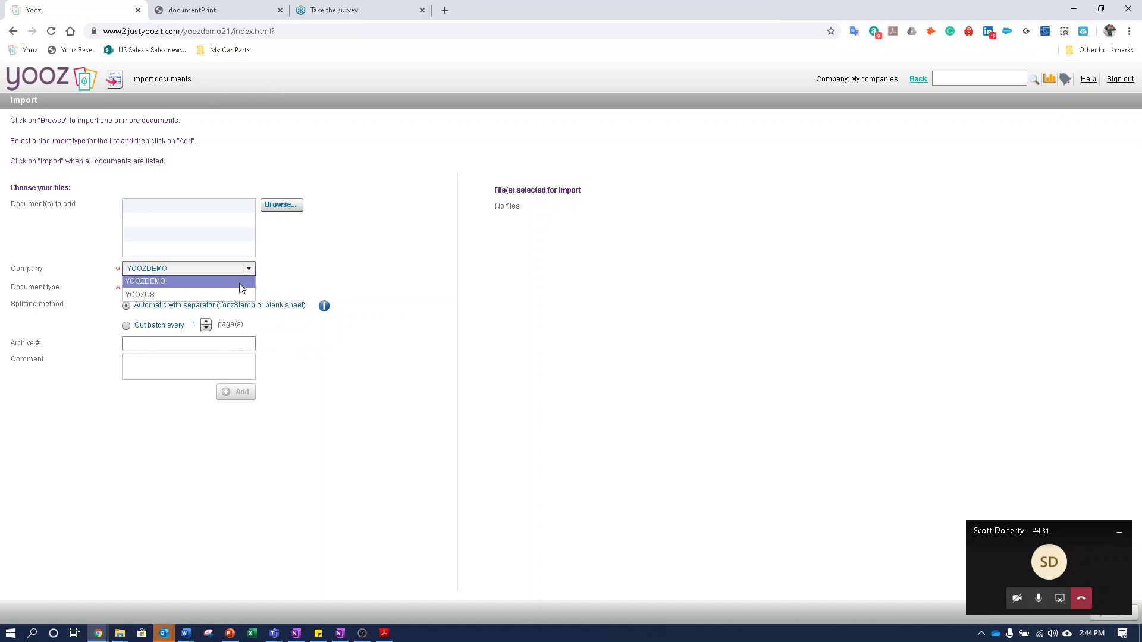
click(248, 280)
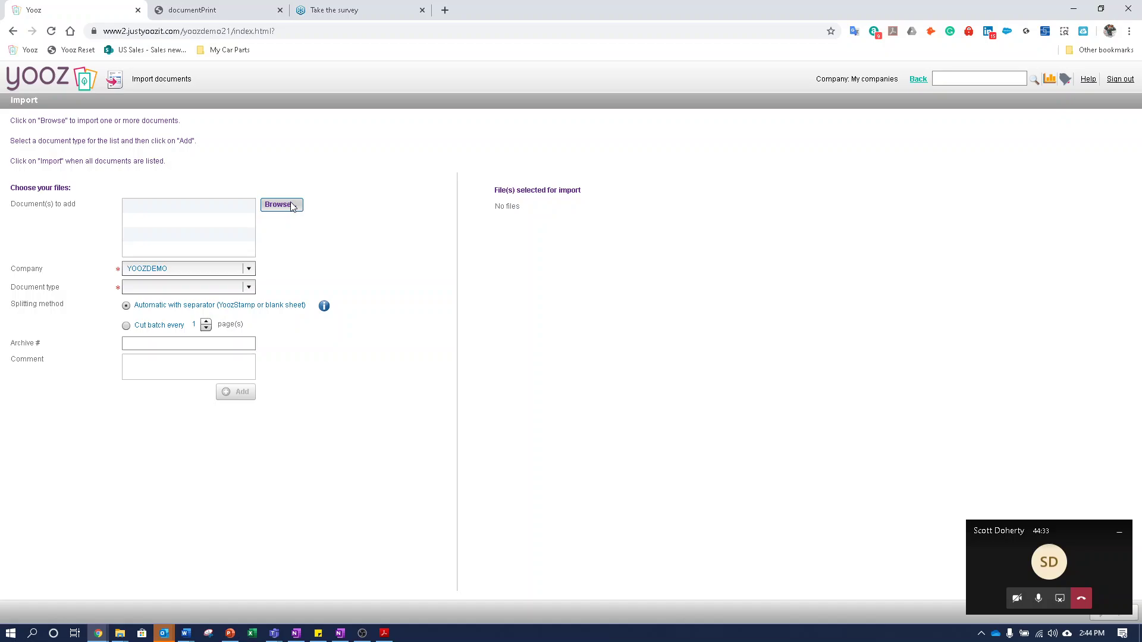
- Choose Other document as the import's document type, then leave the import form without adding any files
click(248, 288)
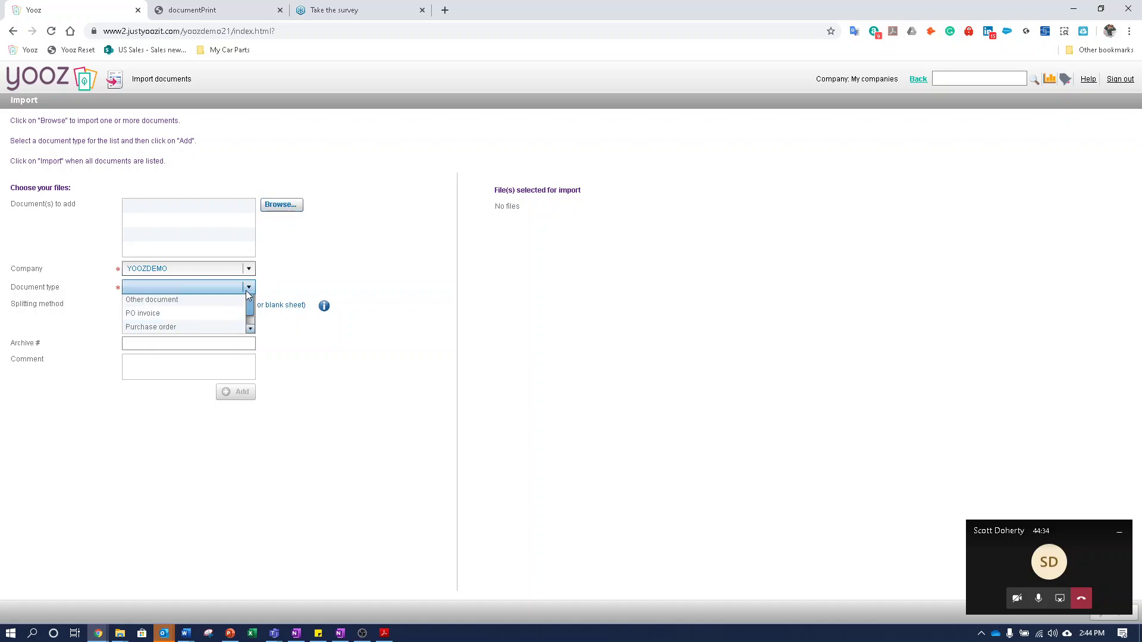
scroll(216, 330, down, 1)
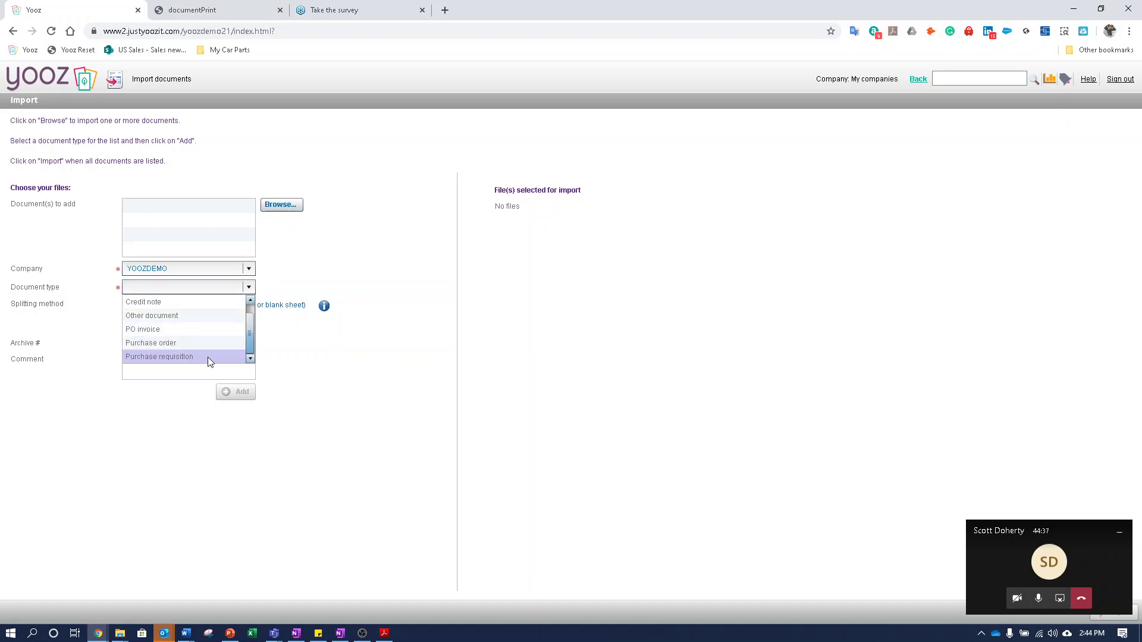
scroll(215, 331, up, 1)
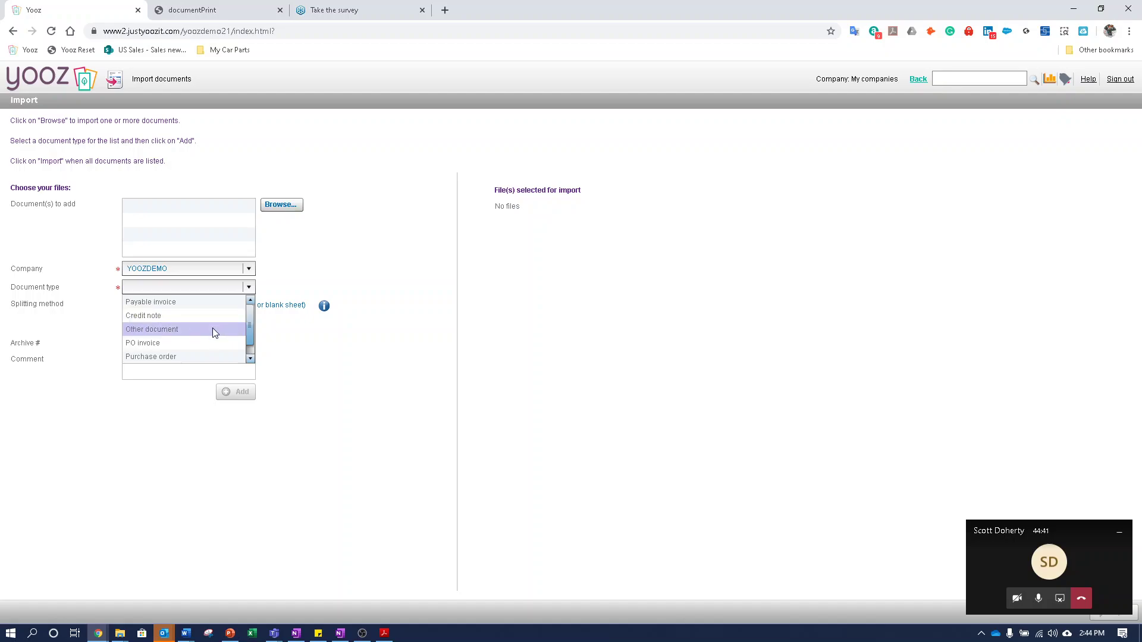
click(213, 329)
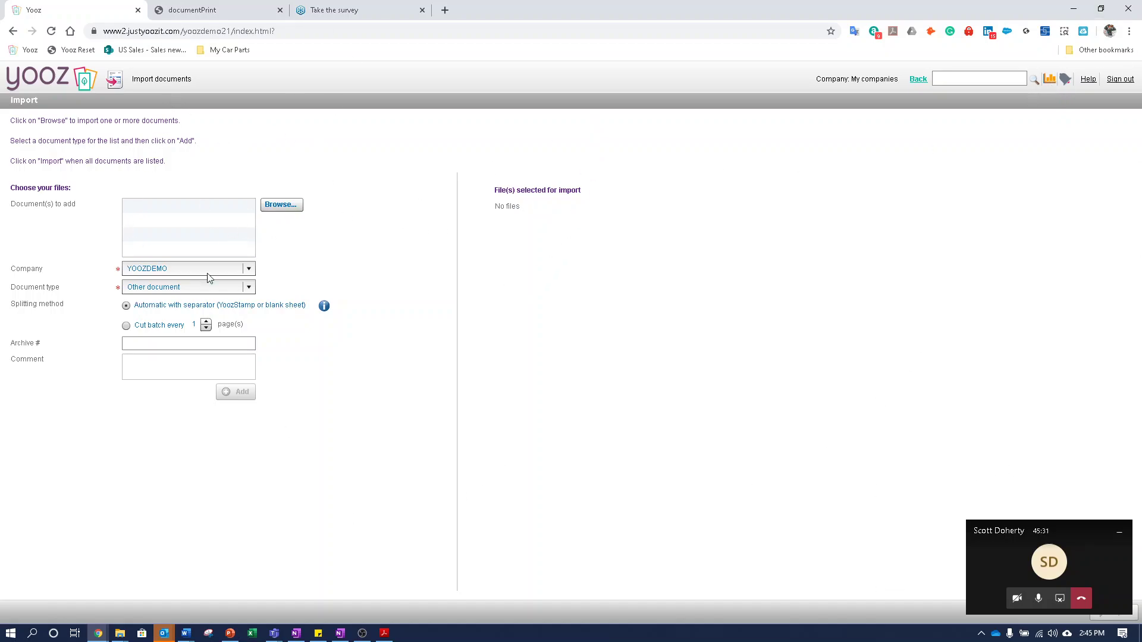
click(920, 80)
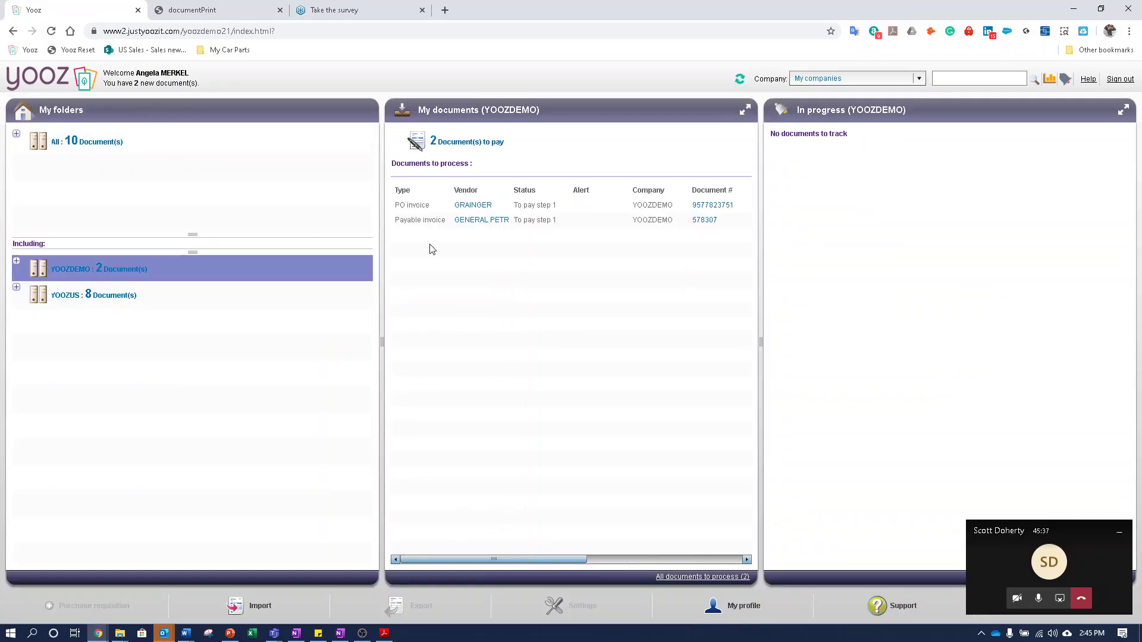
- Open the GRAINGER PO invoice, view the Other documents available for attachment, and return to the home page
click(491, 206)
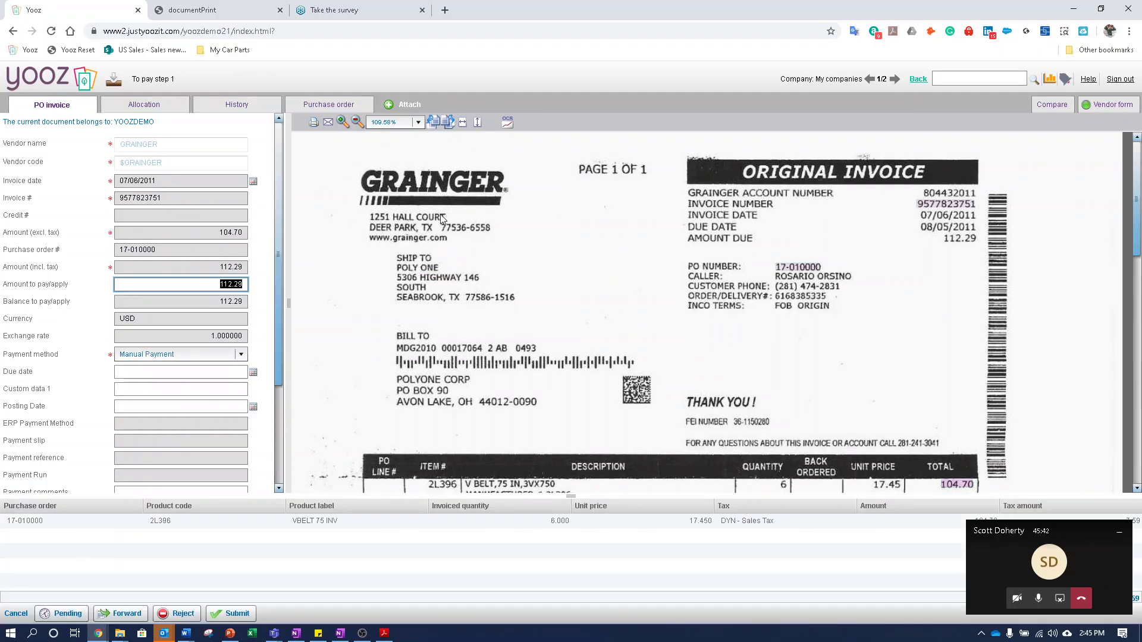
click(404, 107)
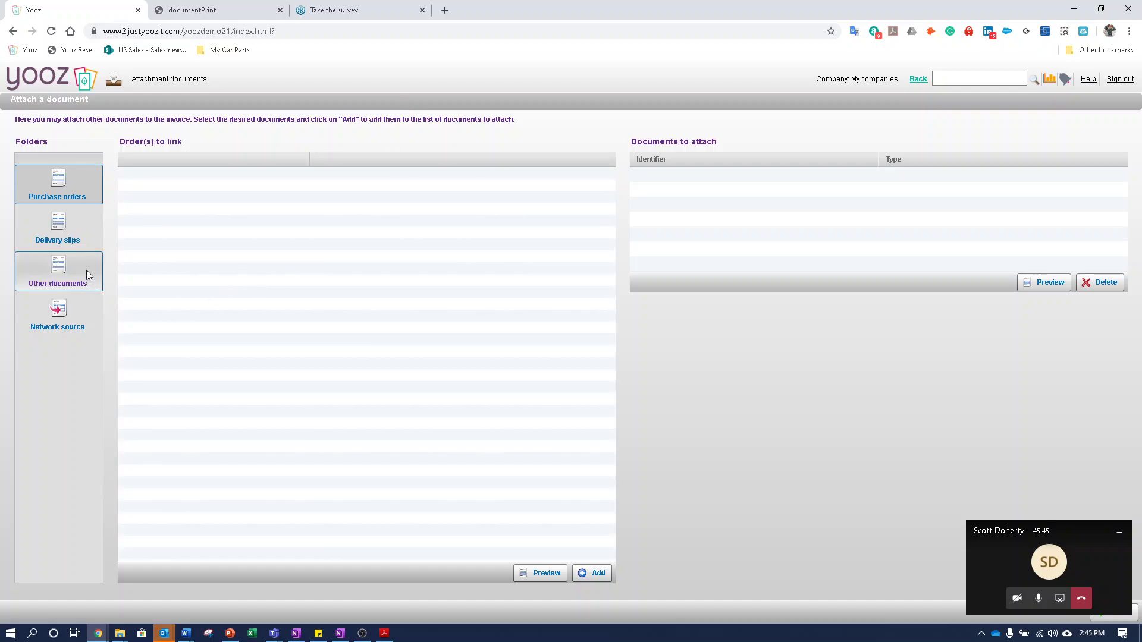
click(70, 275)
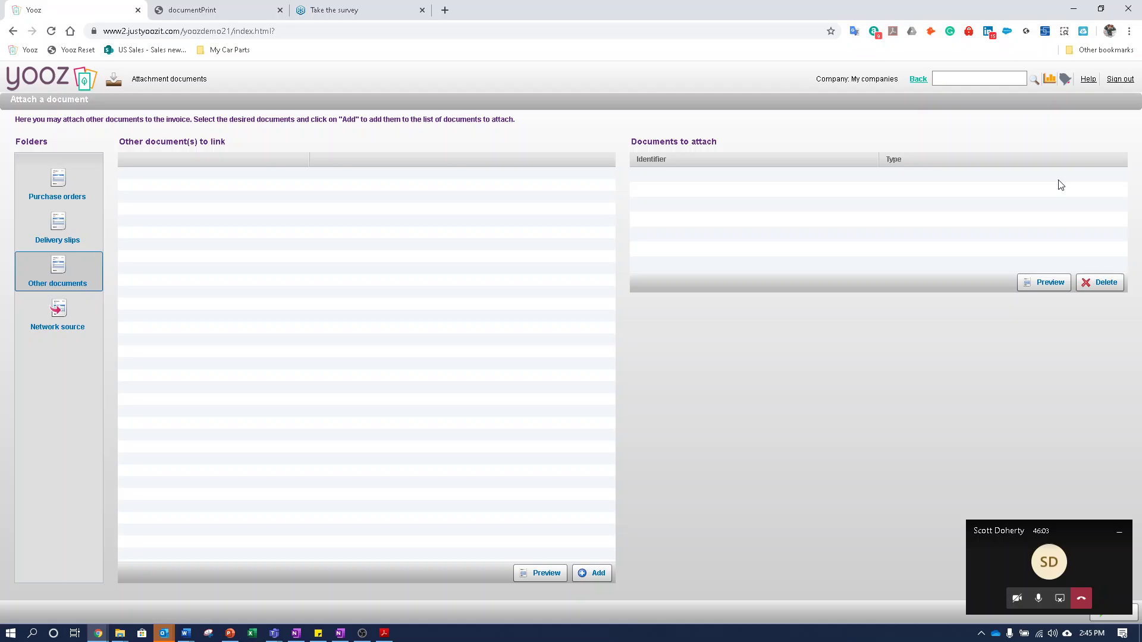
click(919, 80)
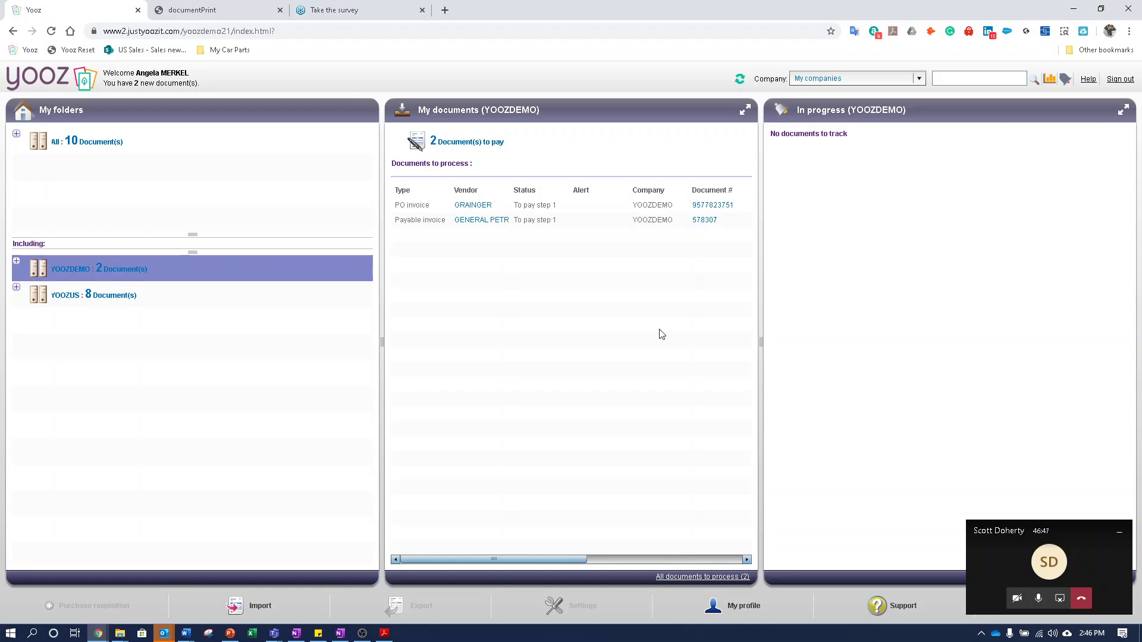
- Run a full-text search for "toledo" and look through the scanned image of the TOLEDO OPTICAL LAB invoice
click(1003, 79)
text(toledo)
key(Return)
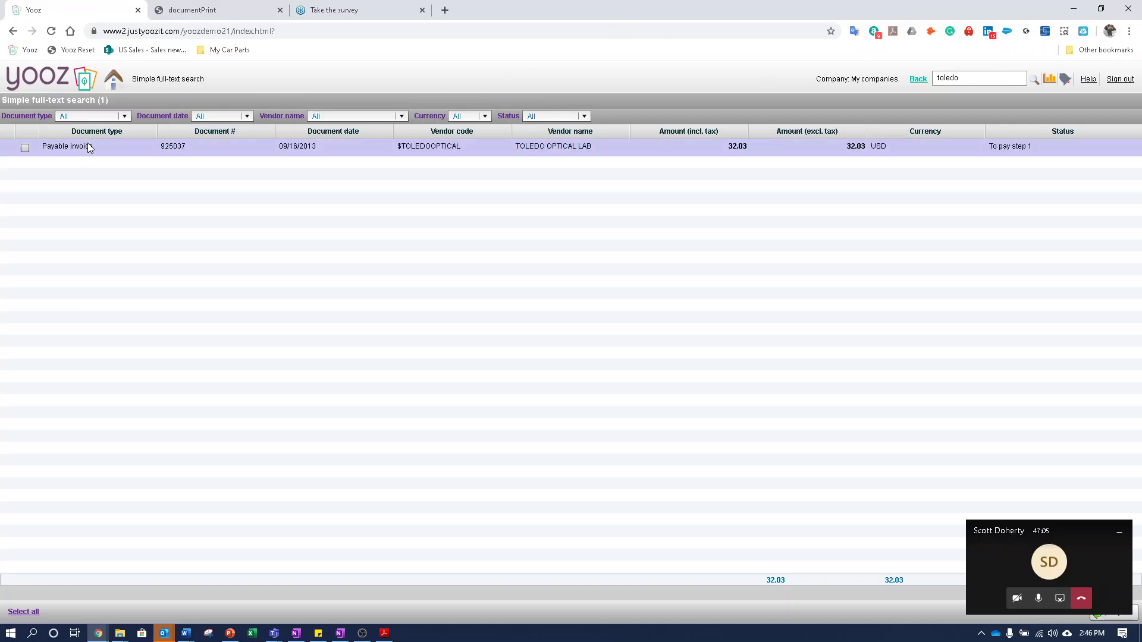
double_click(494, 151)
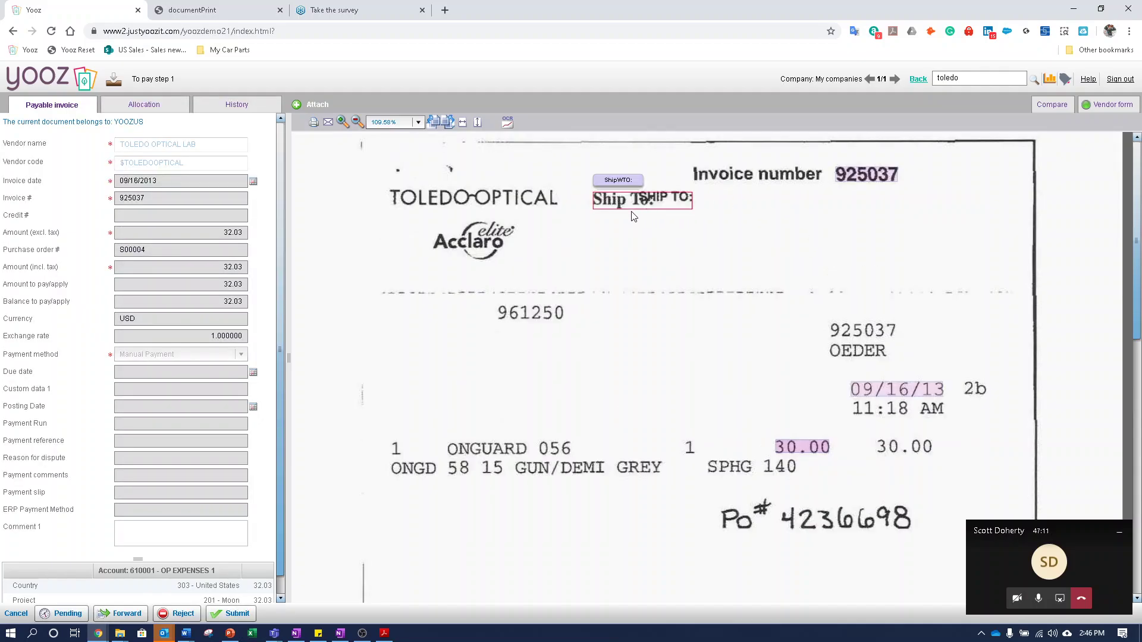
scroll(578, 229, down, 1)
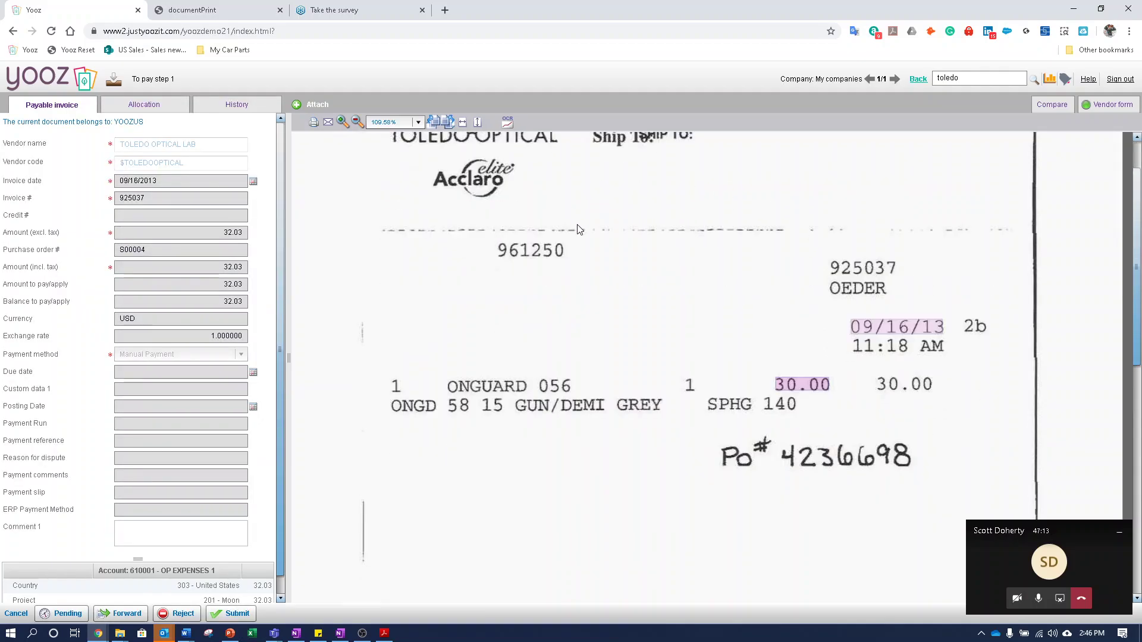
scroll(598, 237, down, 6)
scroll(617, 242, up, 7)
scroll(619, 250, down, 4)
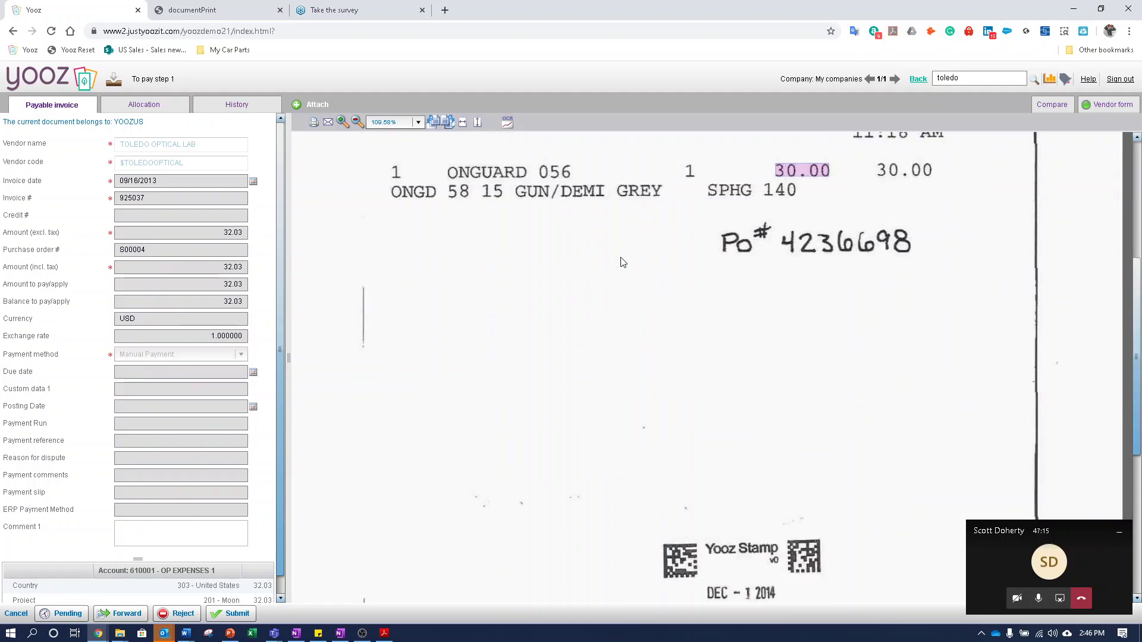
scroll(618, 280, down, 5)
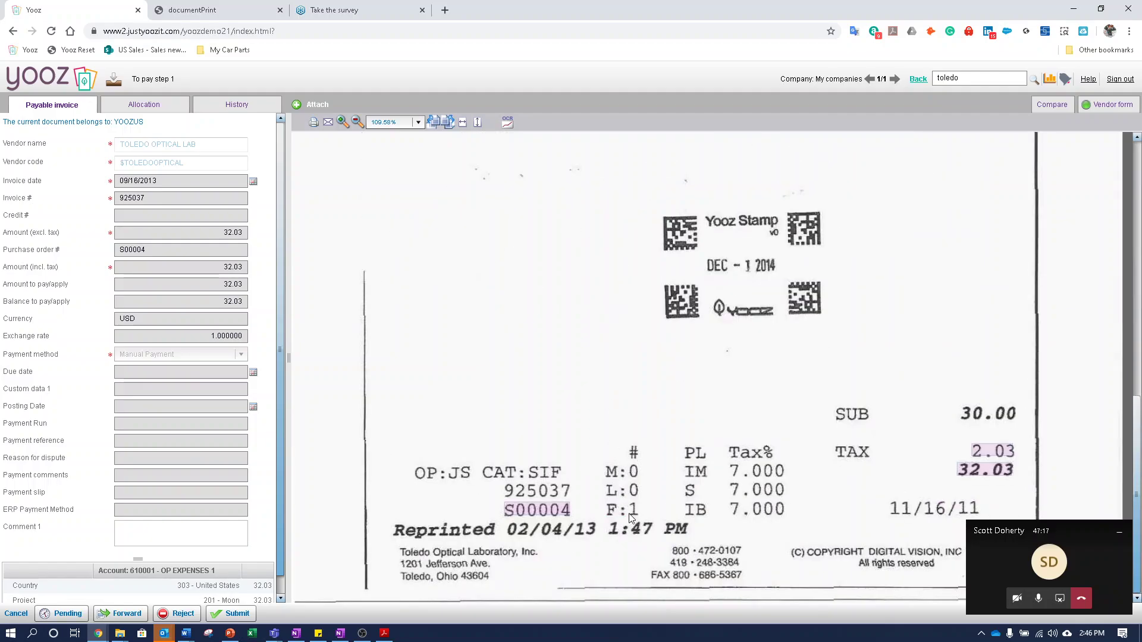
scroll(631, 518, up, 8)
scroll(645, 505, down, 3)
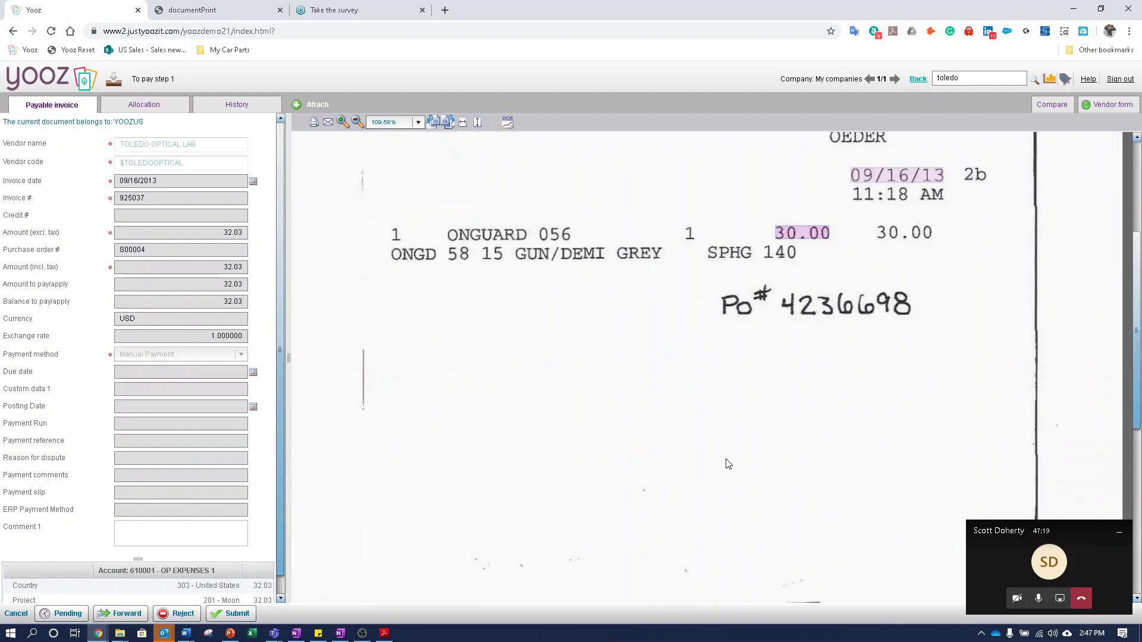
- Run a full-text search for "ohio", locate the word on the TOLEDO OPTICAL LAB invoice's scan, and return to the results
double_click(956, 76)
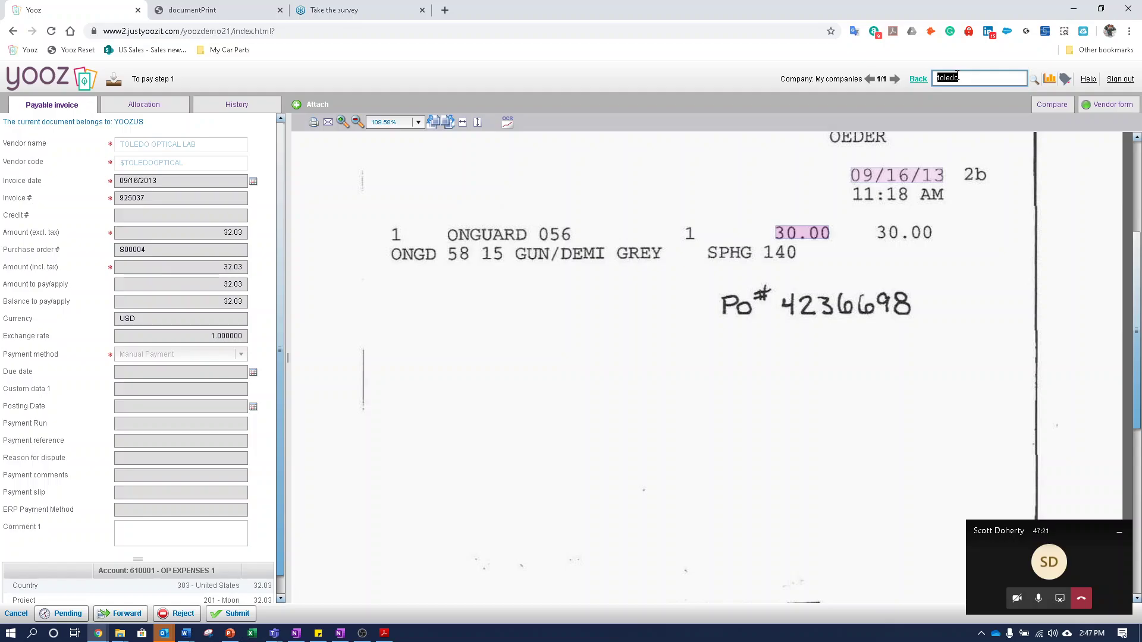
text(ohio)
key(Return)
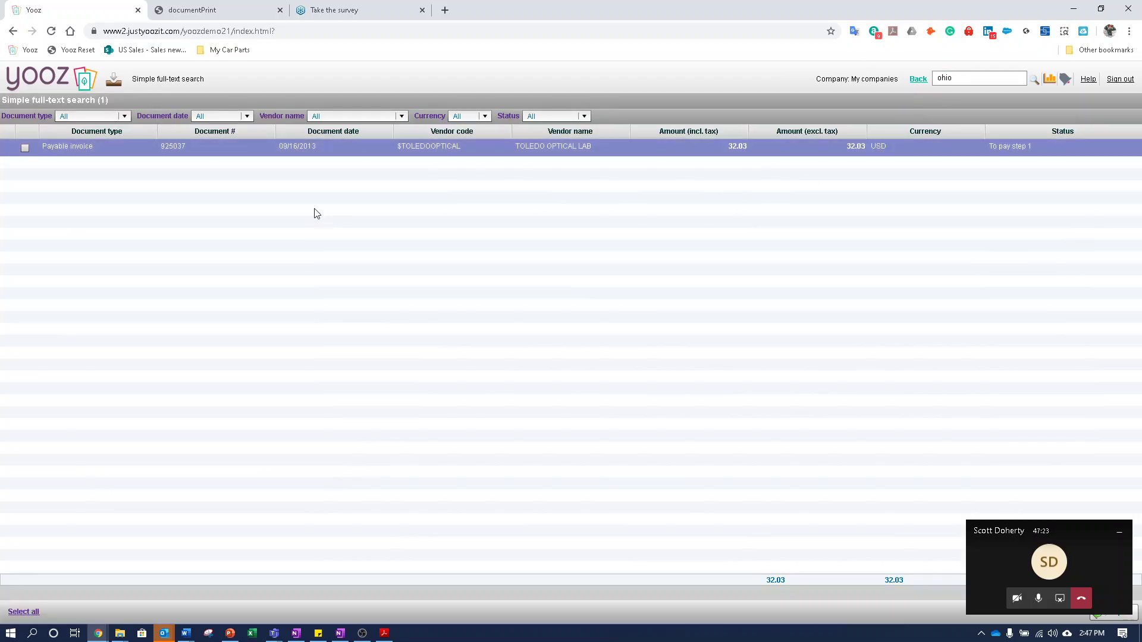
double_click(335, 150)
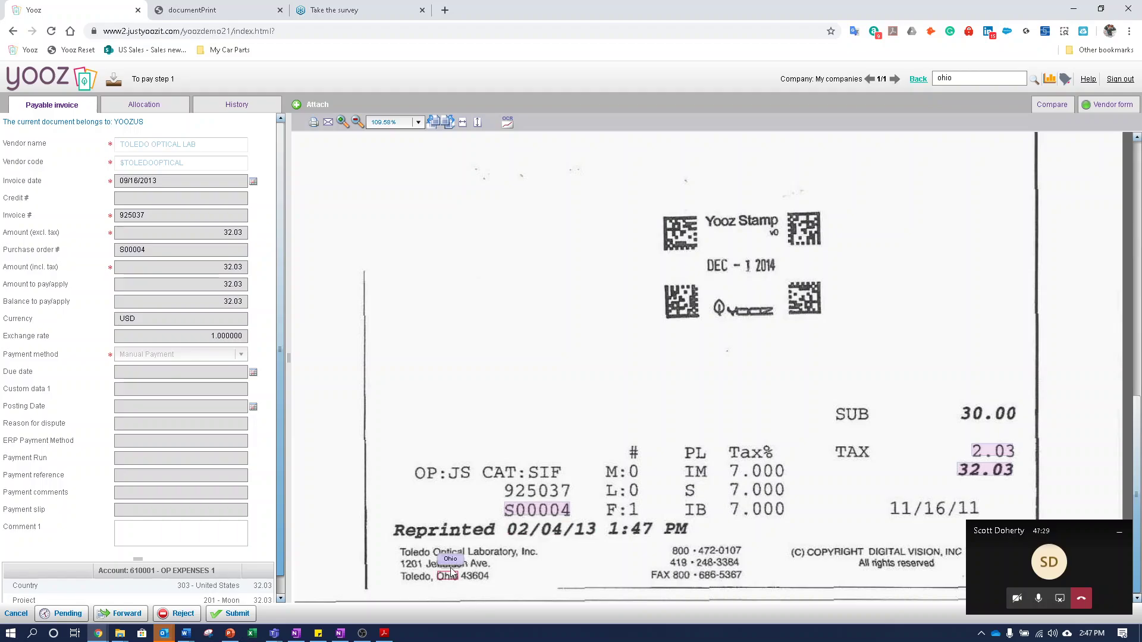
scroll(559, 483, up, 10)
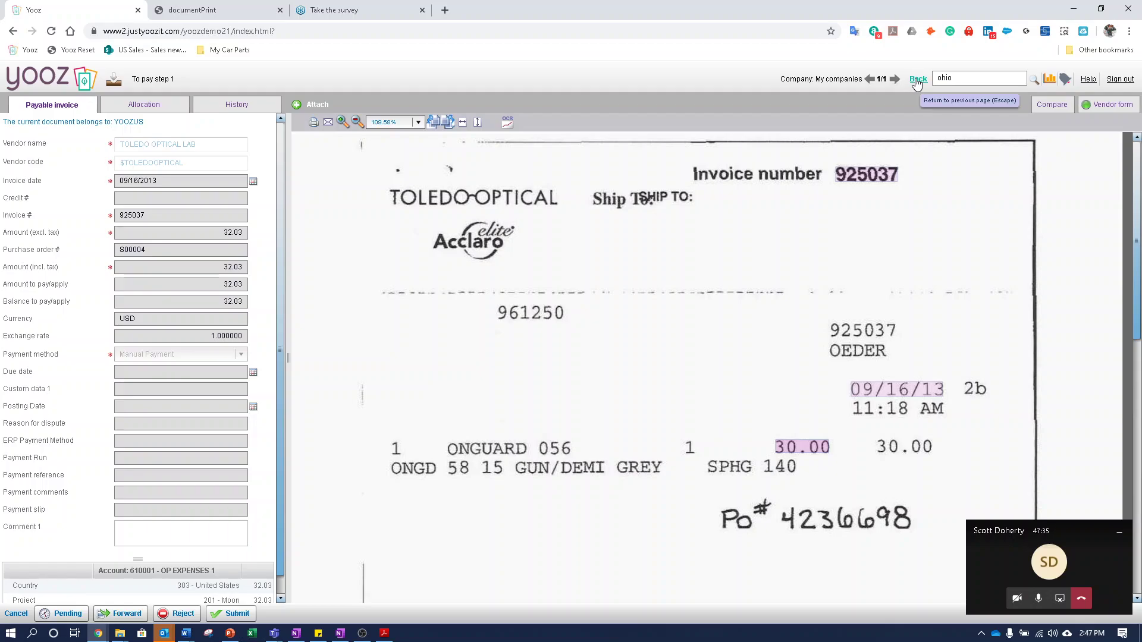
key(Return)
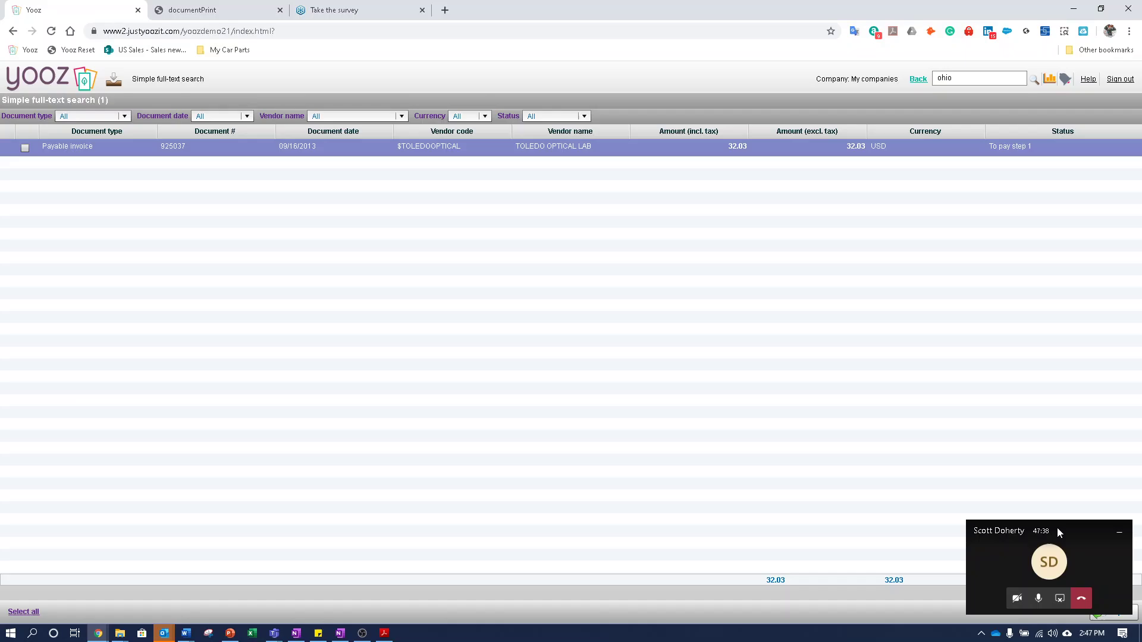
click(1119, 535)
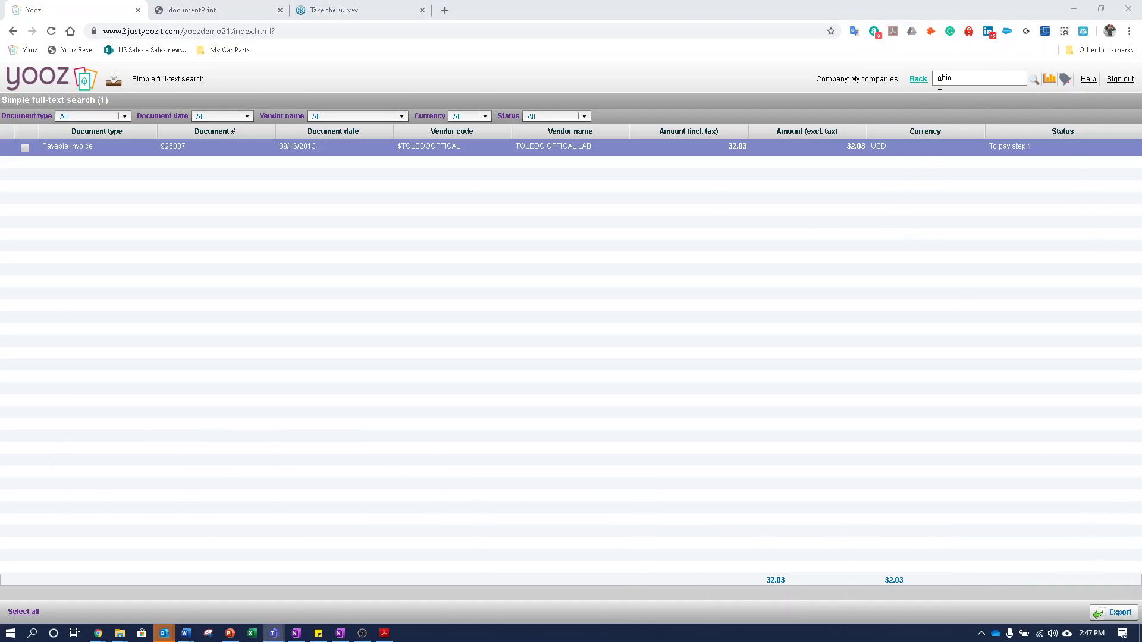
- Open the advanced search, review the selectable search criteria, and display the search form
click(918, 79)
click(1065, 608)
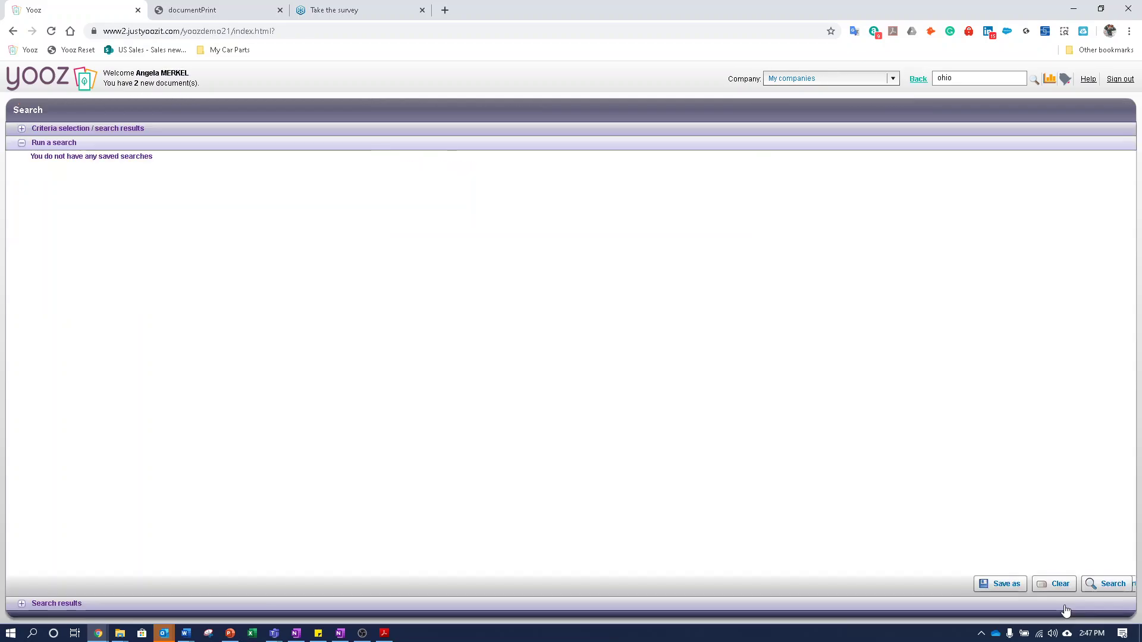
click(35, 128)
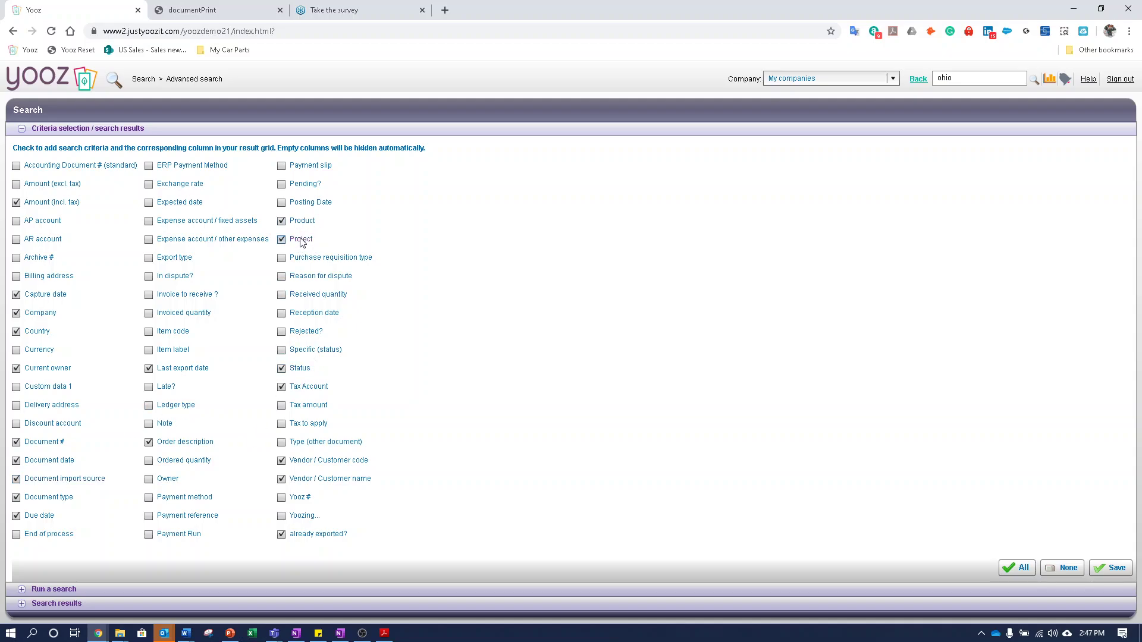
click(76, 588)
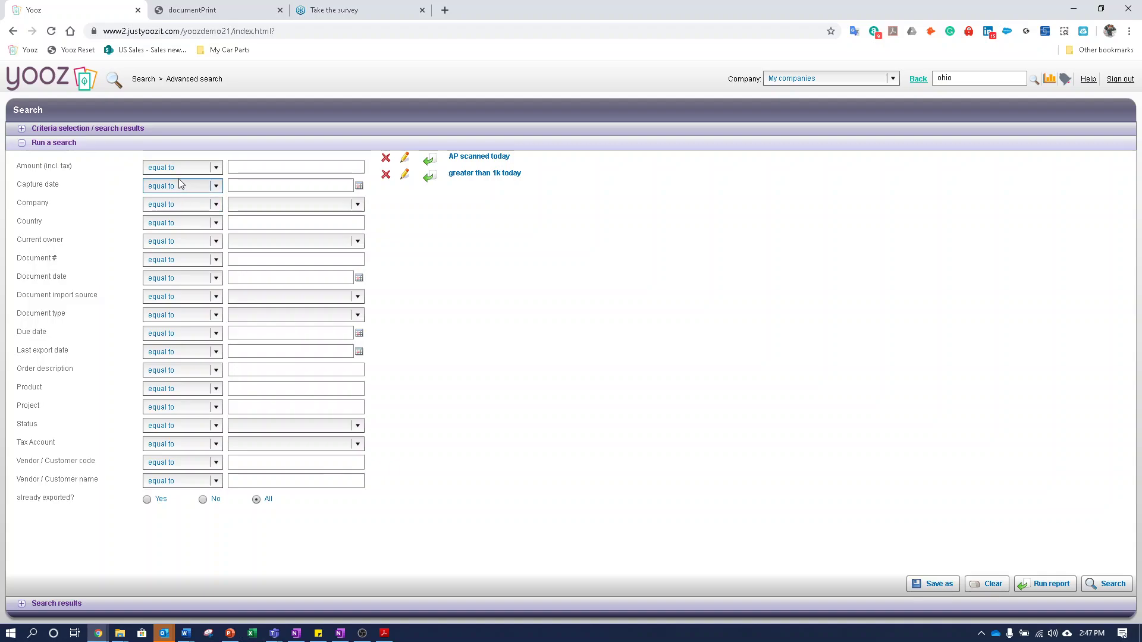
- Set the capture date criterion to equal to 04/15/2020
click(203, 187)
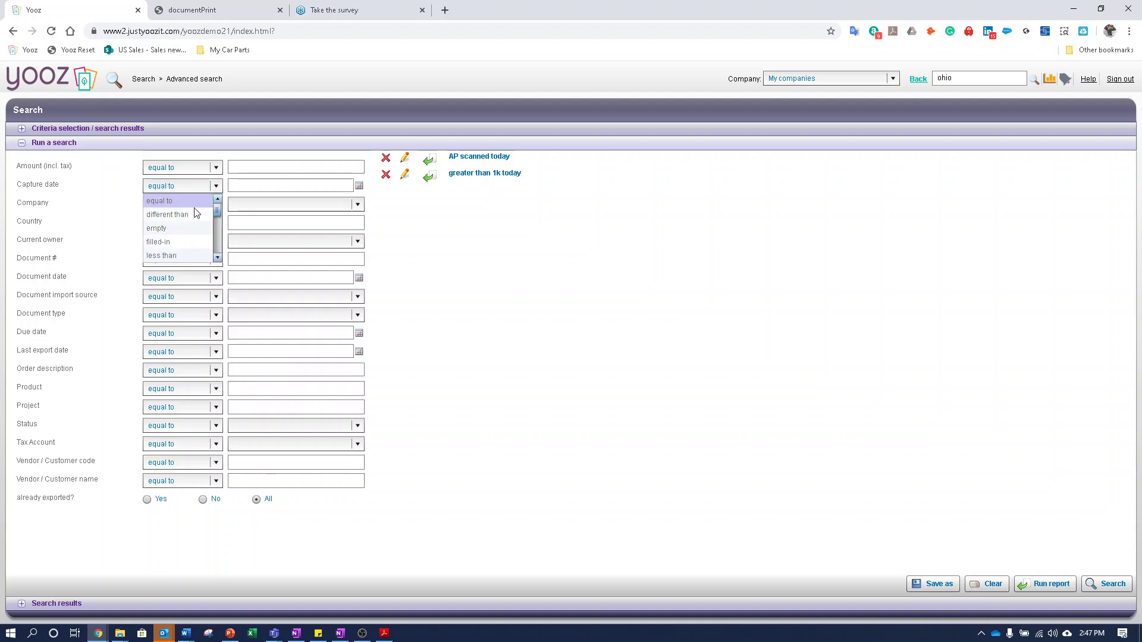
click(192, 201)
click(358, 185)
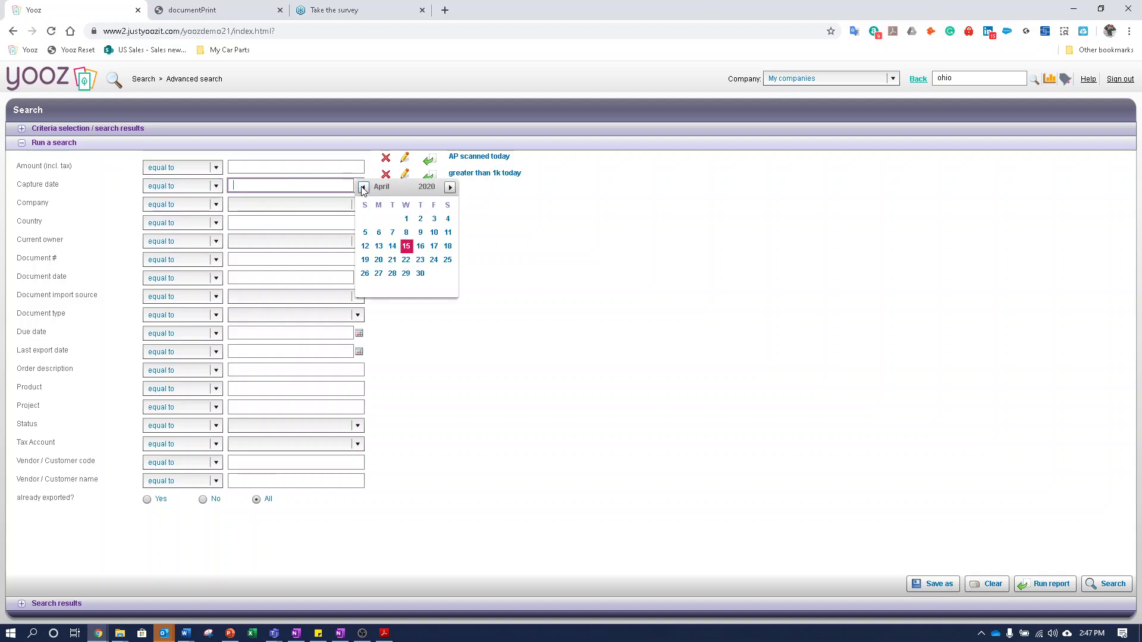
click(407, 245)
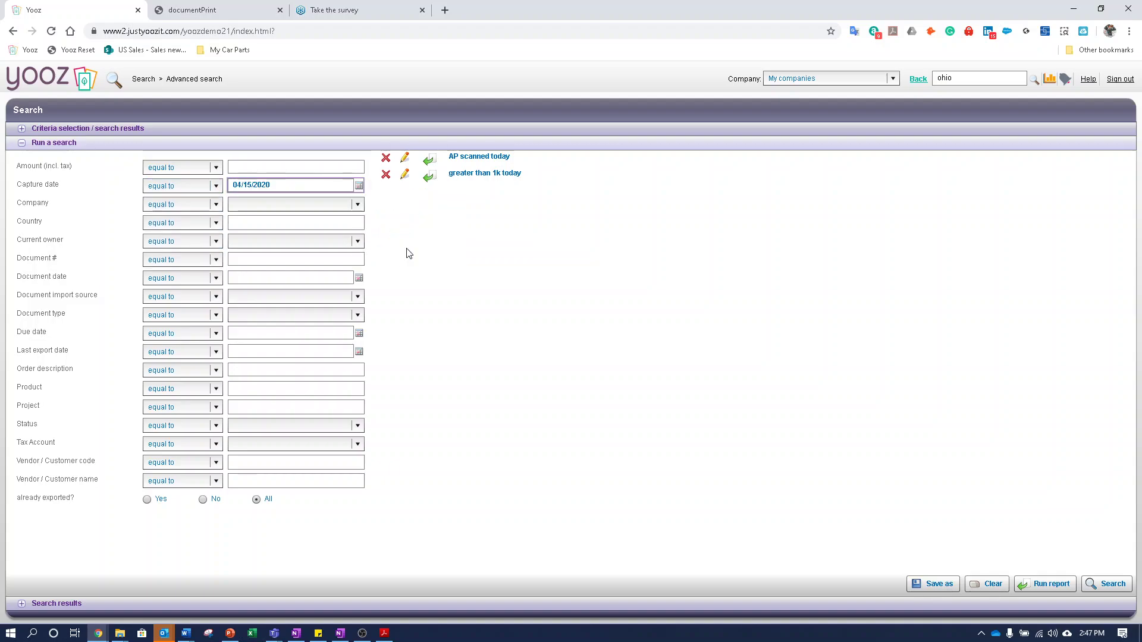
- Open the report export options for the search, review the available export formats, and cancel the export
click(1032, 584)
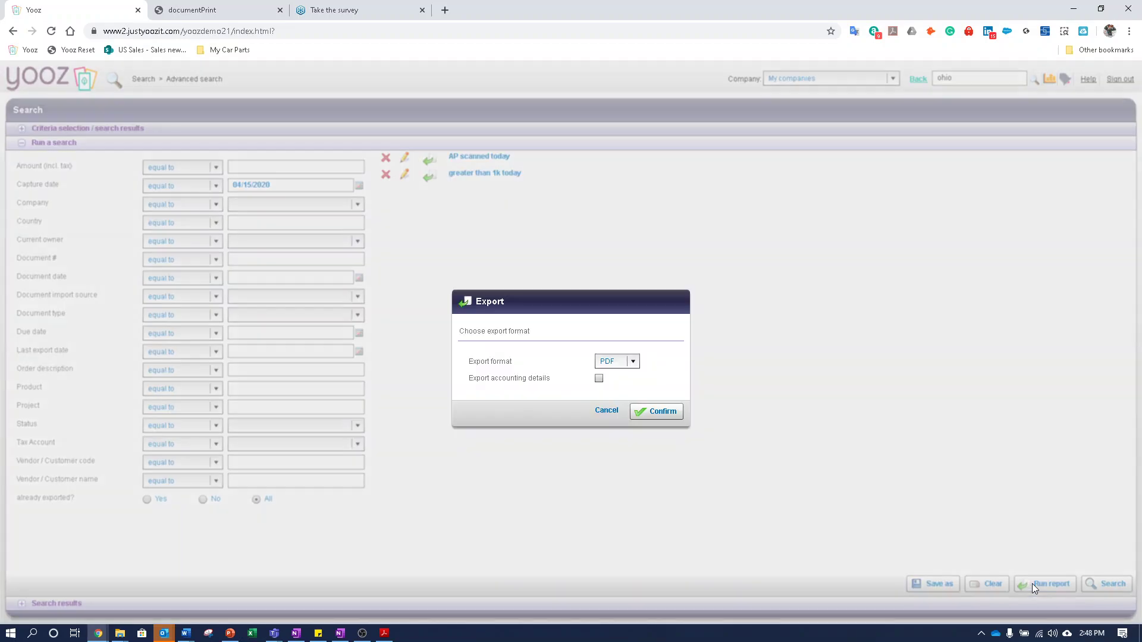
click(633, 363)
scroll(631, 398, down, 2)
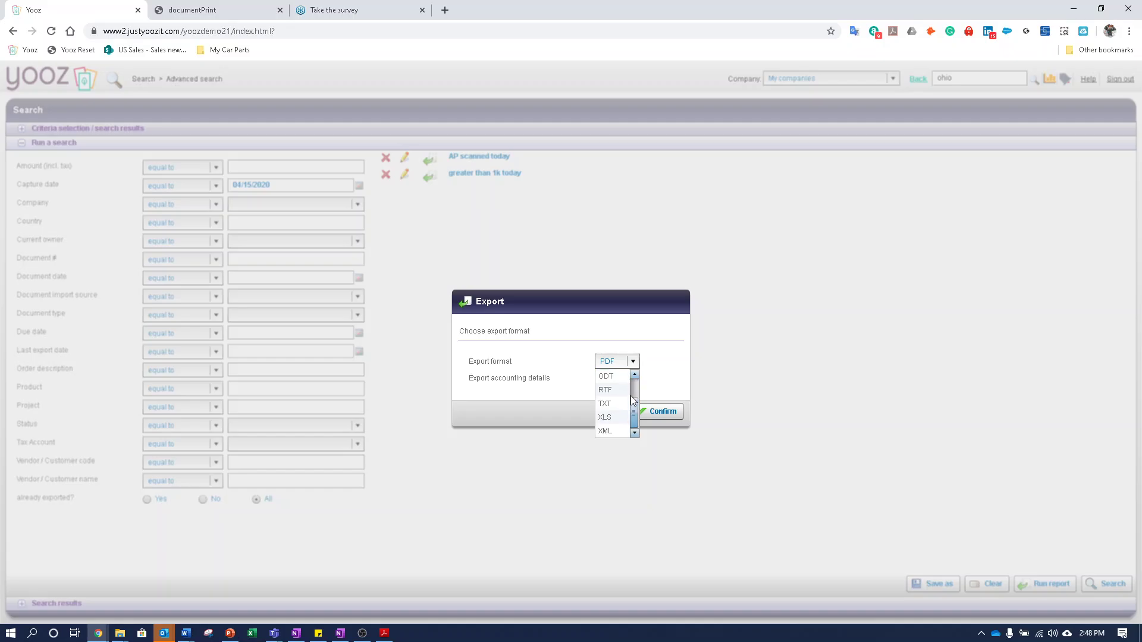
click(647, 376)
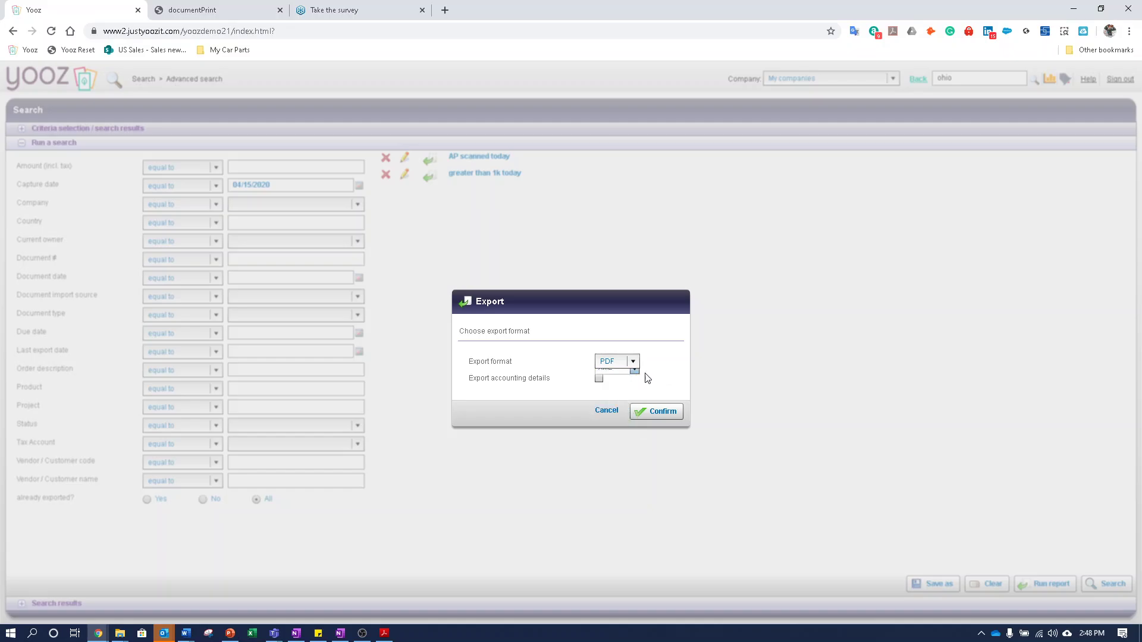
click(607, 412)
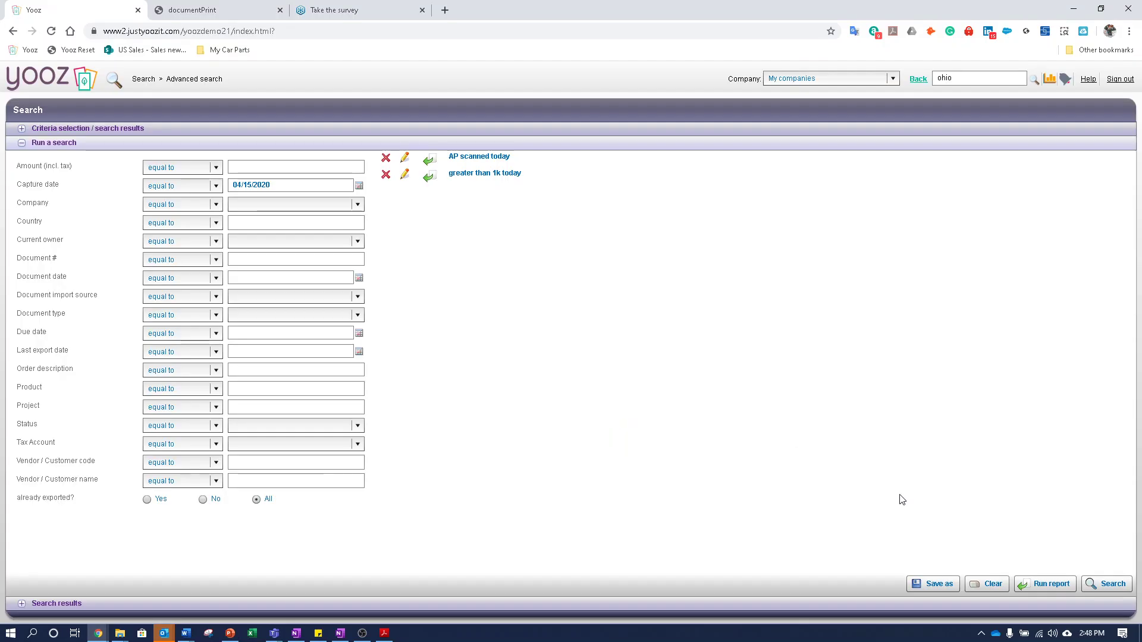
- Run the advanced search by capture date, review the found documents and their notes, and reopen the criteria selection
click(1114, 585)
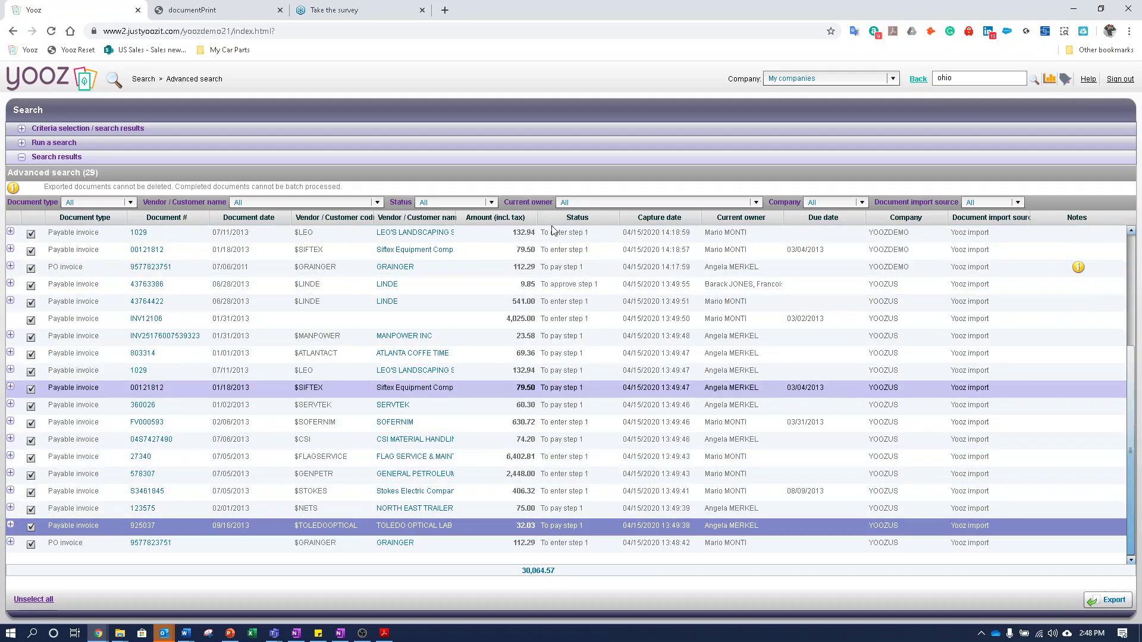
mouse_move(1080, 268)
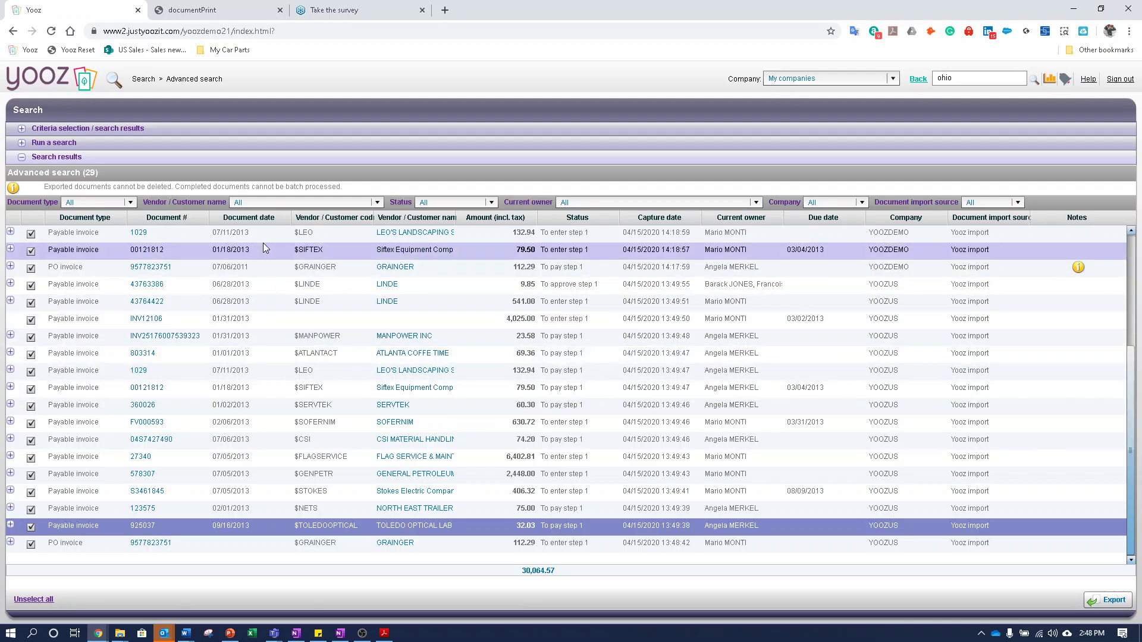
click(63, 145)
click(65, 130)
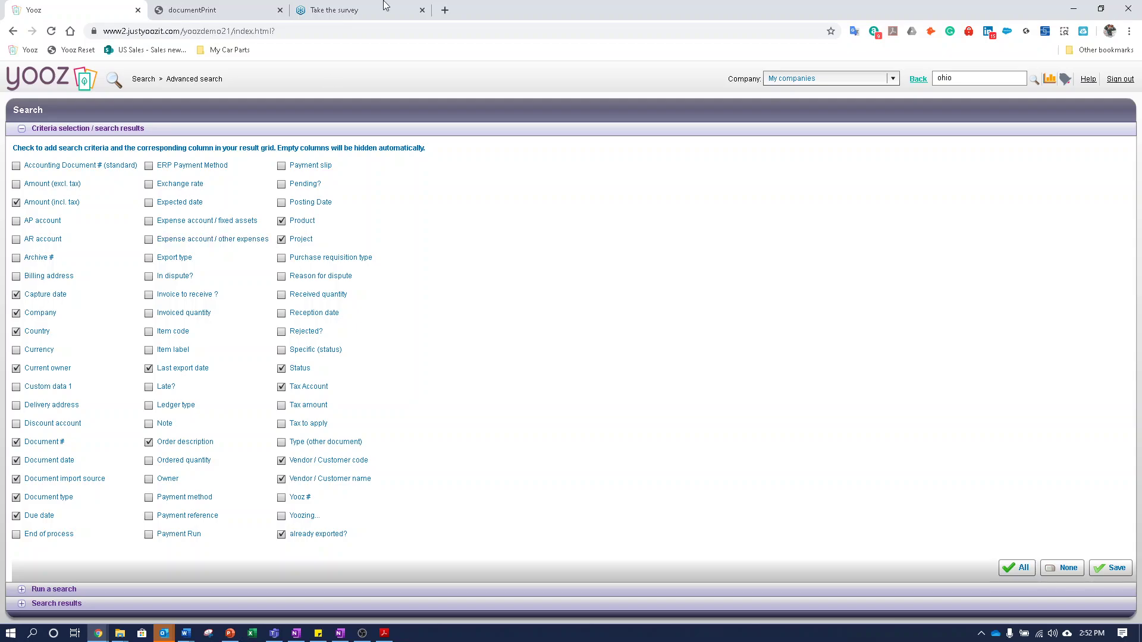
- Minimize the browser window and dismiss the overdue meeting reminder on the desktop
click(1074, 8)
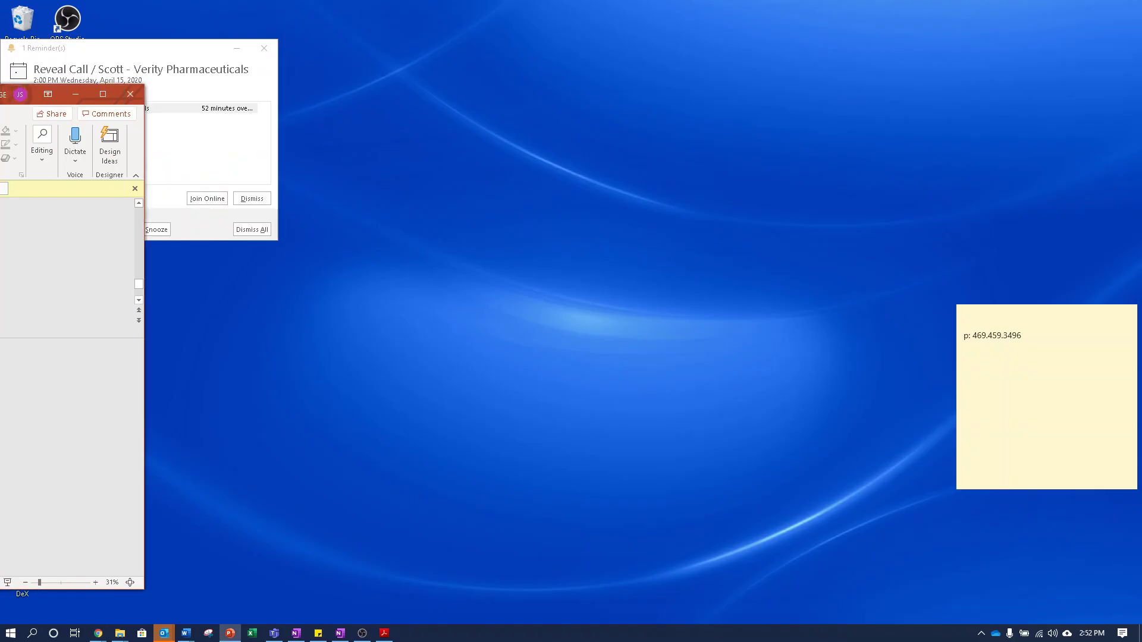
click(191, 112)
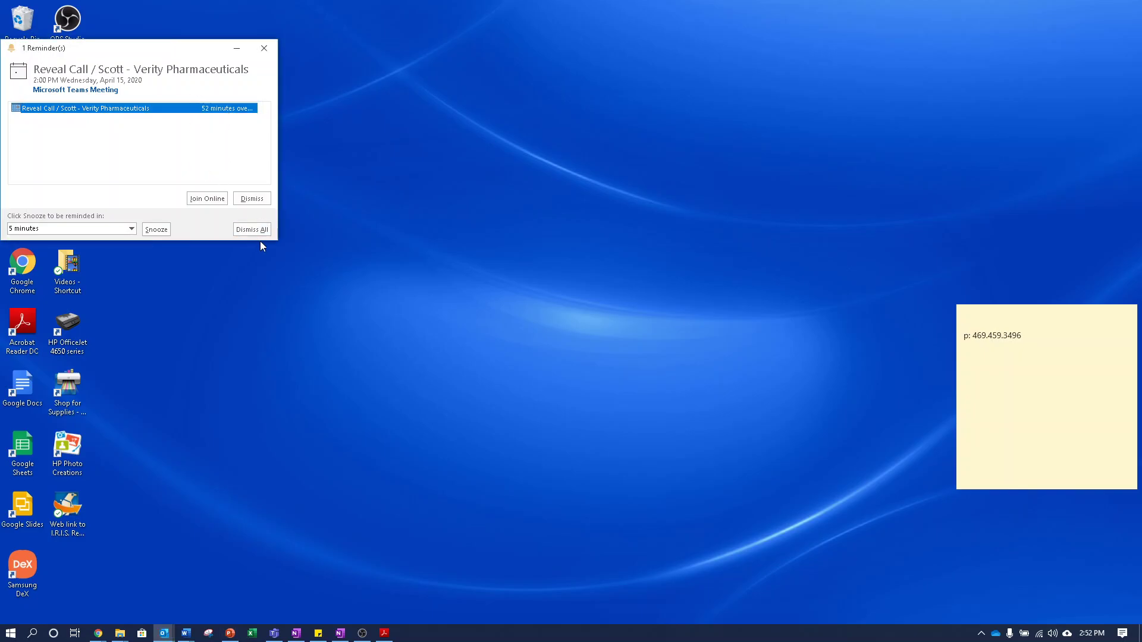
click(252, 198)
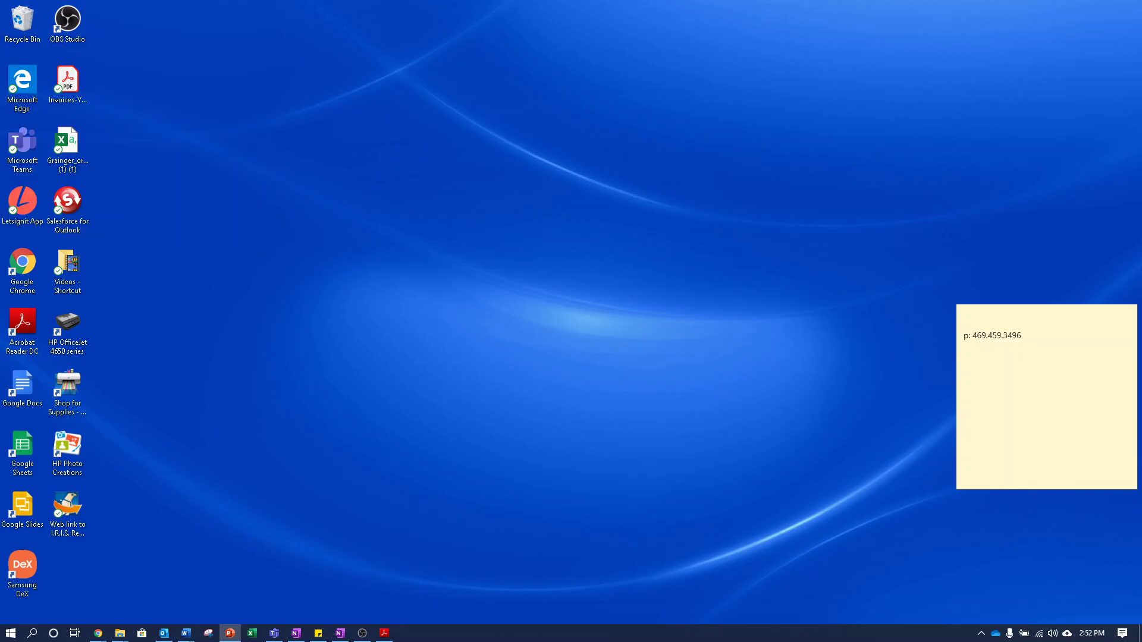